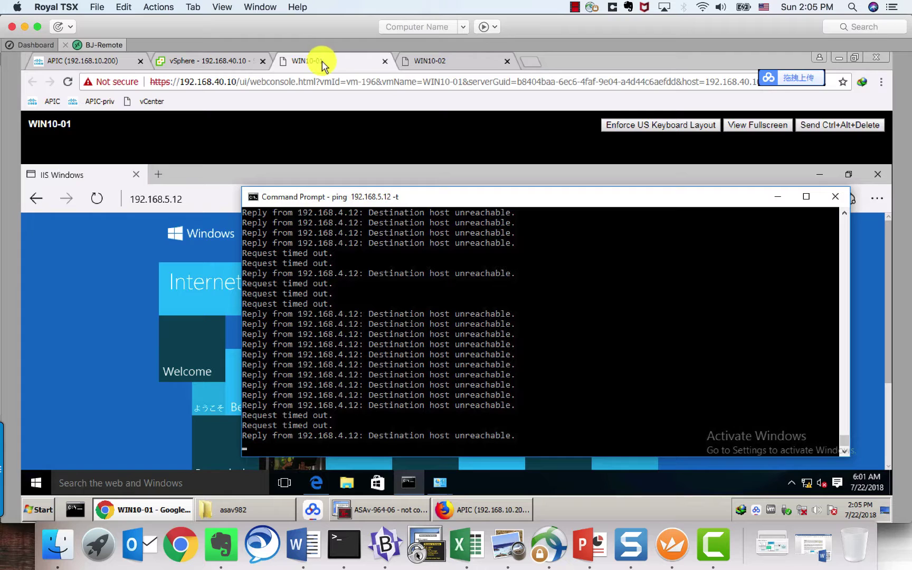
Step: Return to the WIN10-01 console and look over its running ping output
click(437, 63)
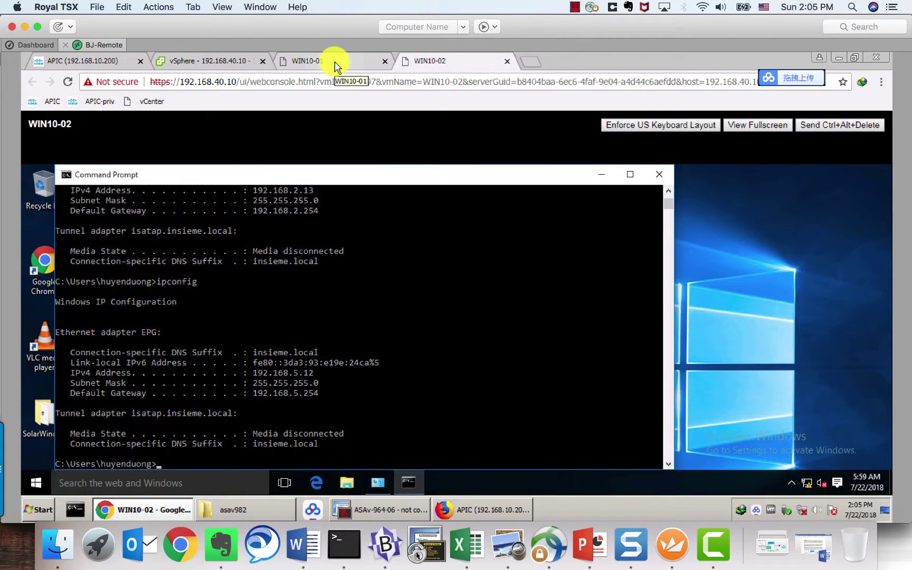
click(336, 65)
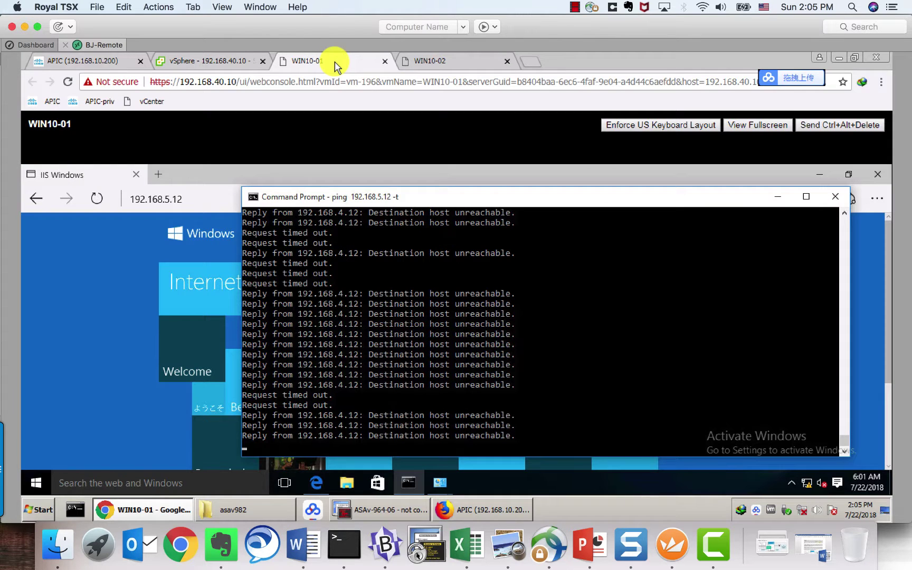
drag(395, 352, 399, 344)
right_click(399, 344)
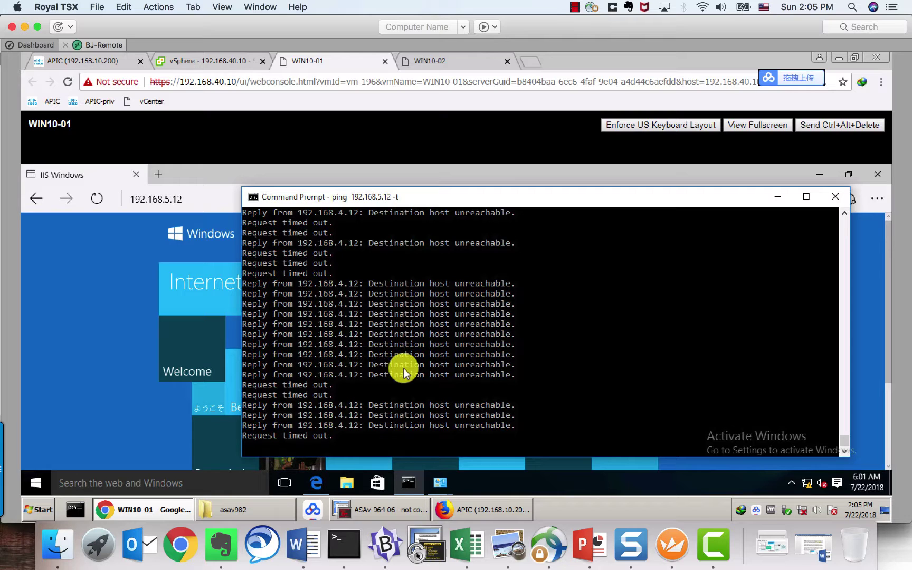
Step: Stop the continuous ping and run ipconfig, showing 192.168.4.12 with gateway 192.168.4.254
click(404, 368)
key(ctrl+c)
key(Return)
key(Return)
key(Return)
key(Return)
key(Return)
key(Return)
key(Return)
key(Return)
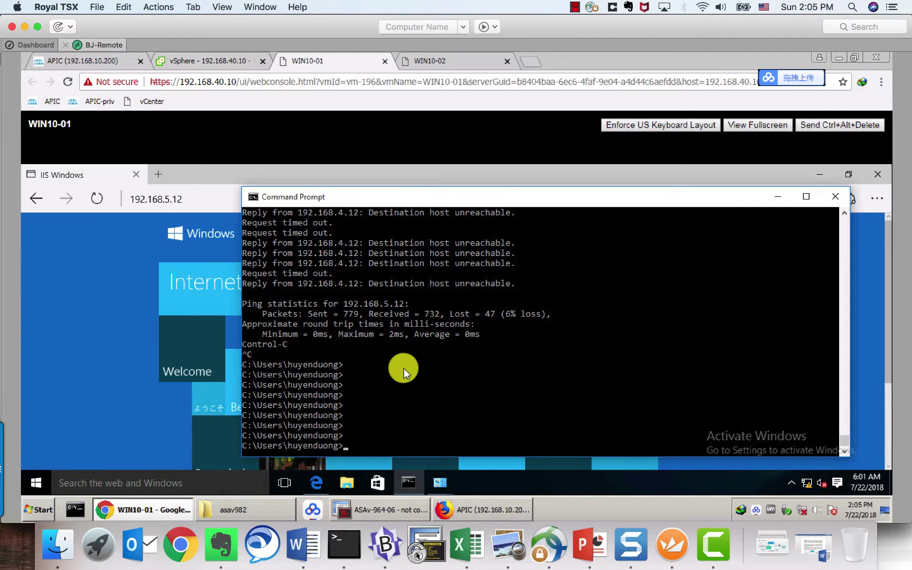
text(ipconfig)
key(Return)
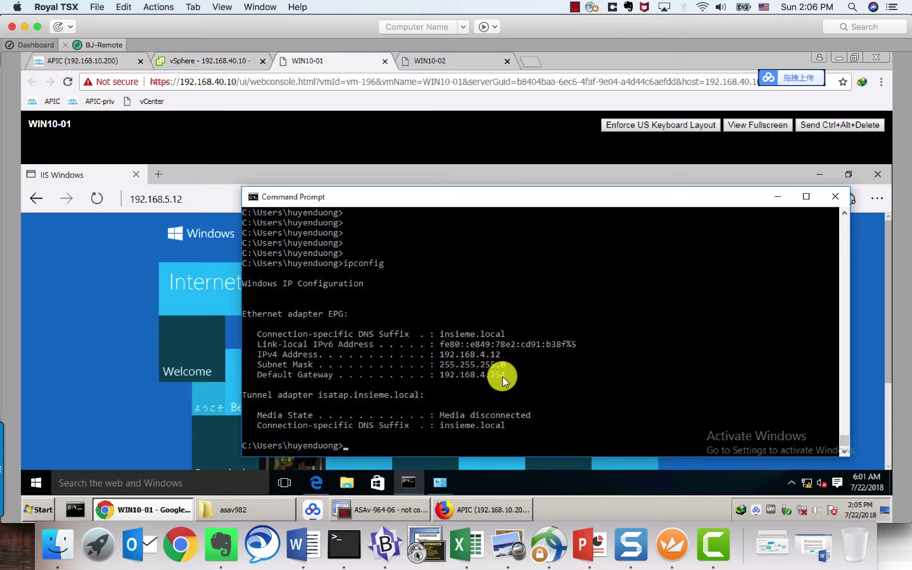
Step: Run ipconfig on WIN10-02 to confirm its address is 192.168.5.12
click(448, 61)
click(398, 327)
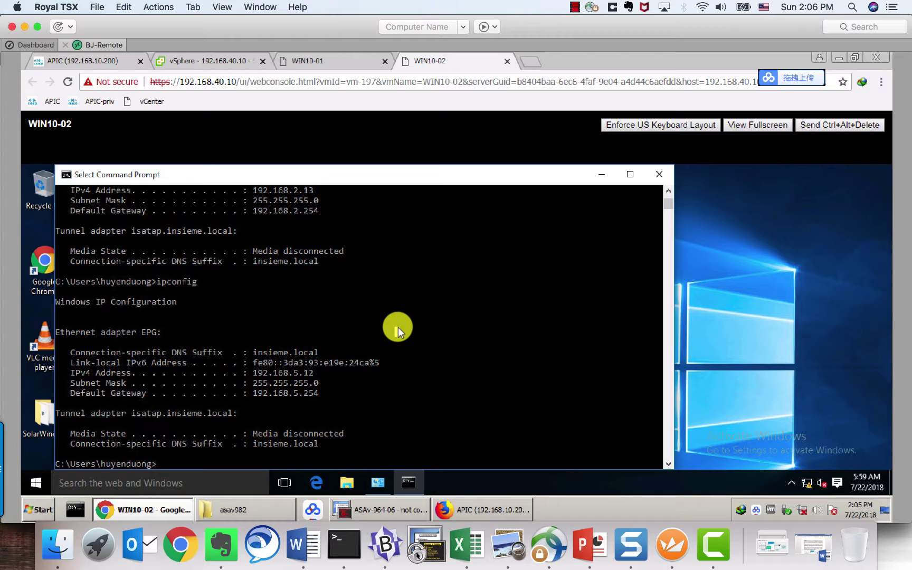
text(ipconfi)
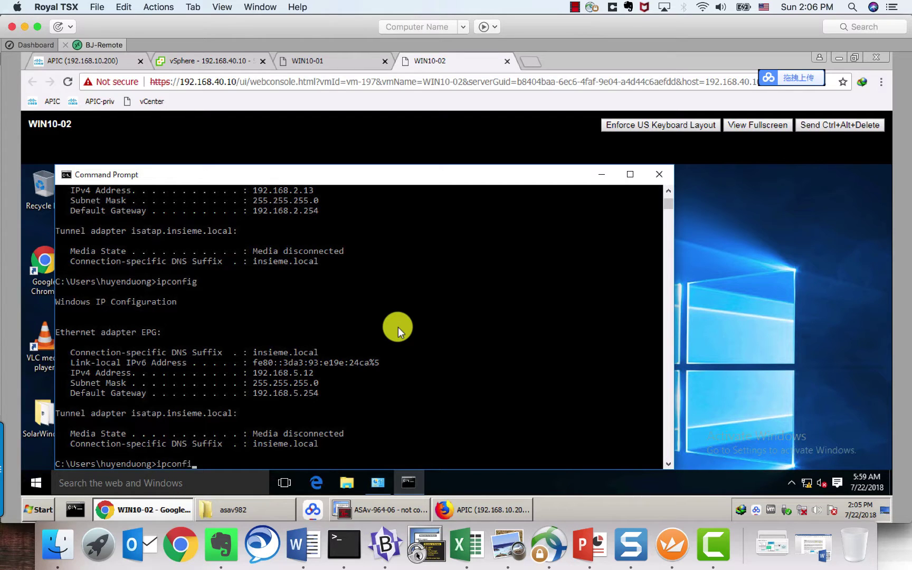
text(g)
key(Return)
Step: Start a continuous ping from WIN10-01 to 192.168.5.12 with -t
click(350, 63)
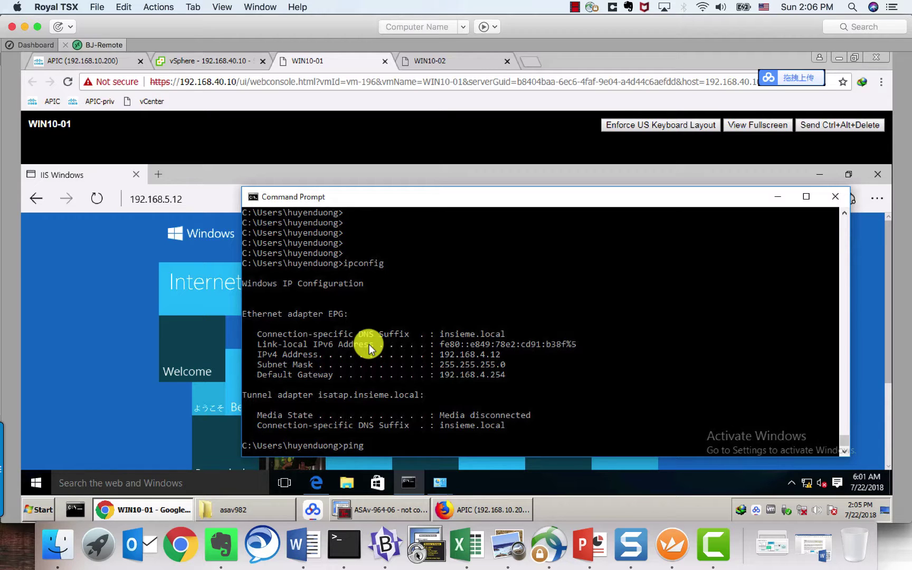
text(192.168.5.12 -t)
key(Return)
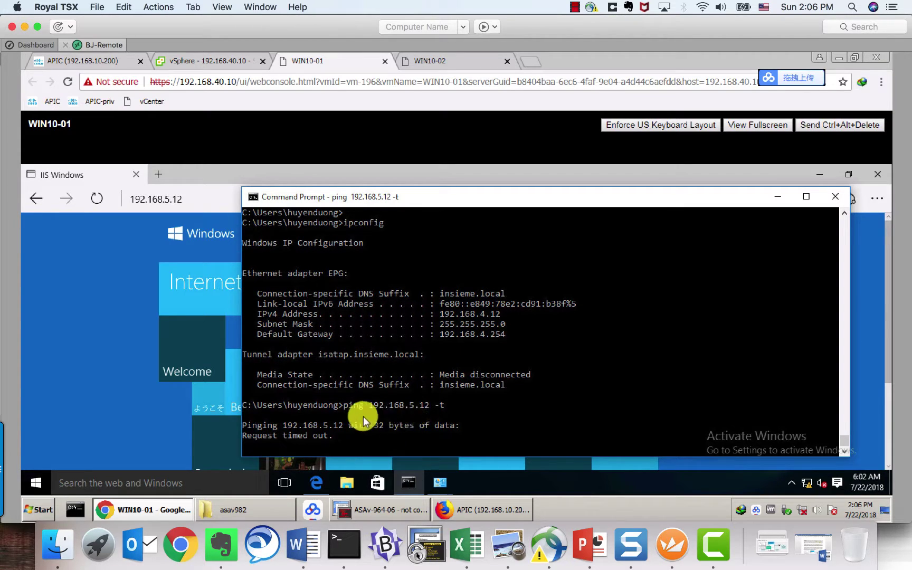
Step: On ASAv-964-06, enter privileged mode with ena and run show access-list
click(401, 511)
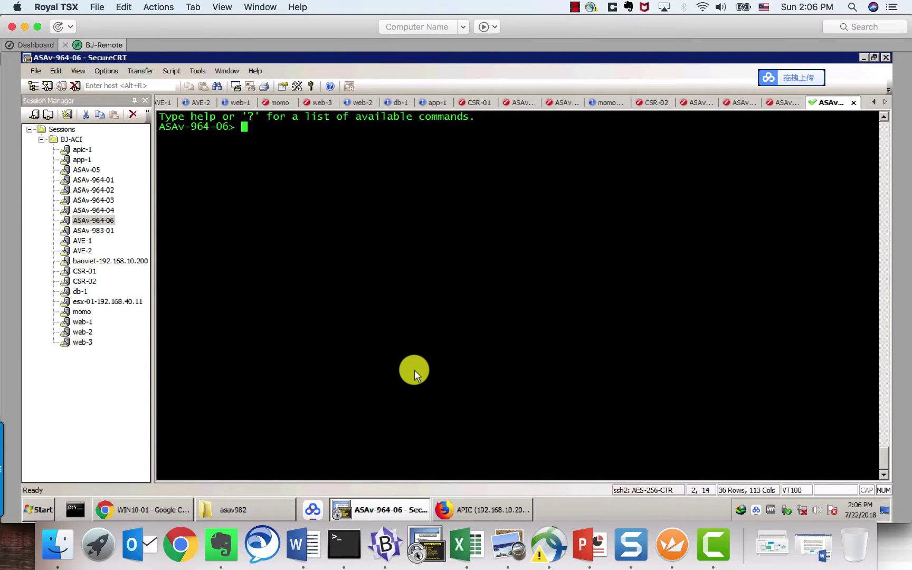
key(Return)
key(Return)
text(ena)
key(Return)
key(Return)
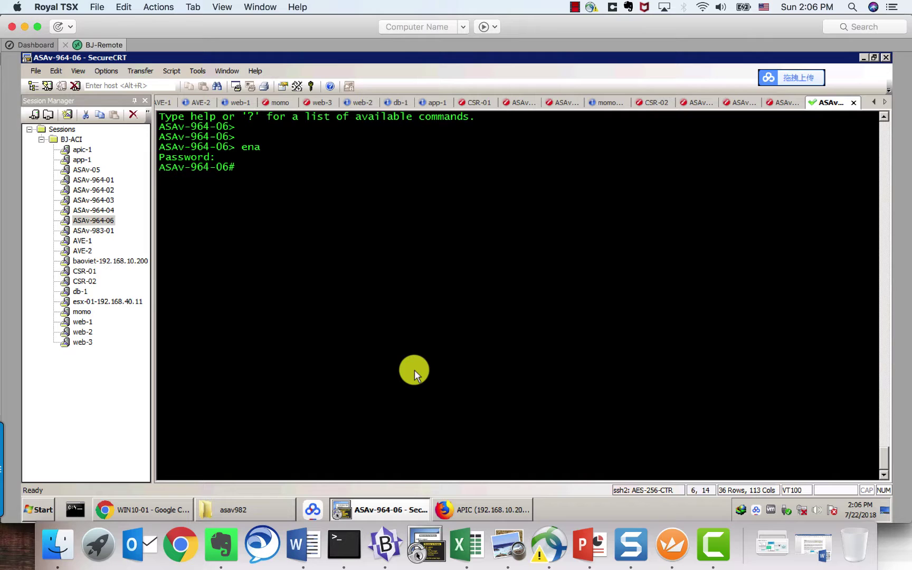
key(Return)
key(Return)
text(show ac)
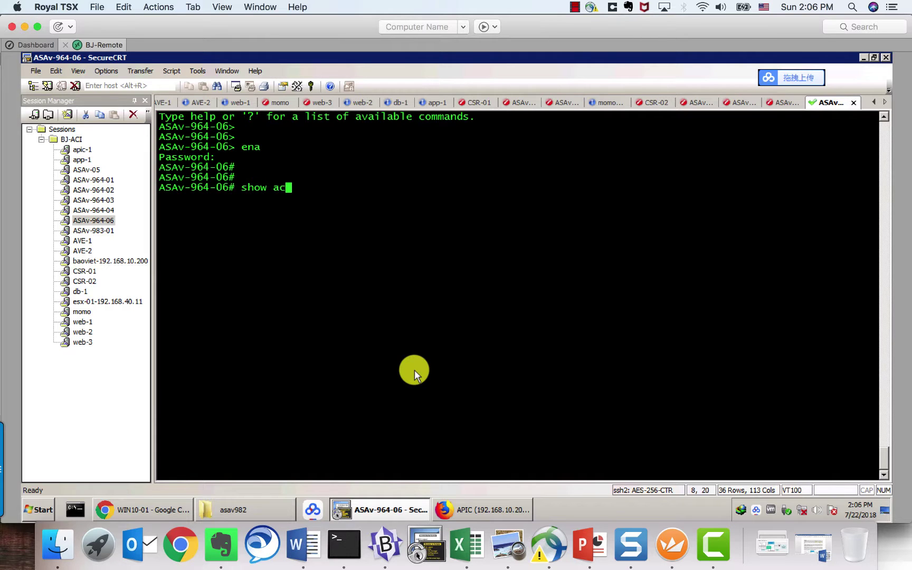
text(cess)
key(Tab)
key(Return)
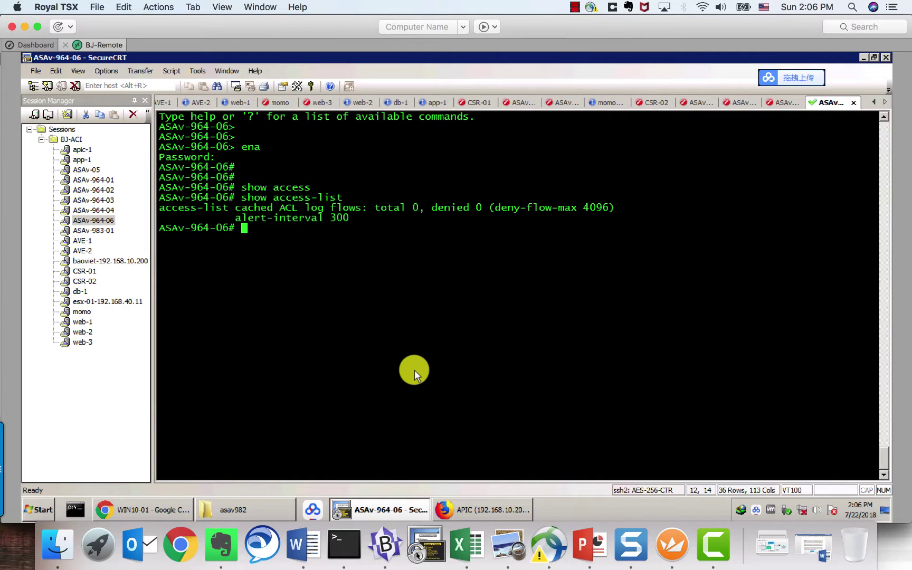
Step: Run show ip address and note the management address 192.168.40.40
text(show ip addr)
key(Tab)
key(Return)
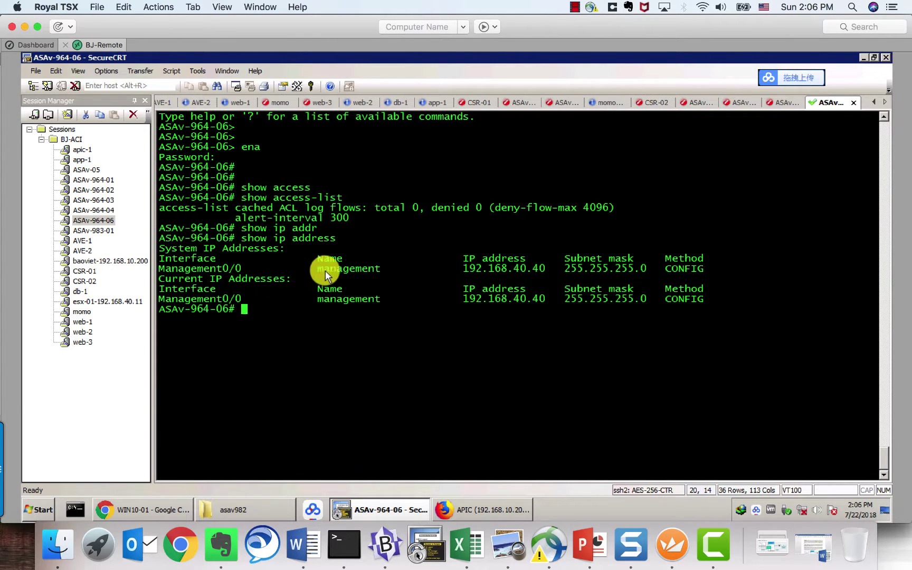
drag(463, 269, 540, 269)
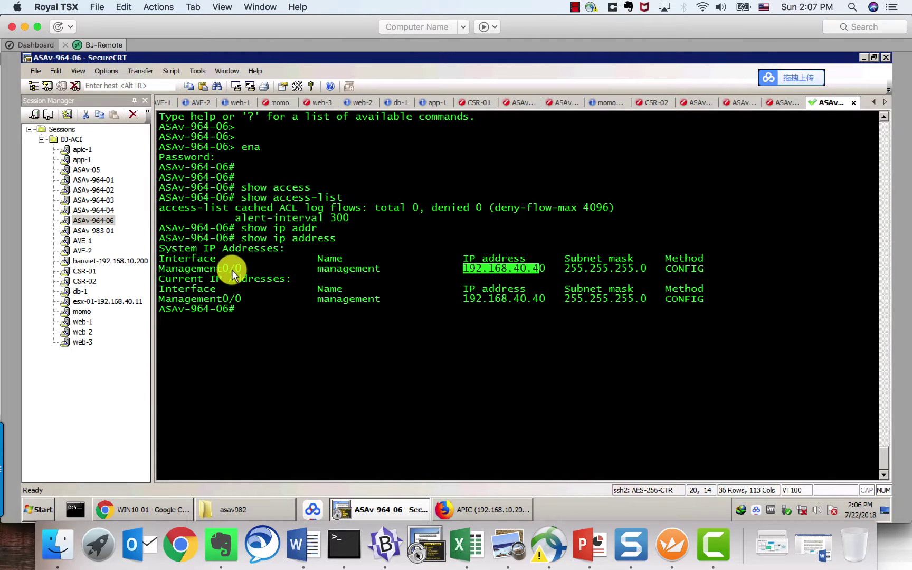
click(276, 308)
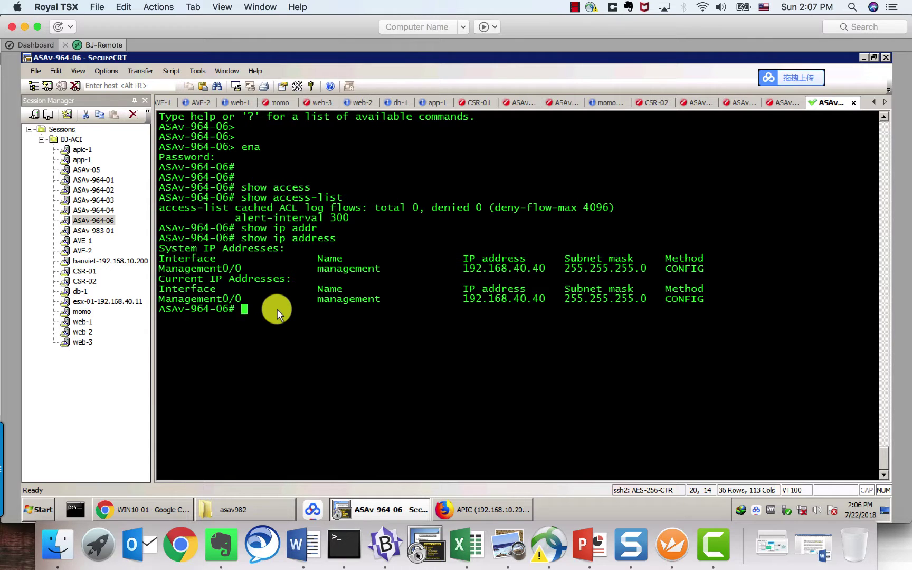
Step: Ping 192.168.10.200 from the ASA successfully, then go back to WIN10-01's console
text(ping 192.1)
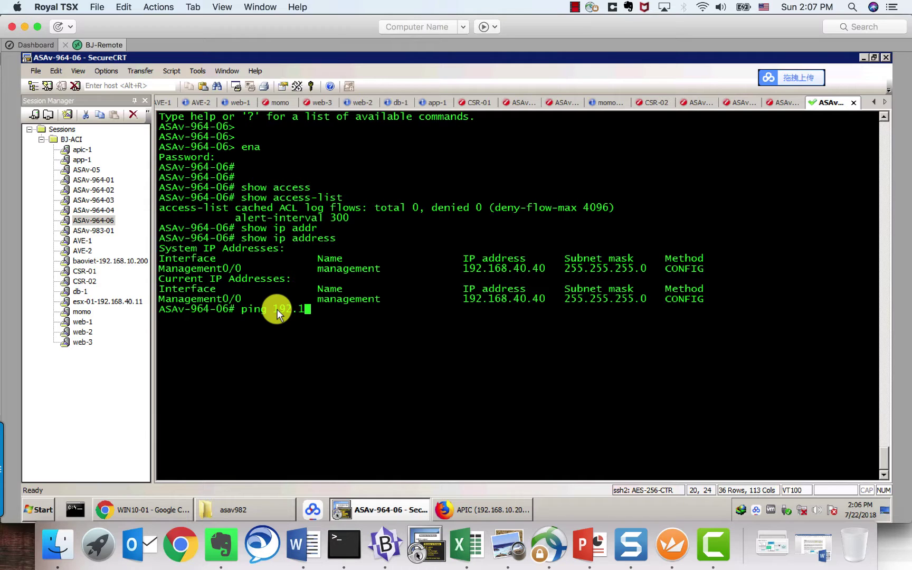
text(68.10.200)
key(Return)
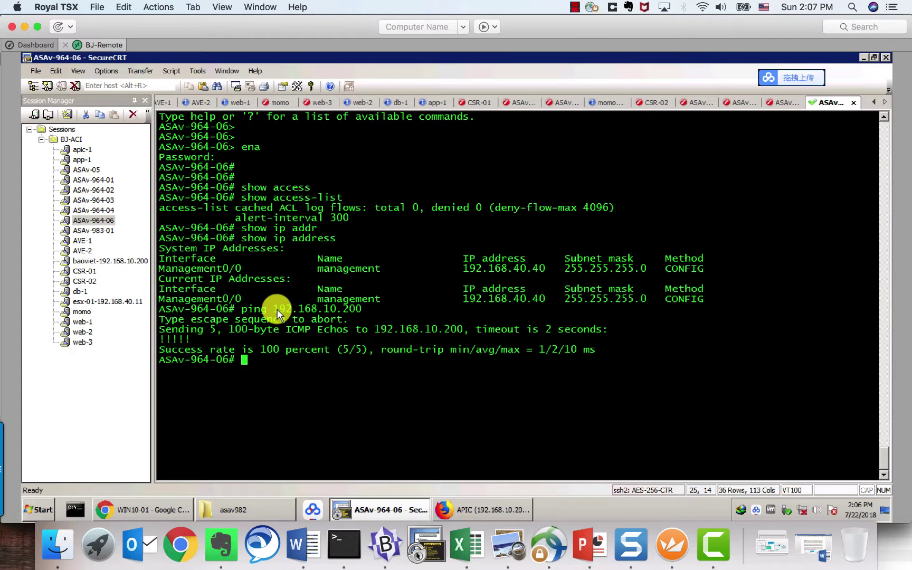
click(161, 511)
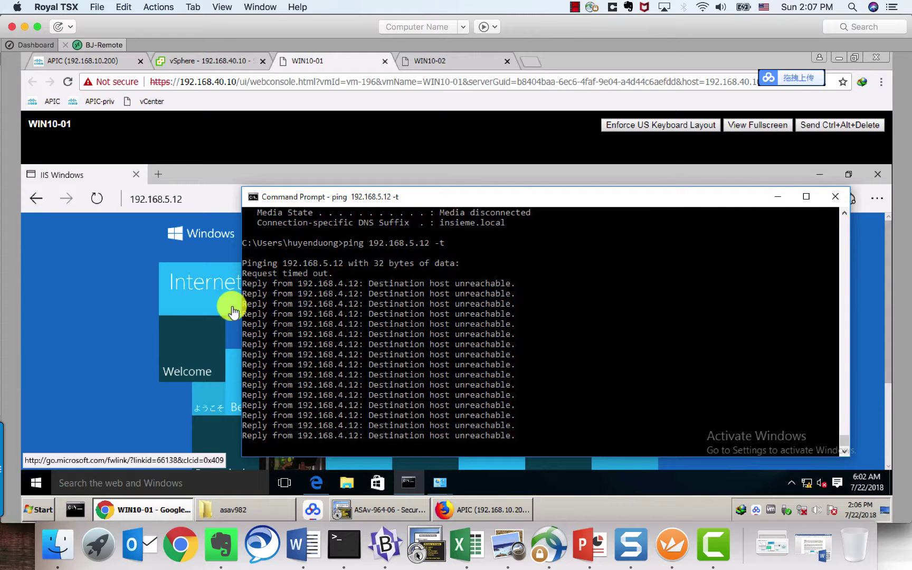
Step: In APIC's L4-L7 Services Packages, start Import a Device Package and browse for the file
click(121, 63)
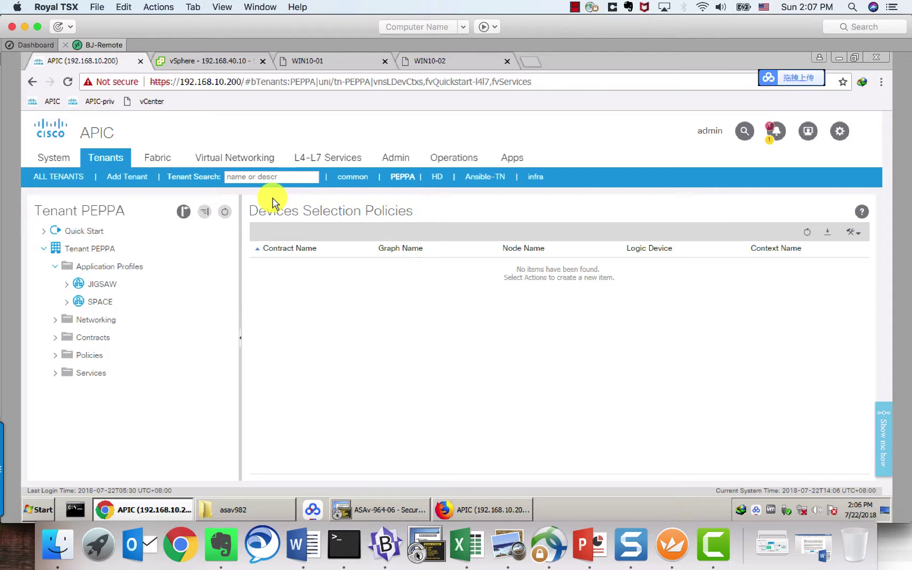
click(329, 157)
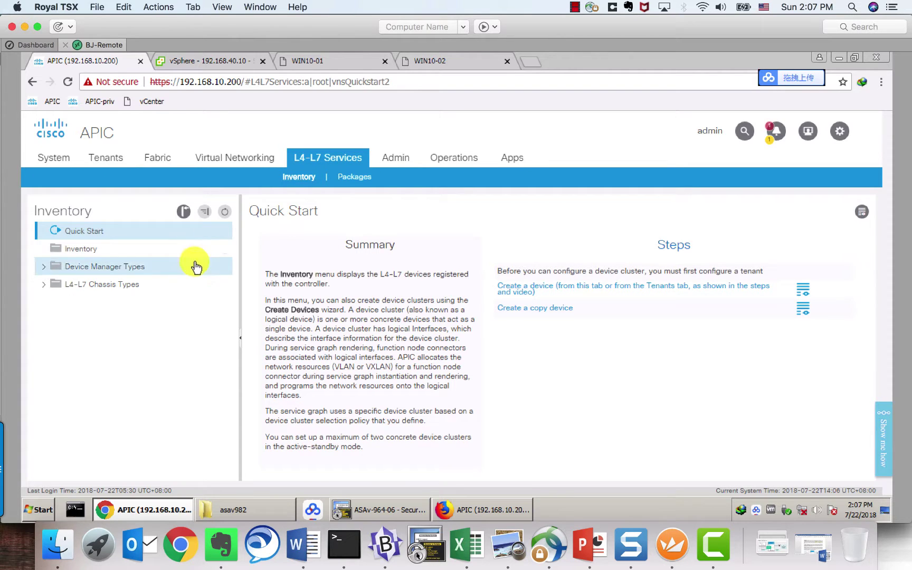
click(358, 178)
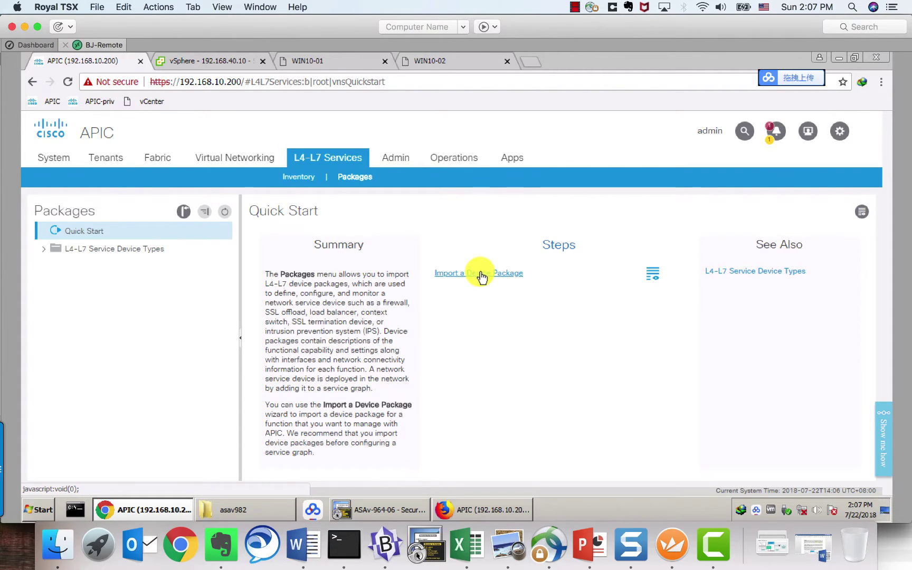
click(480, 275)
click(510, 265)
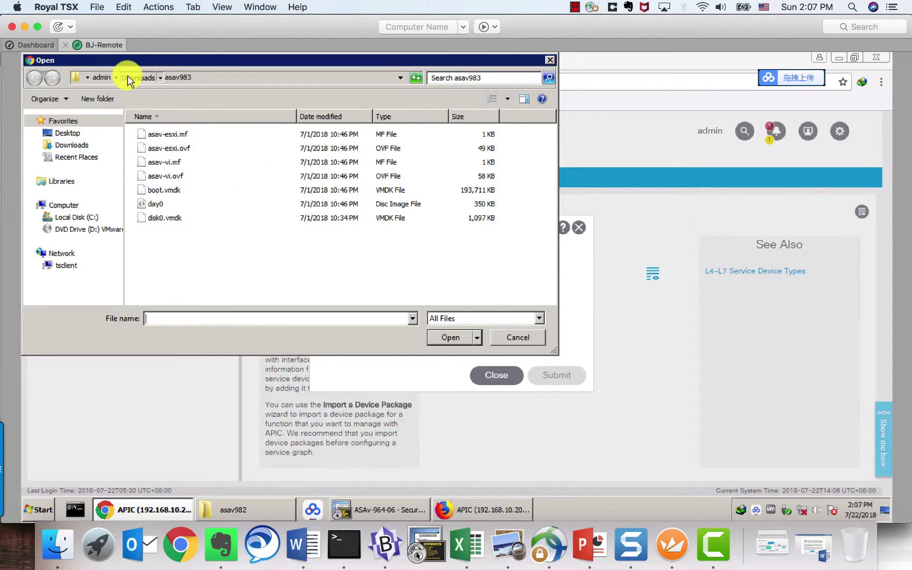
Step: Select asa-device-pkg-1.3.10.24 in Downloads, then cancel and close the import dialog unsubmitted
click(136, 77)
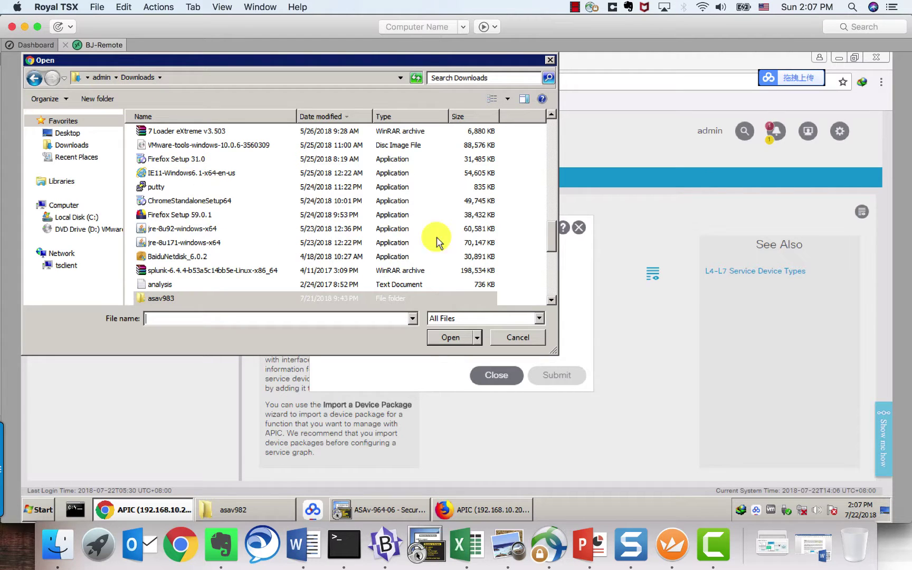
drag(554, 237, 555, 147)
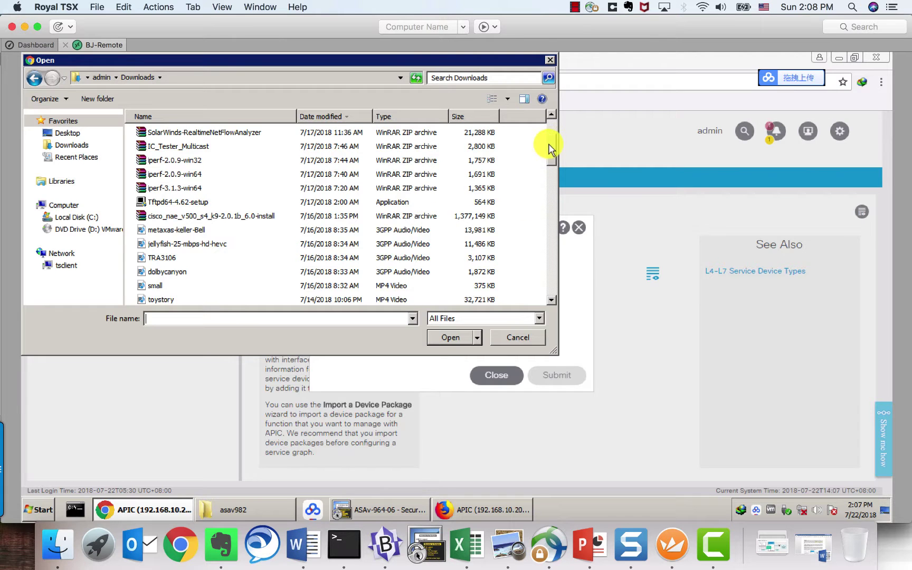
drag(549, 142, 554, 133)
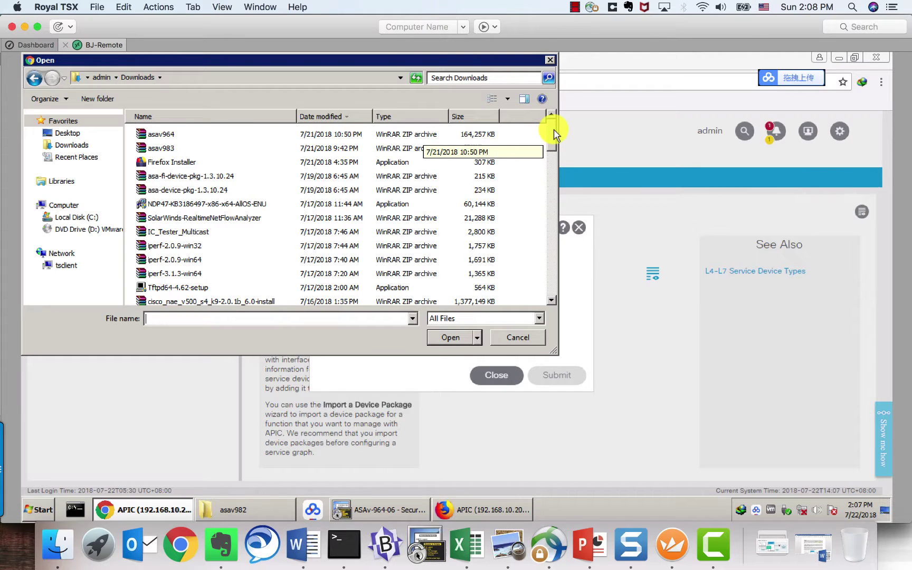
click(177, 191)
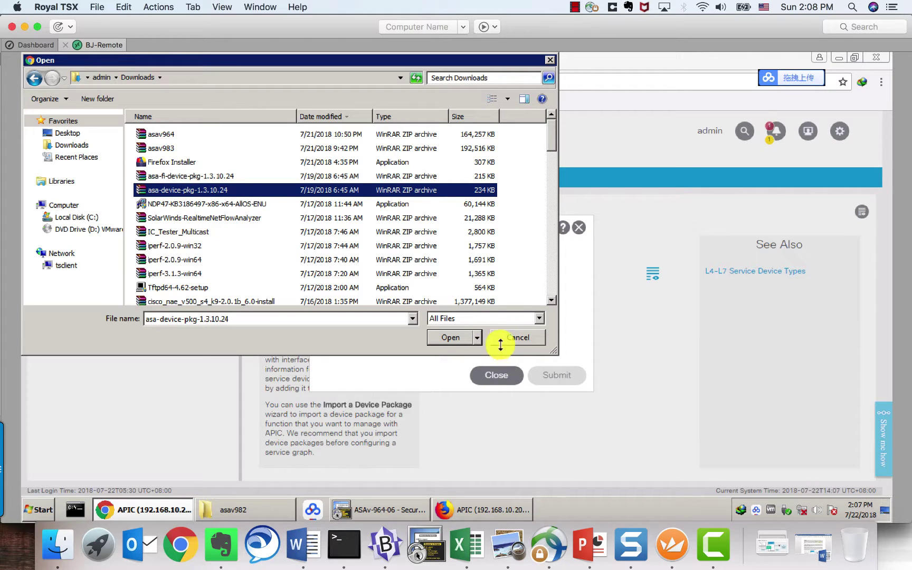
click(515, 339)
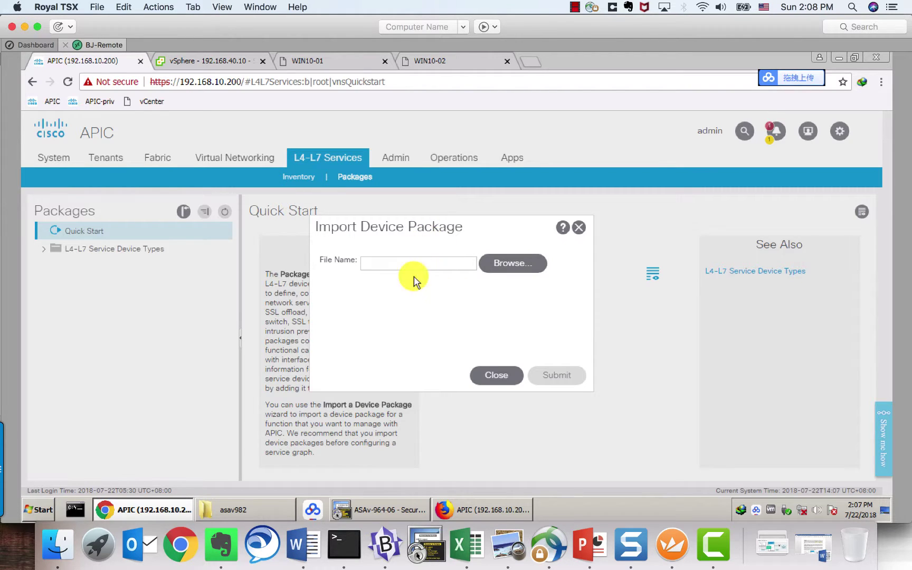
click(499, 374)
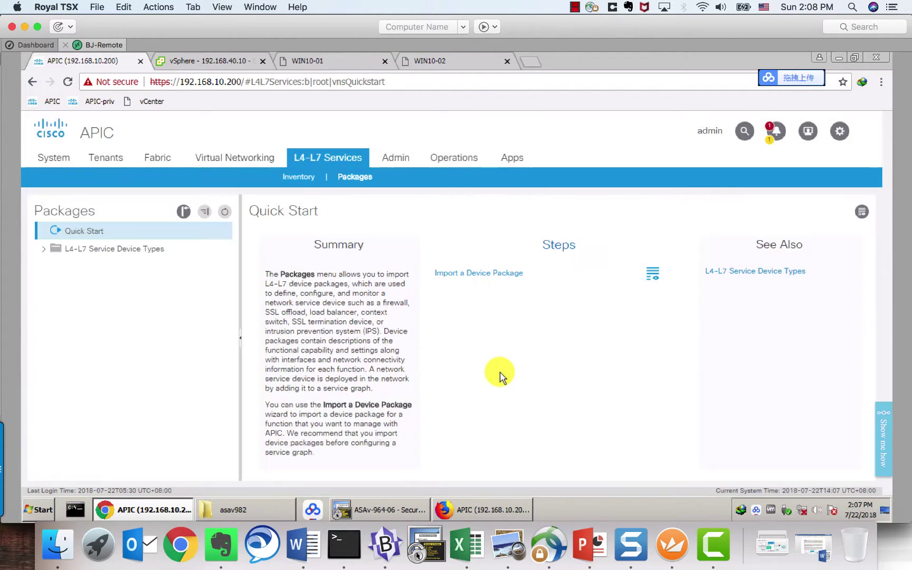
Step: Open the L4-L7 Compatibility List Solution Overview bookmark from Chrome's ACI folder in a new tab
click(185, 557)
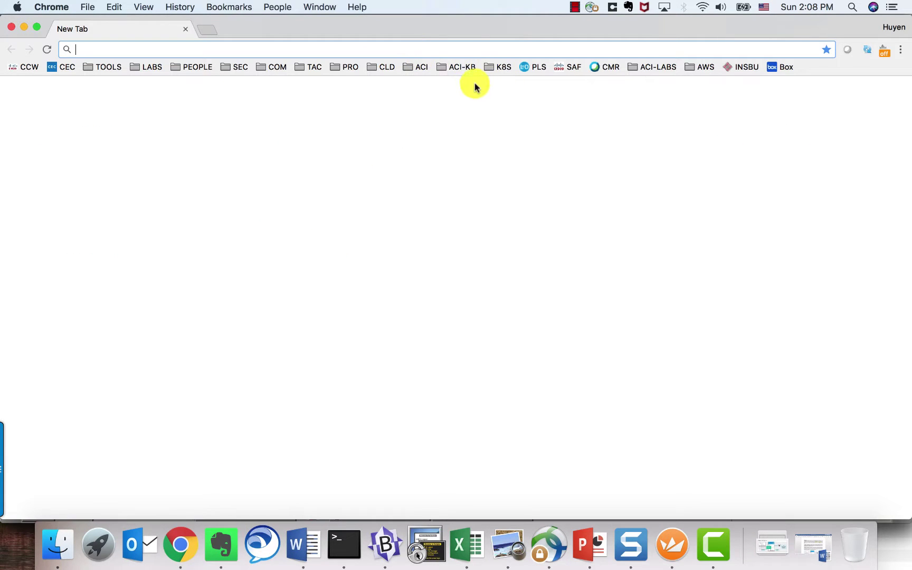
click(421, 68)
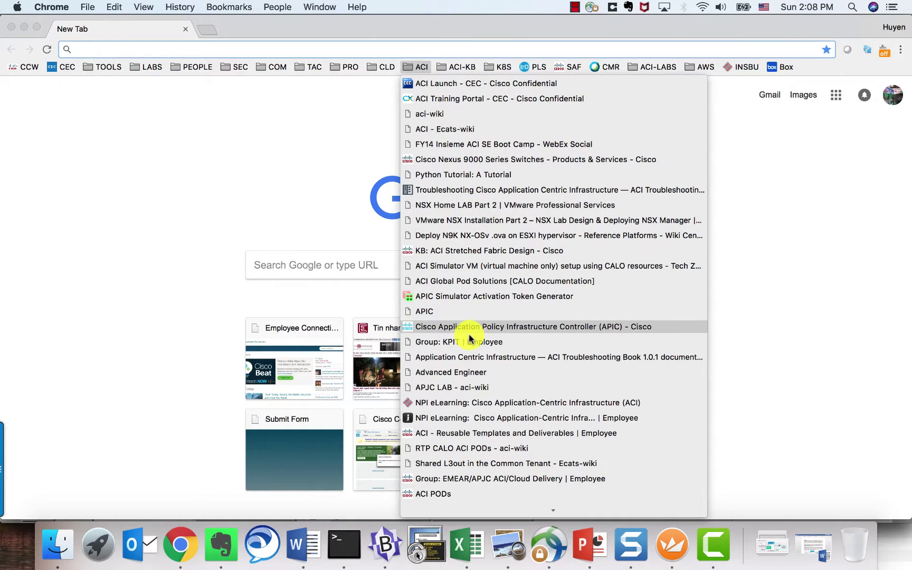
scroll(469, 337, down, 5)
scroll(469, 338, down, 15)
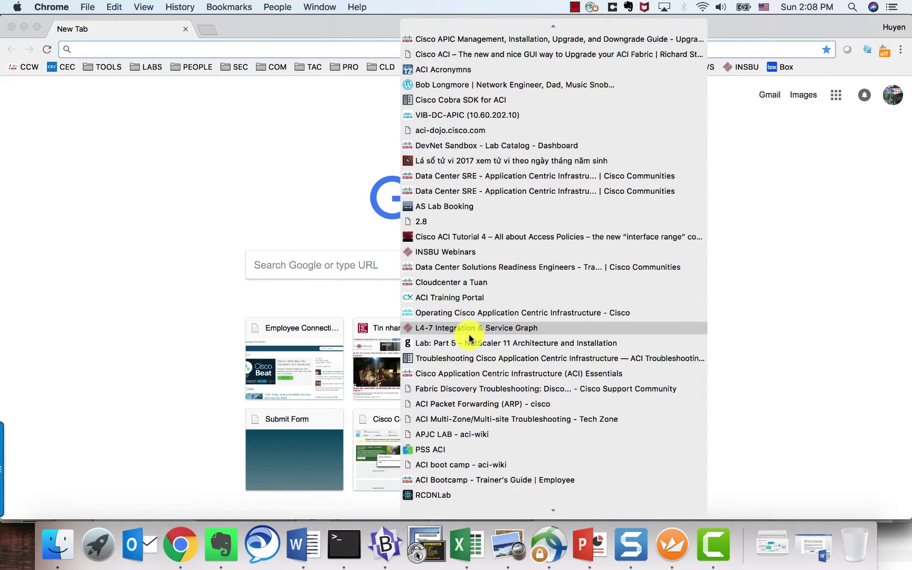
scroll(469, 338, down, 10)
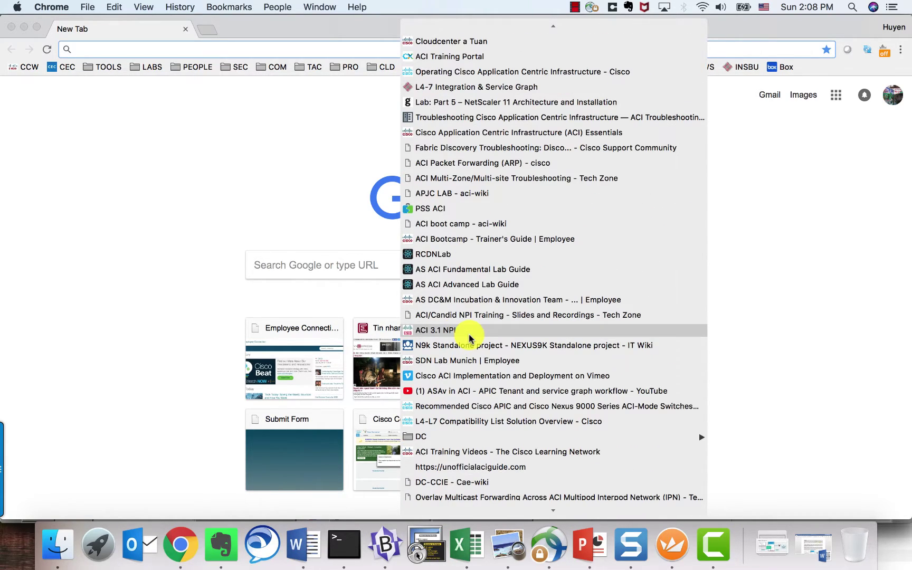
click(478, 419)
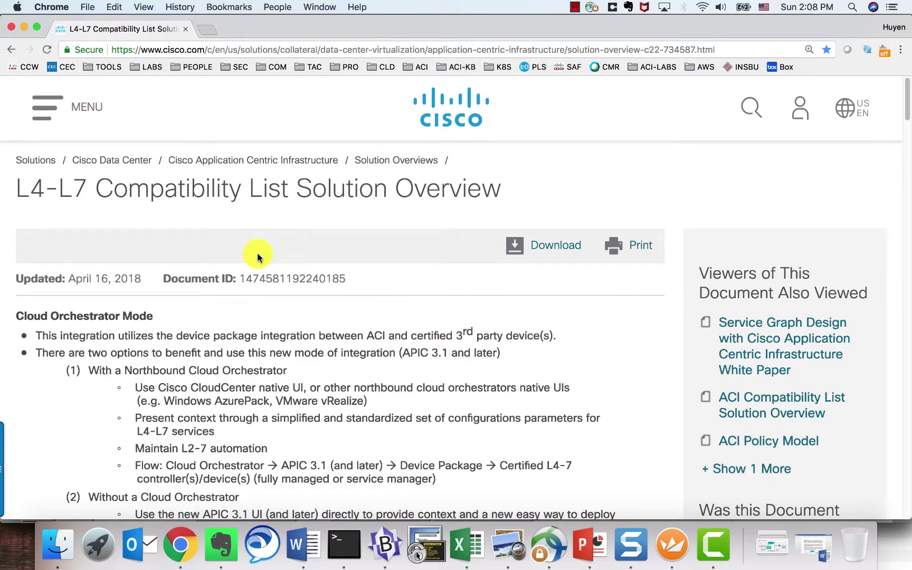
Step: Find ASA package 1.3.10.24 paired with APIC 3.1 and follow its Device Package link
scroll(259, 251, down, 4)
scroll(257, 253, down, 15)
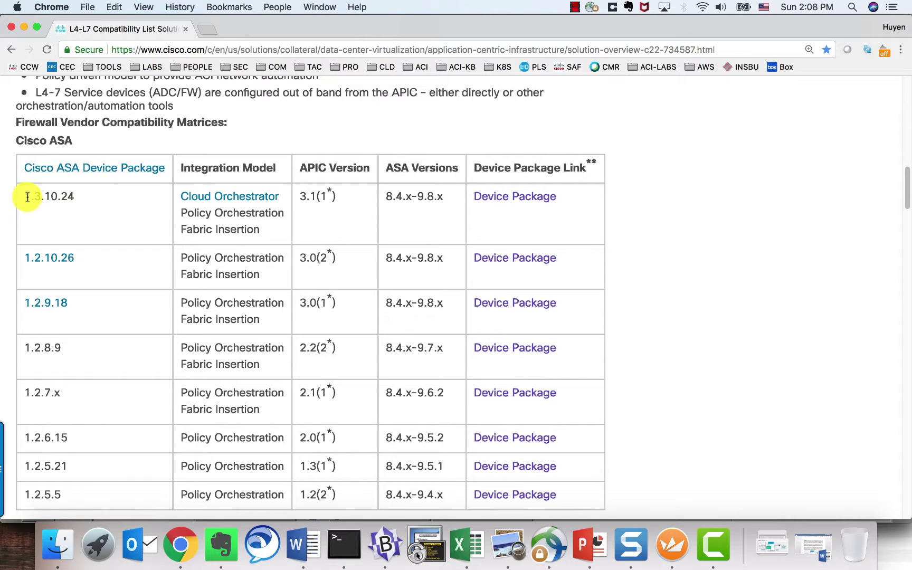
drag(28, 197, 41, 196)
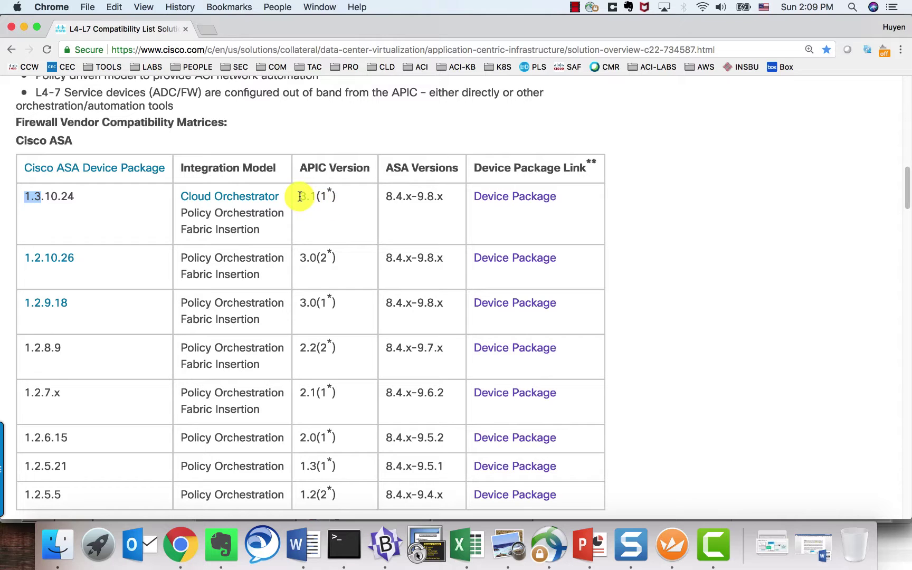
drag(300, 197, 318, 198)
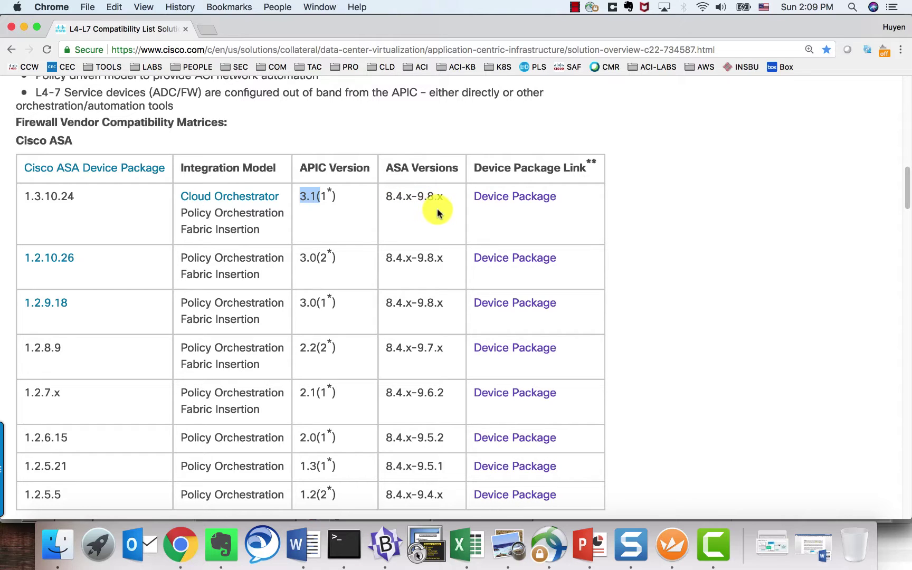
click(523, 202)
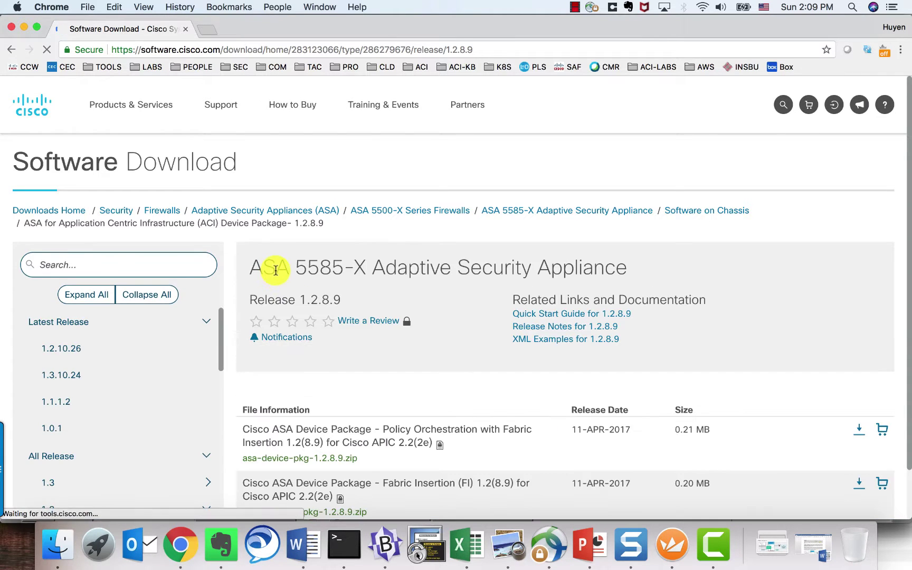
Step: Show release 1.3.10.24's files, including asa-device-pkg-1.3.10.24.zip (0.23 MB)
click(75, 375)
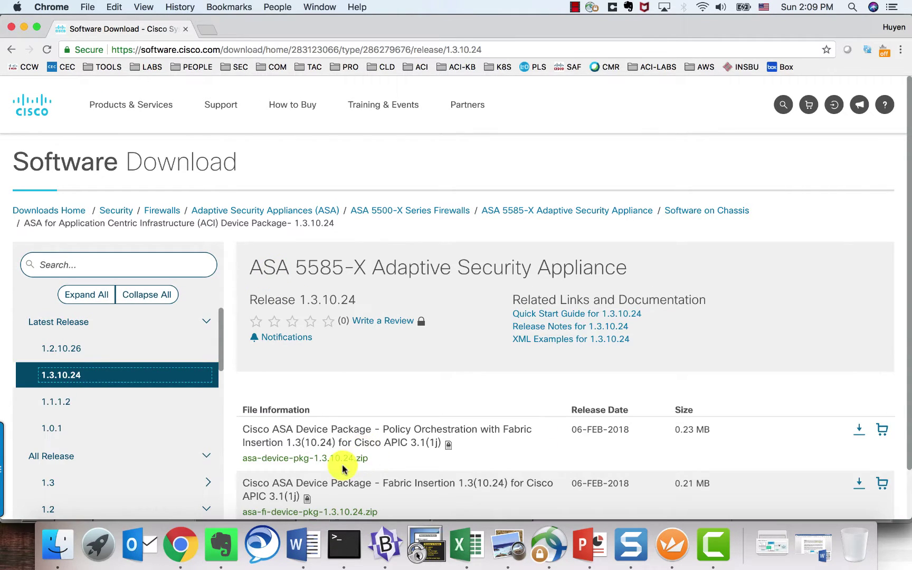
scroll(341, 468, down, 1)
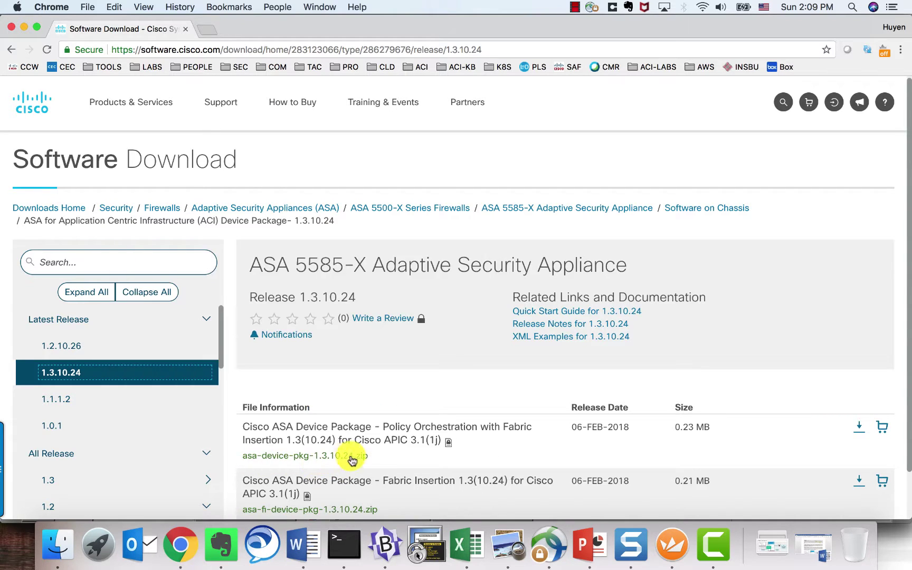
mouse_move(355, 460)
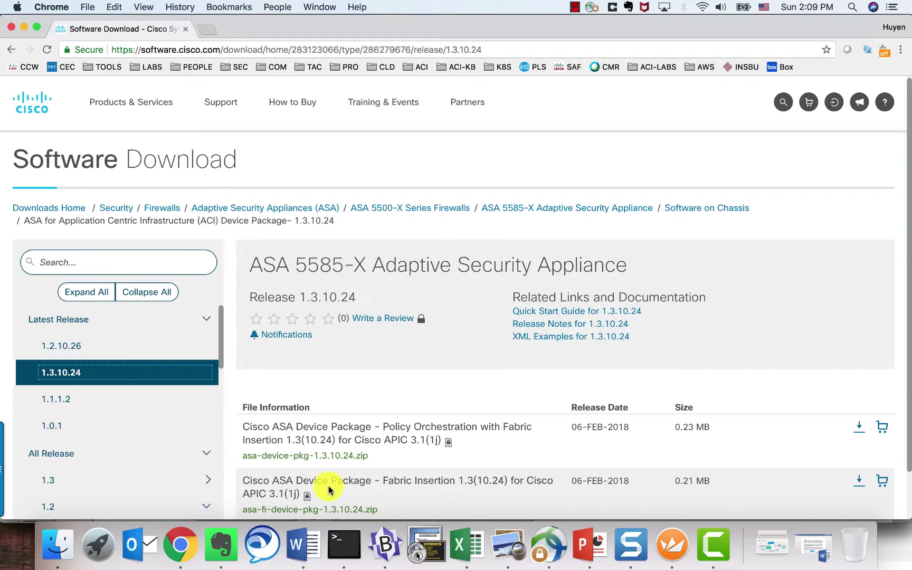
mouse_move(261, 512)
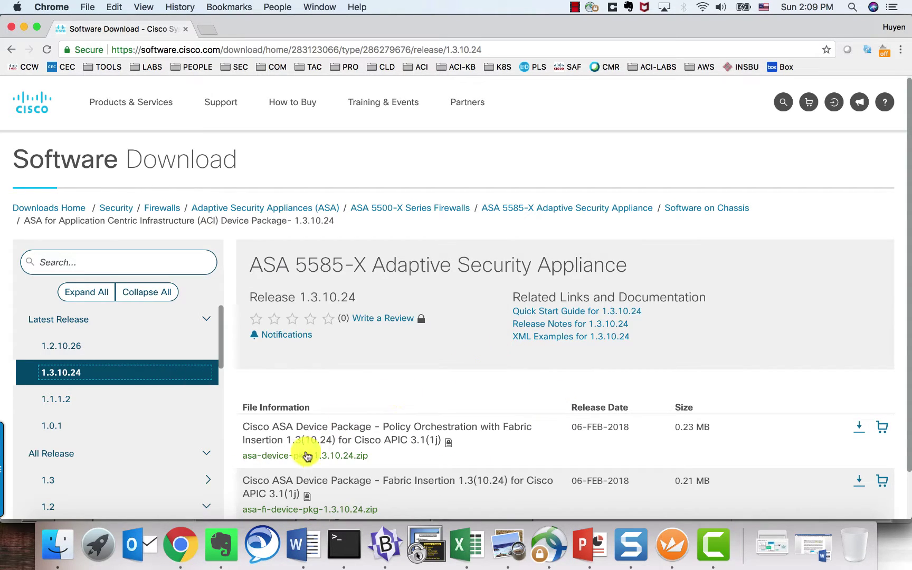
mouse_move(246, 459)
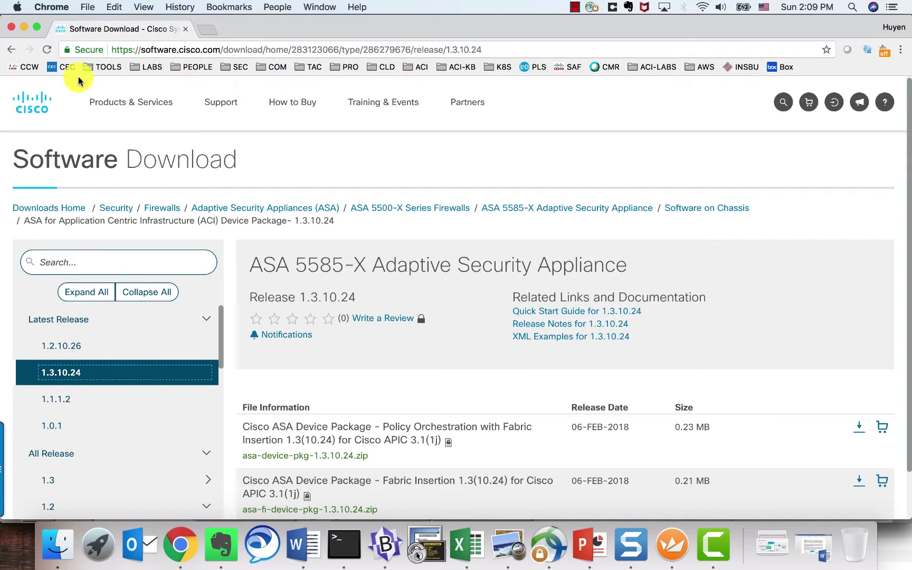
Step: Go back to the compatibility list and return to the APIC Packages page
click(11, 49)
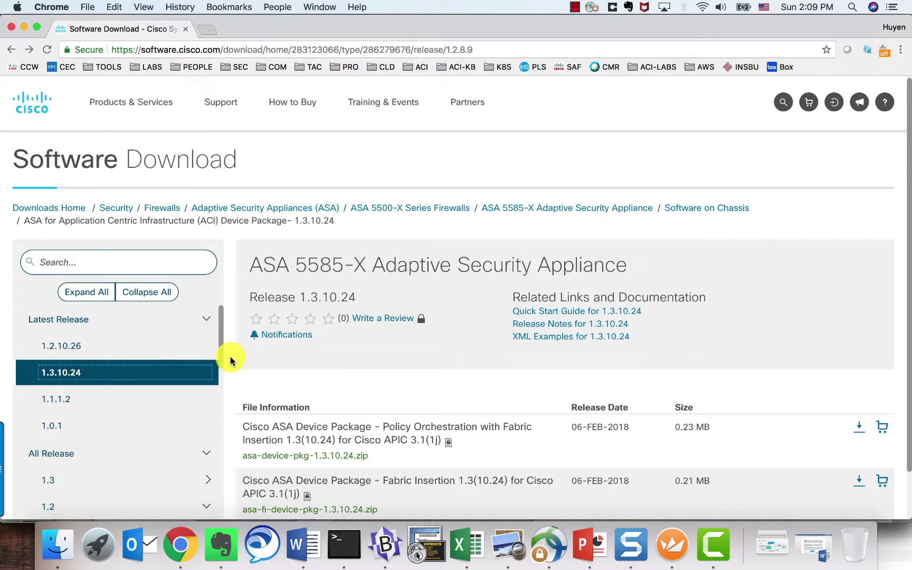
click(7, 50)
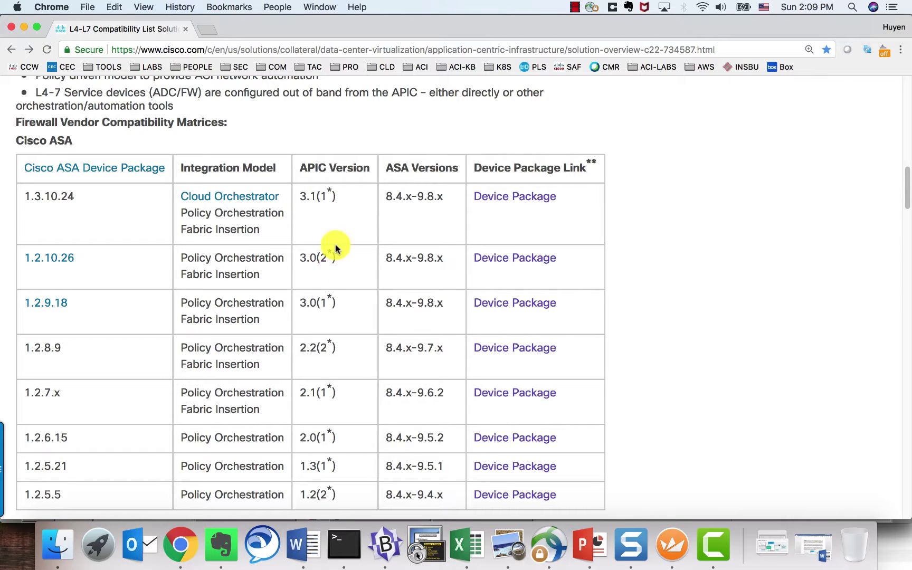
click(672, 544)
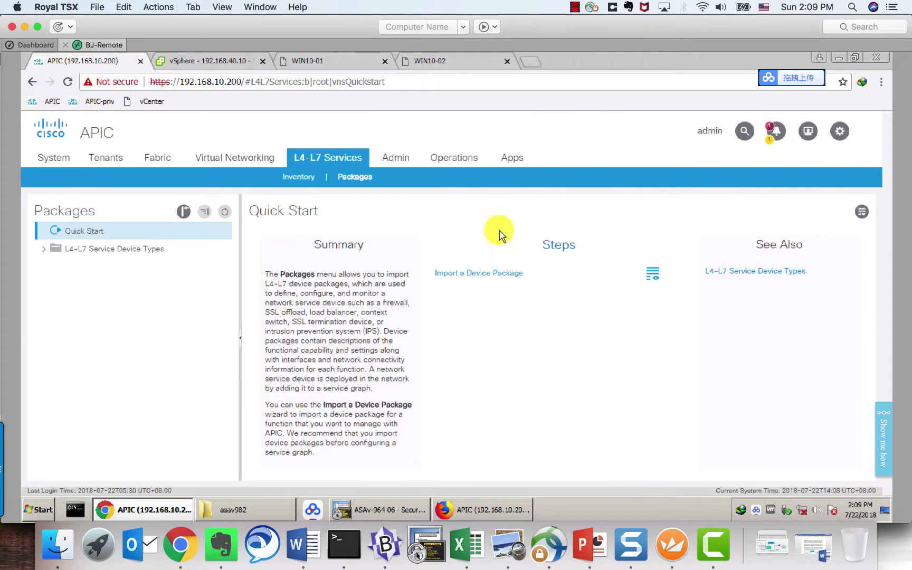
Step: Check the APIC controller version in the About information
click(839, 135)
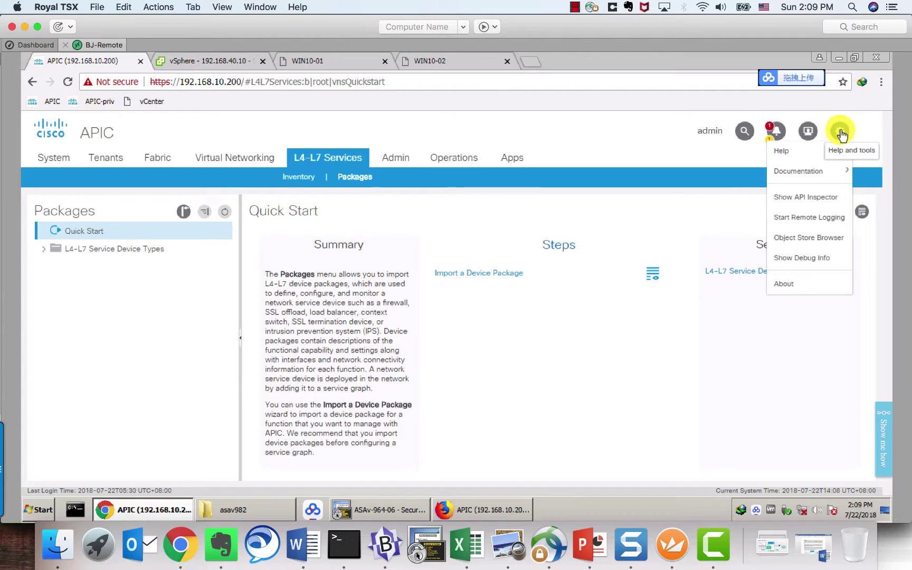
click(778, 285)
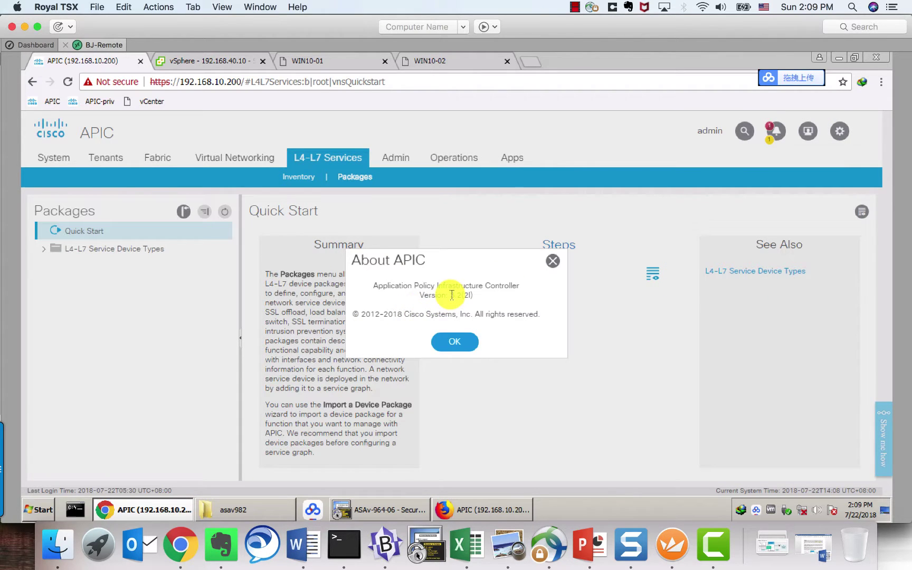
drag(450, 296, 471, 296)
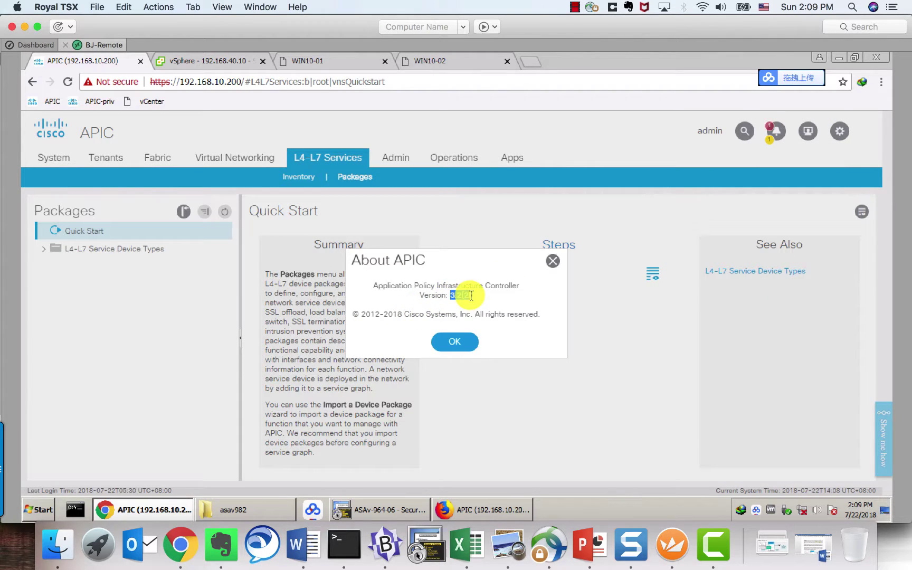
click(459, 344)
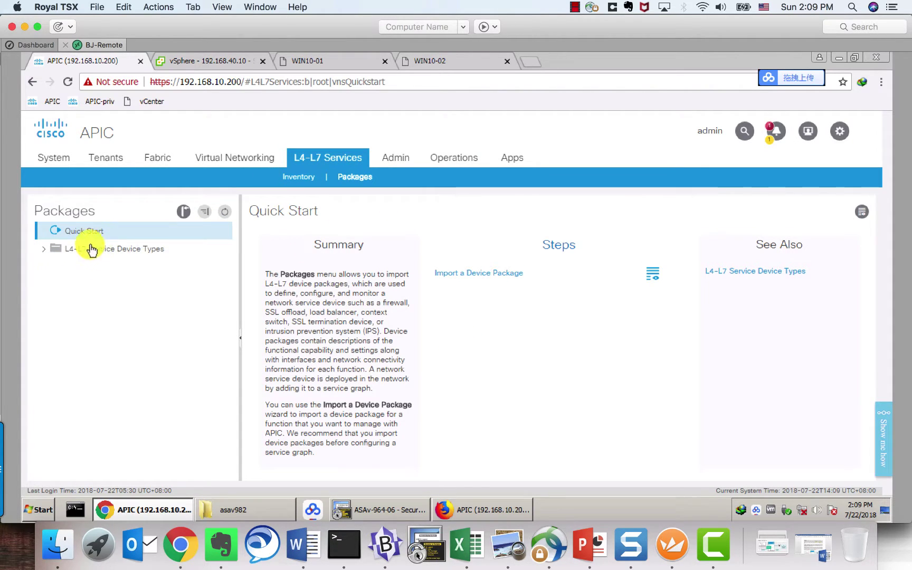
Step: Inspect the CISCO-ASA-1.3 device type properties, then switch to tenant PEPPA
click(43, 252)
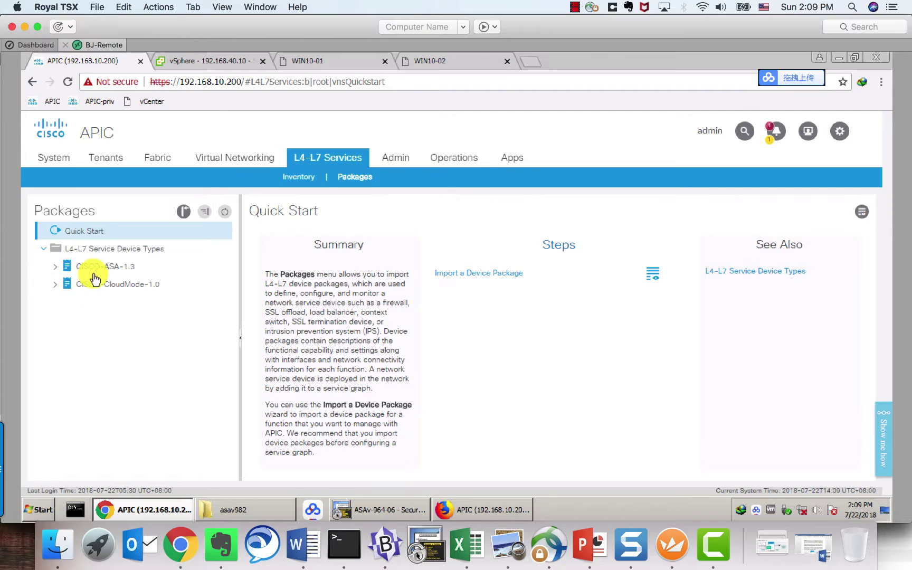
click(56, 267)
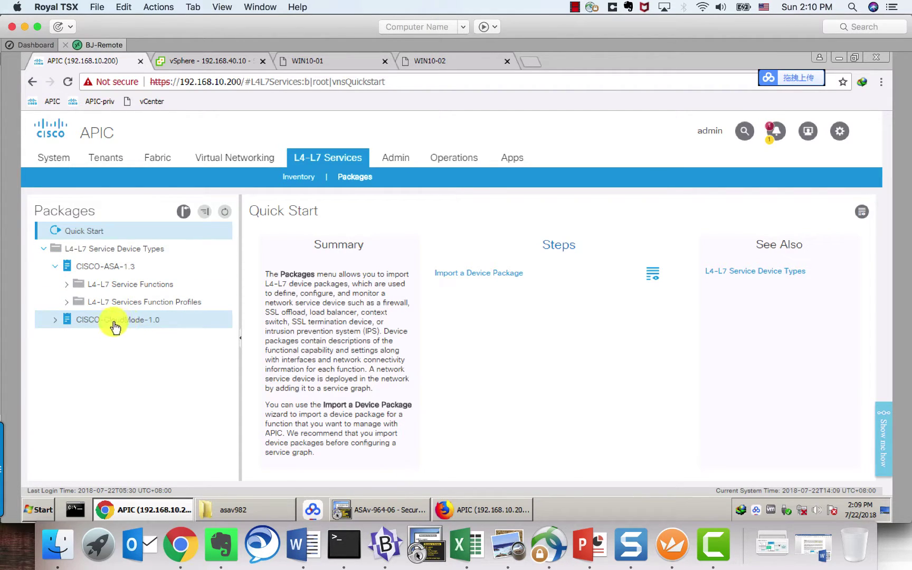
click(57, 320)
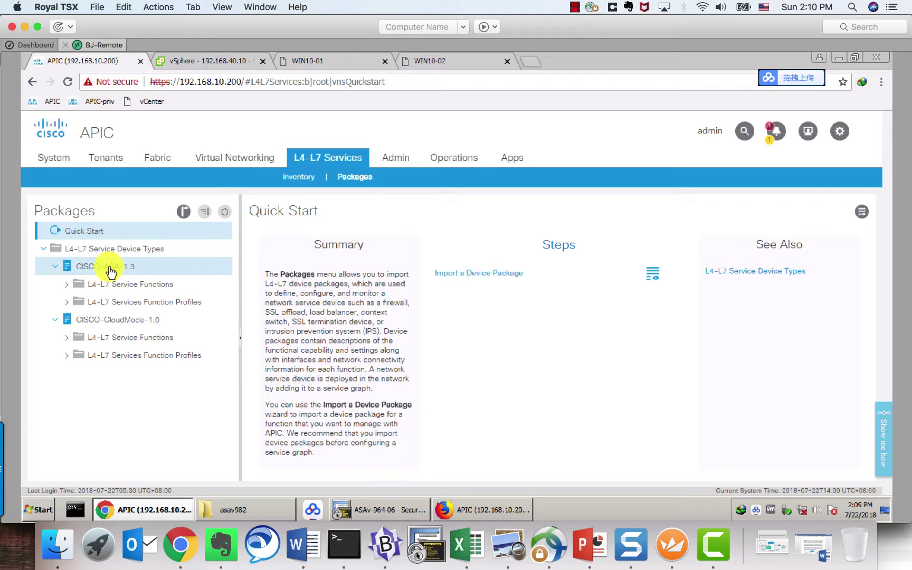
click(109, 267)
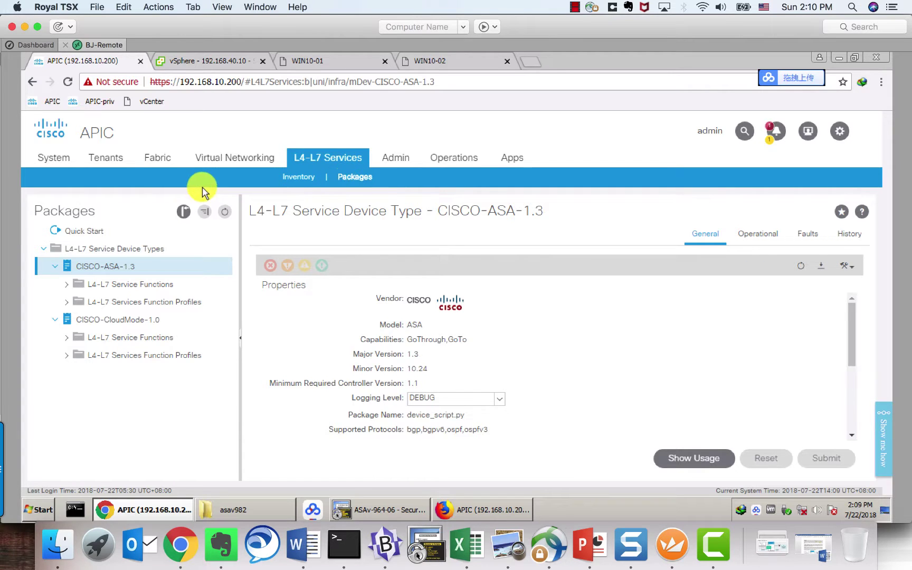
click(114, 162)
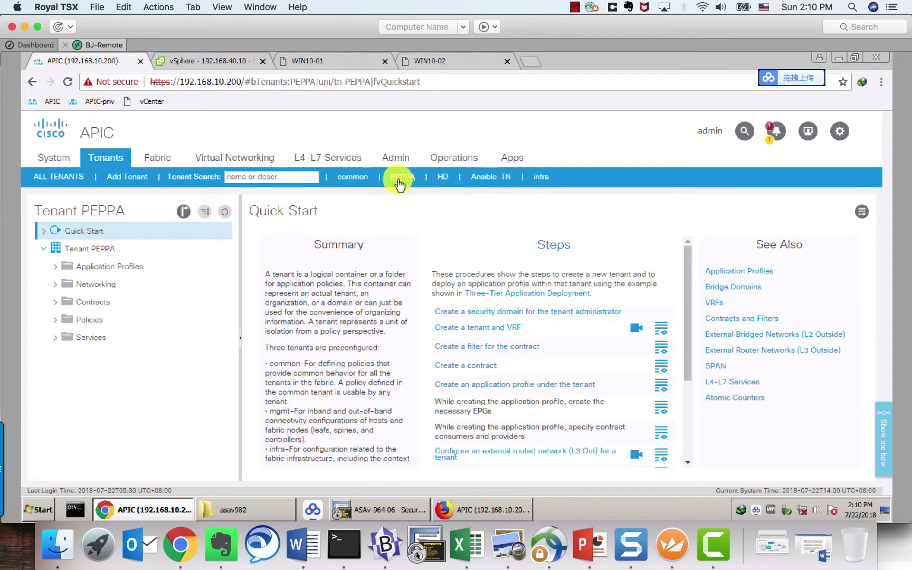
Step: Expand PEPPA's Services > L4-L7 > Devices to list ASAv06 at management IP 192.168.40.40
click(56, 340)
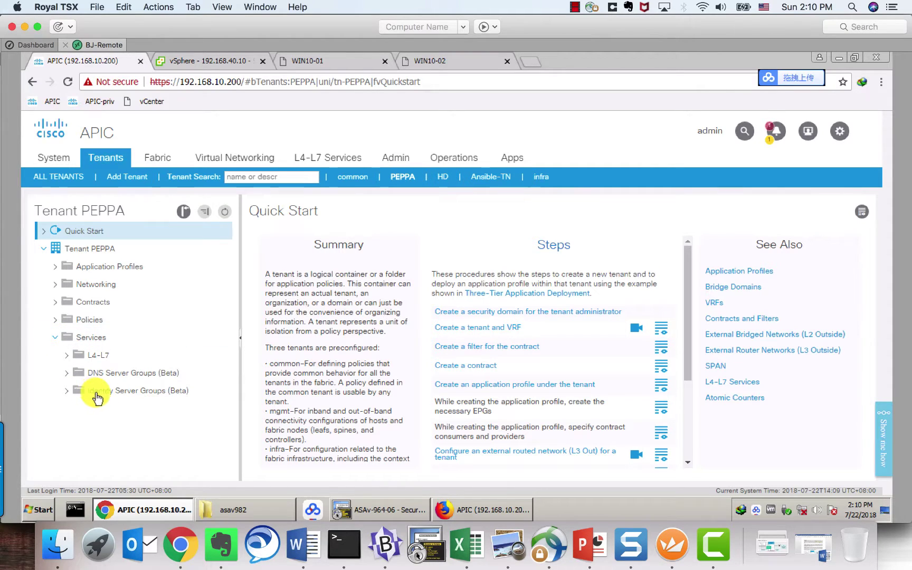
click(67, 359)
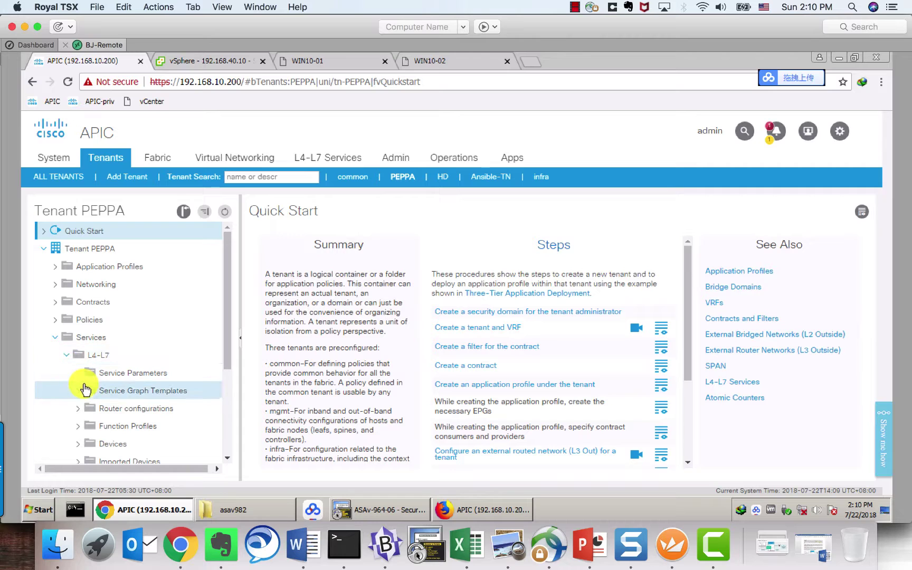
scroll(74, 388, down, 3)
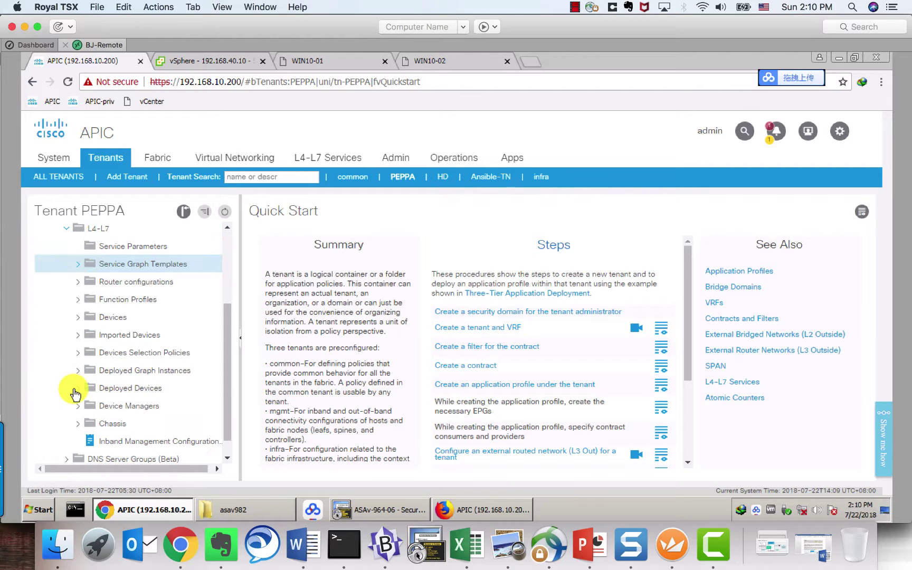
click(81, 320)
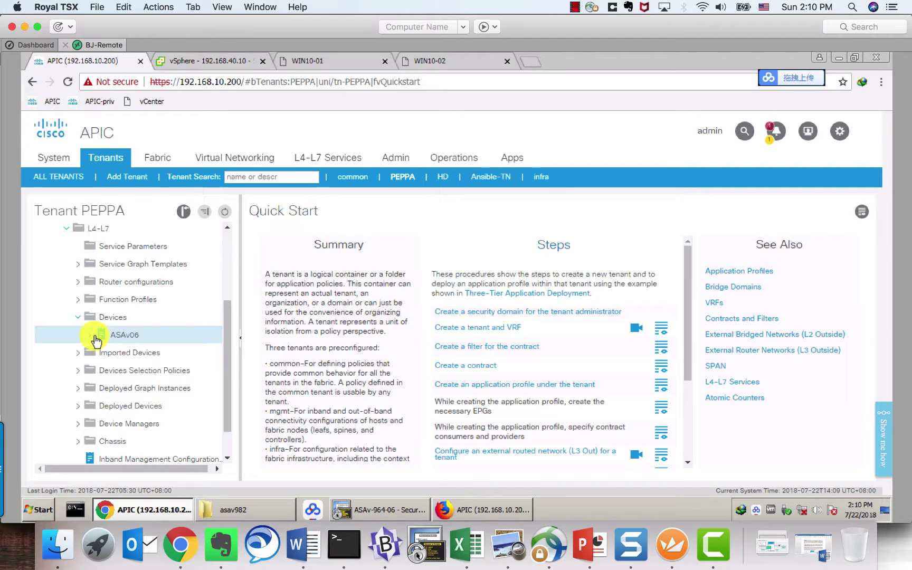
click(116, 317)
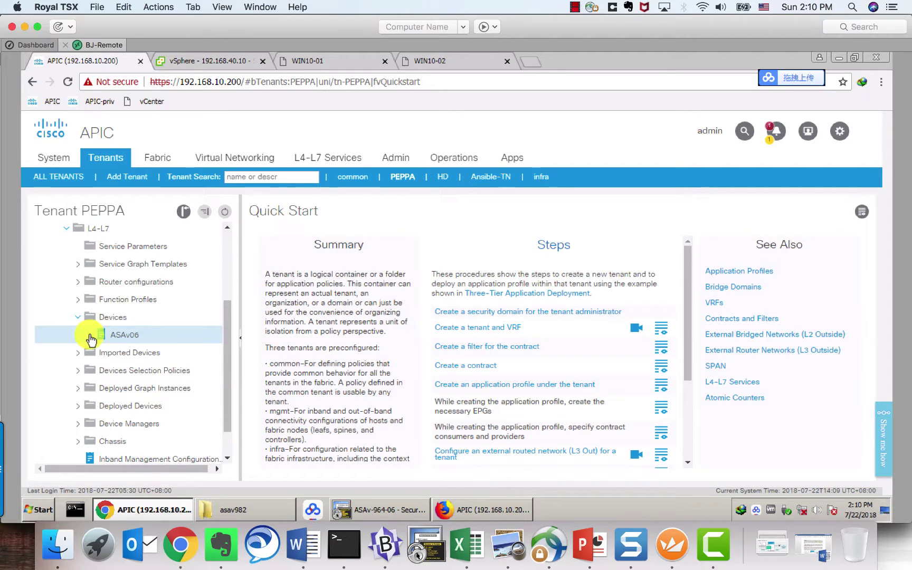
click(117, 319)
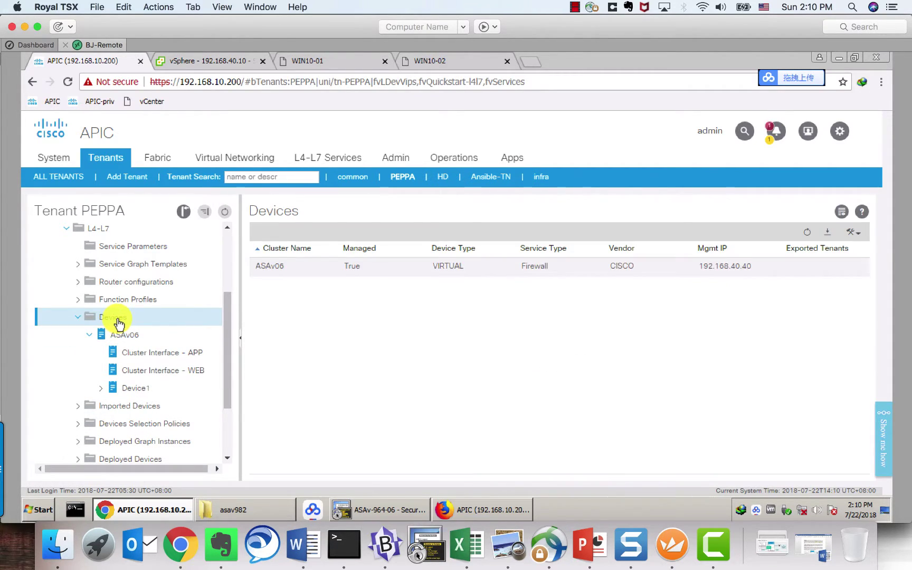
right_click(118, 320)
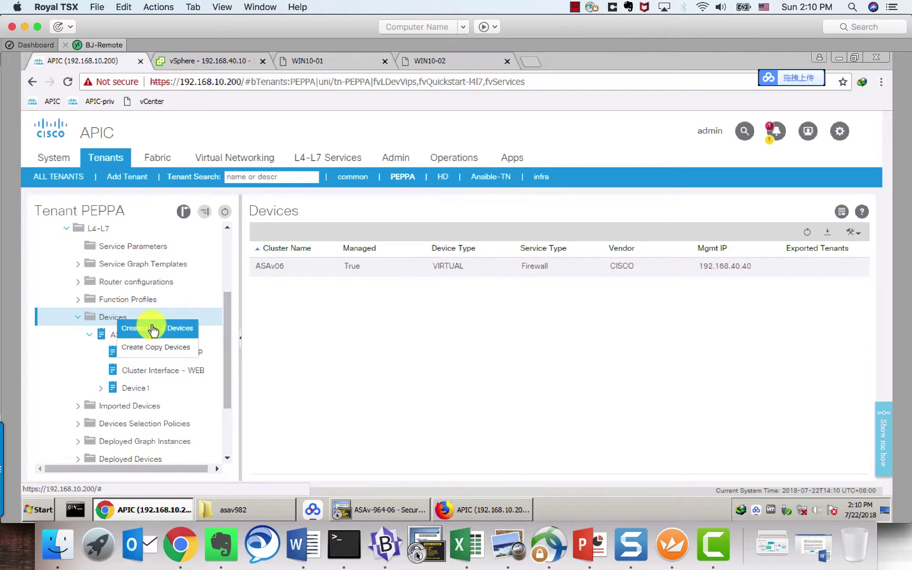
Step: Name the new L4-L7 device ASAv10 and make it a virtual Firewall
key(Return)
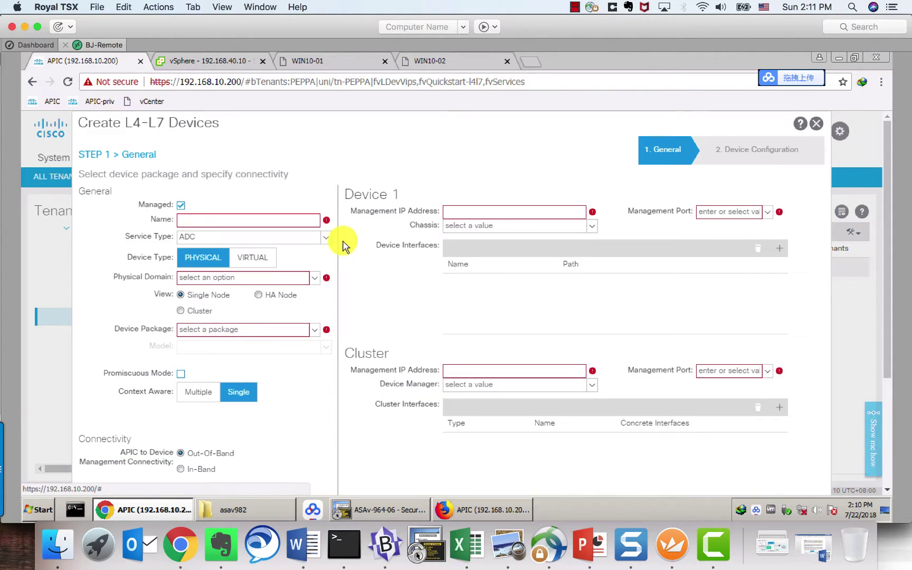
click(224, 219)
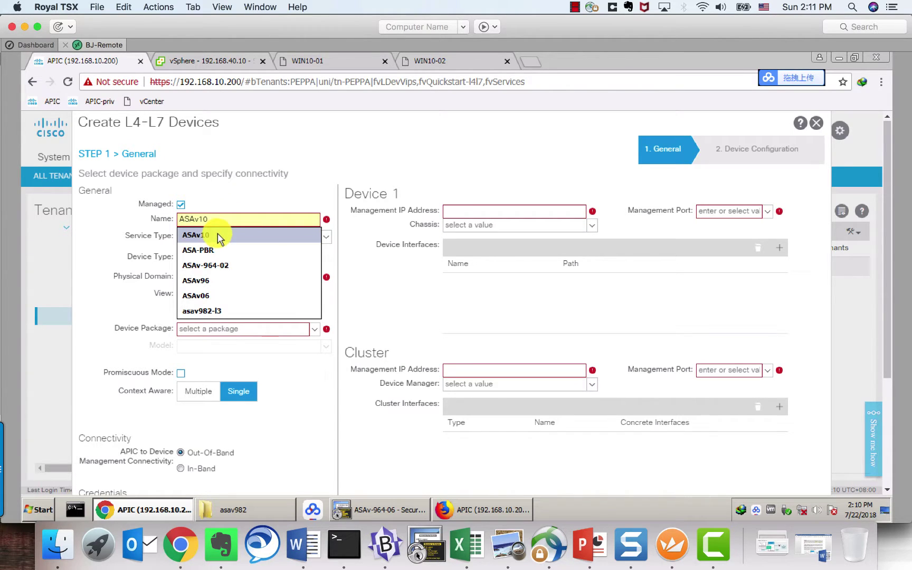
click(226, 235)
click(314, 236)
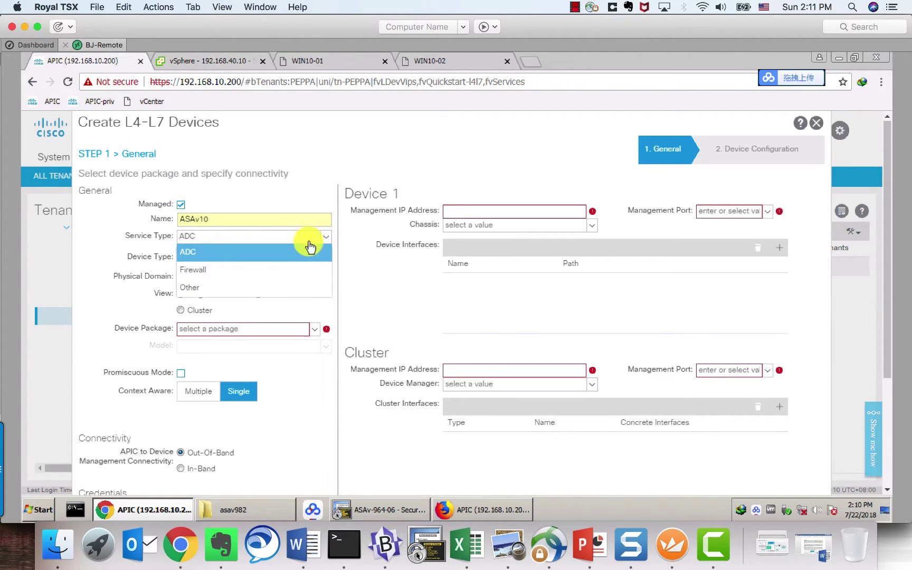
click(219, 269)
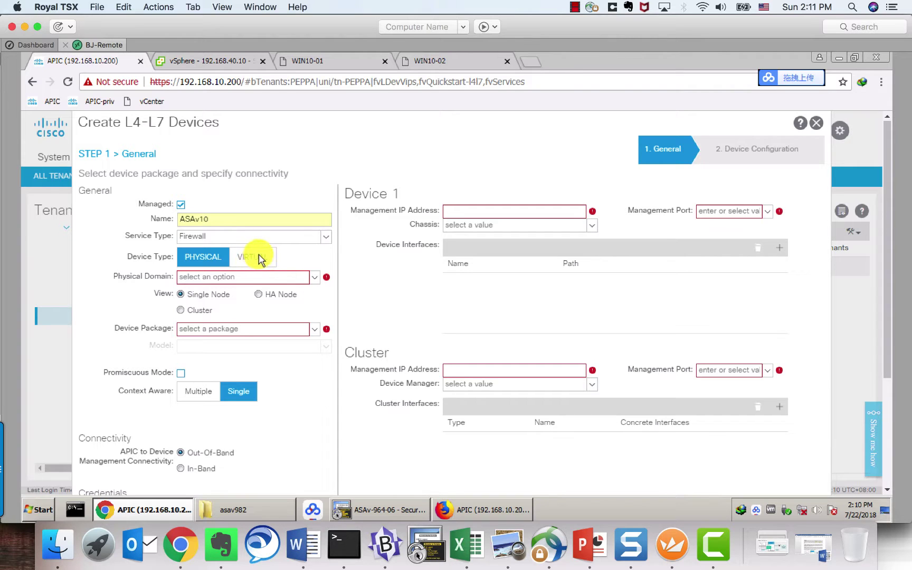
click(251, 259)
Step: Assign VMM domain INS, device package CISCO-ASA-1.3 and model ASAv
click(313, 277)
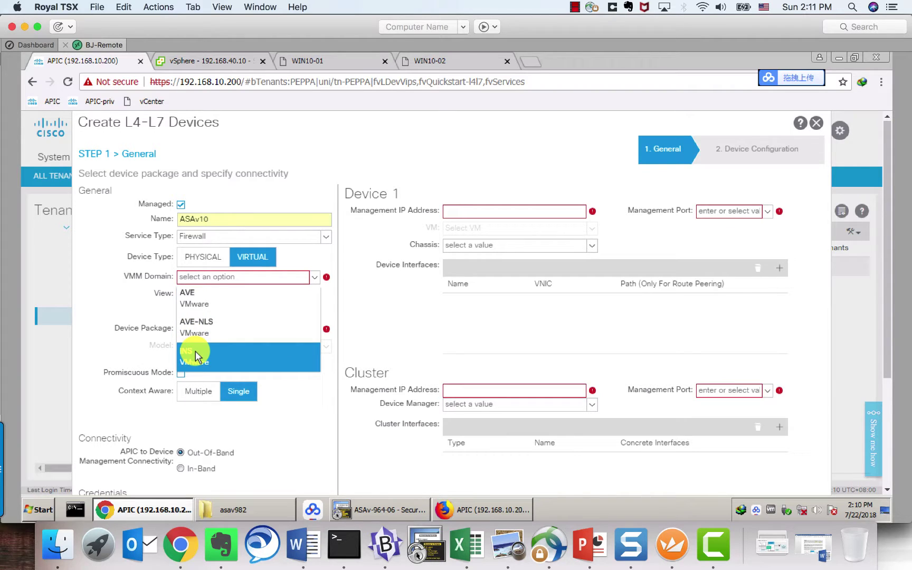
click(195, 357)
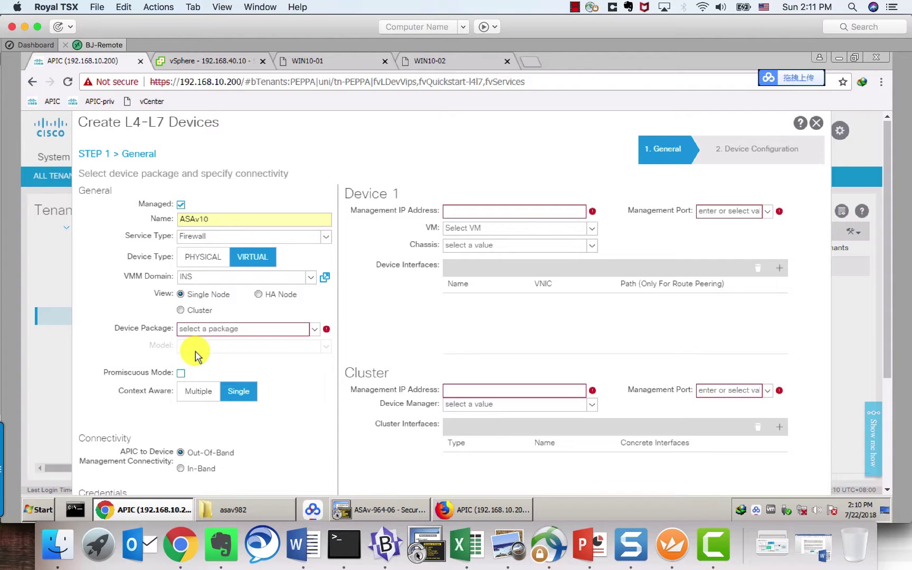
click(302, 332)
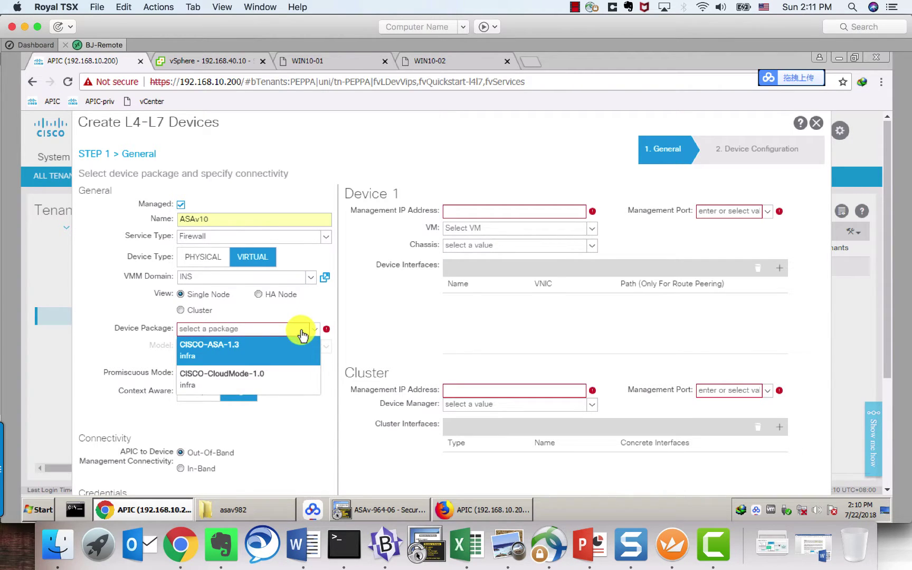
click(258, 346)
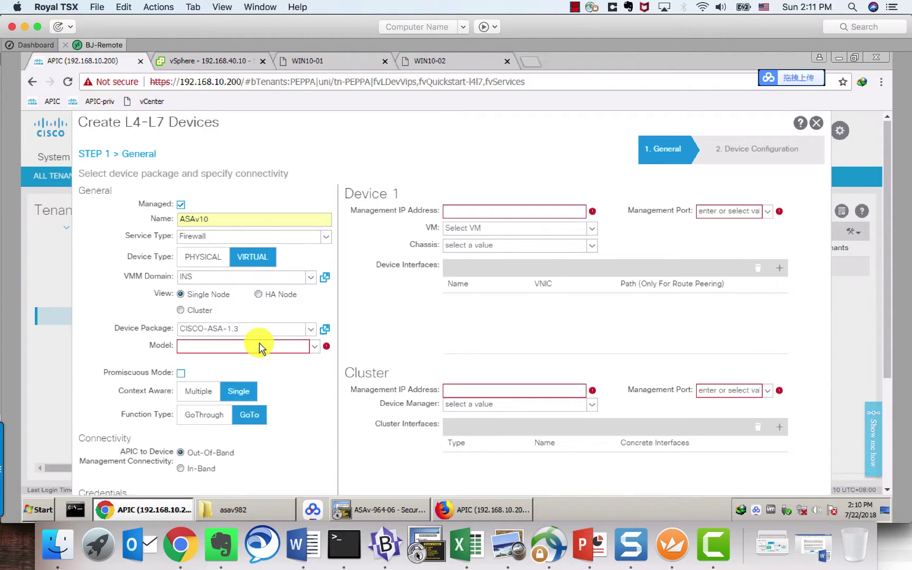
click(313, 348)
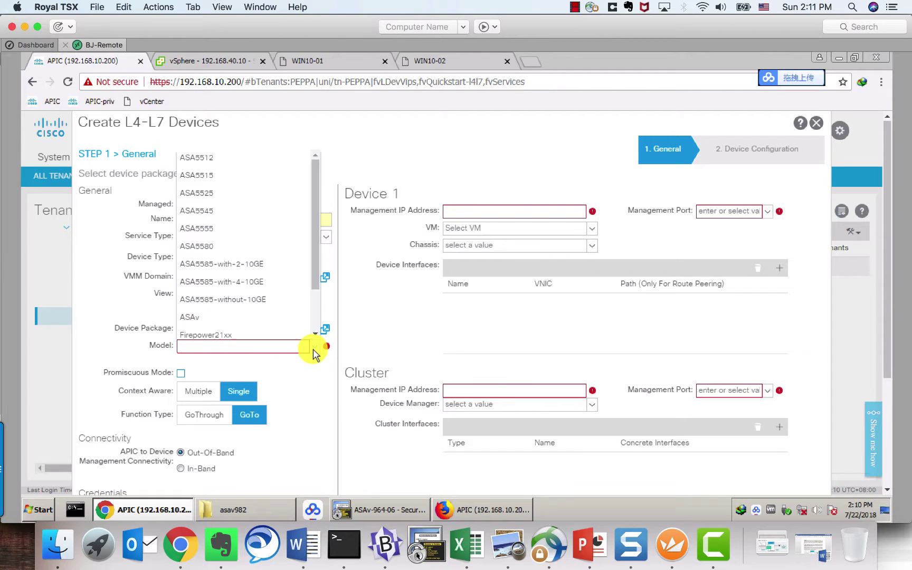
click(194, 318)
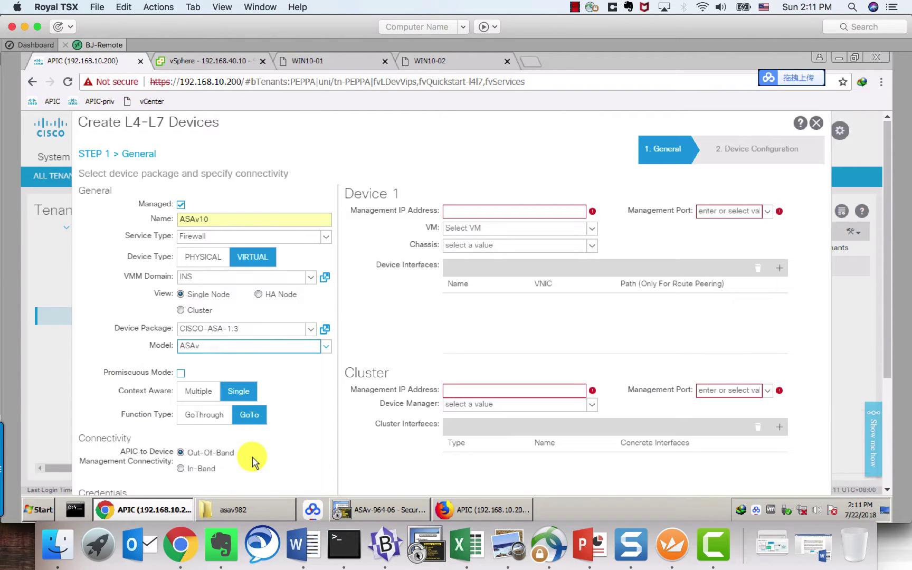
Step: Enter the device's login username and password in Credentials, confirming the password
scroll(251, 462, down, 3)
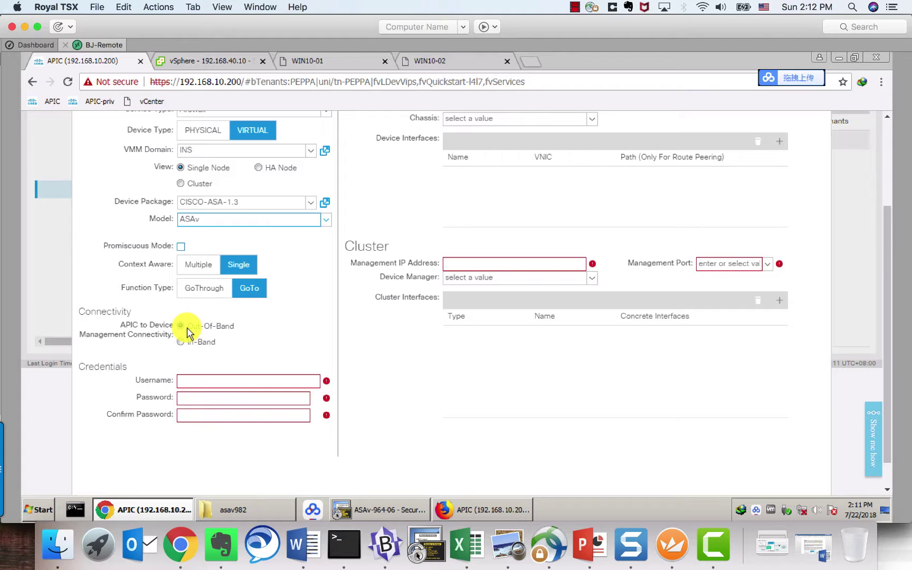
click(236, 379)
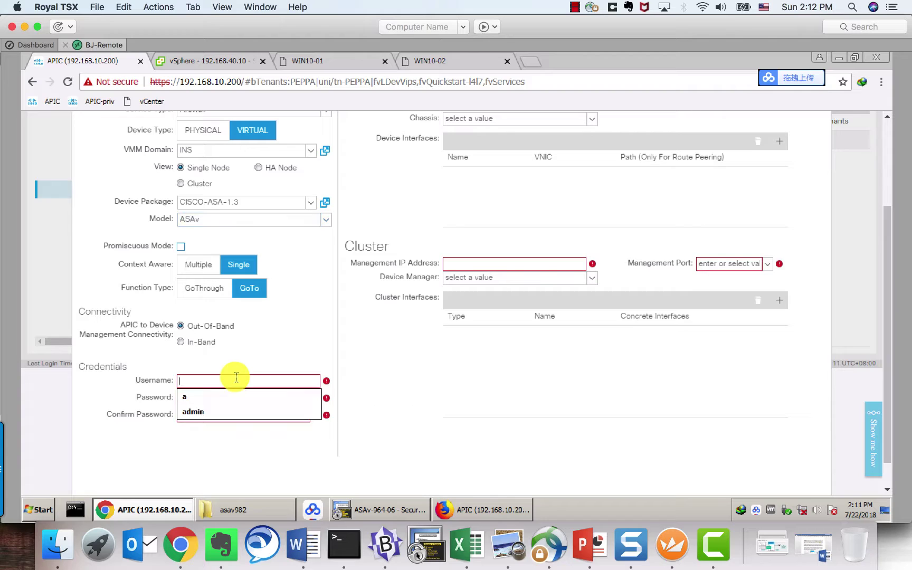
text(admin)
key(Tab)
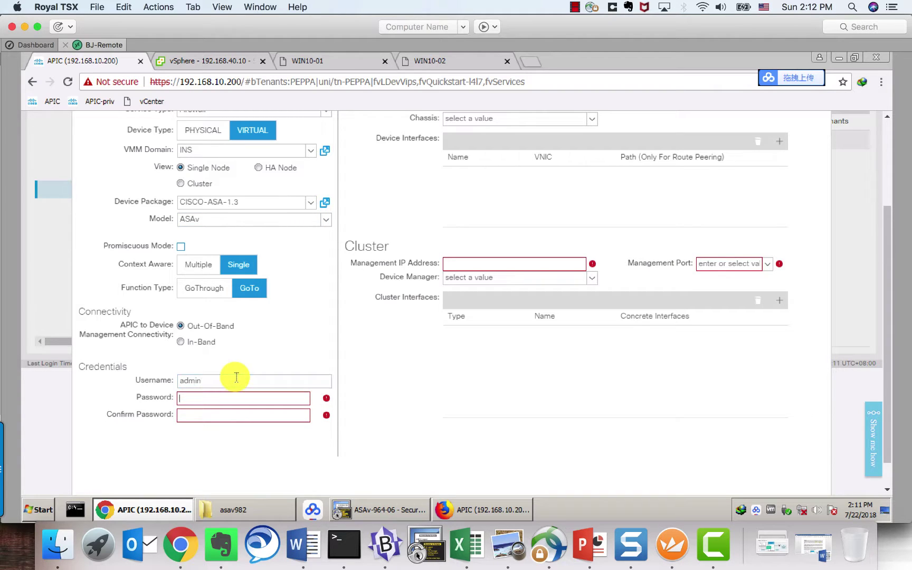
text(••••)
key(Tab)
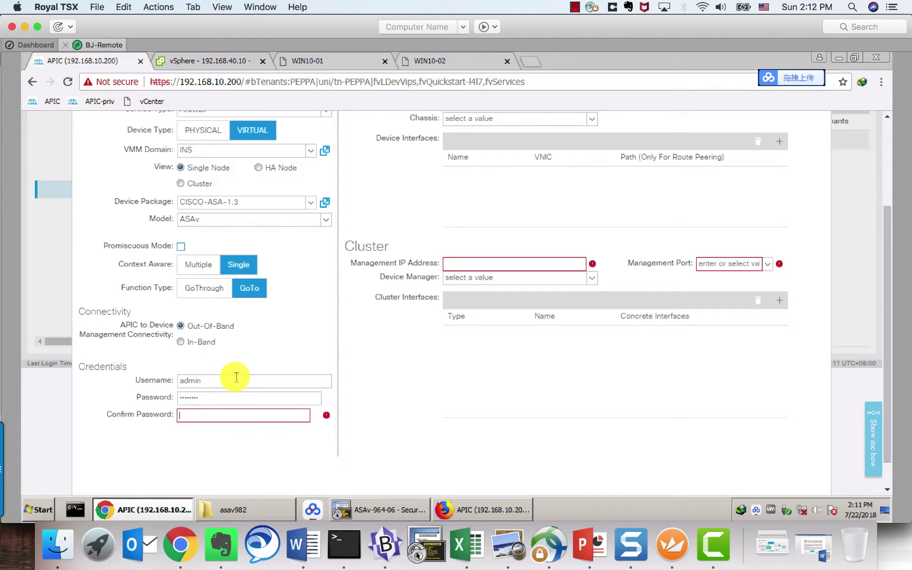
text(•)
scroll(427, 366, up, 3)
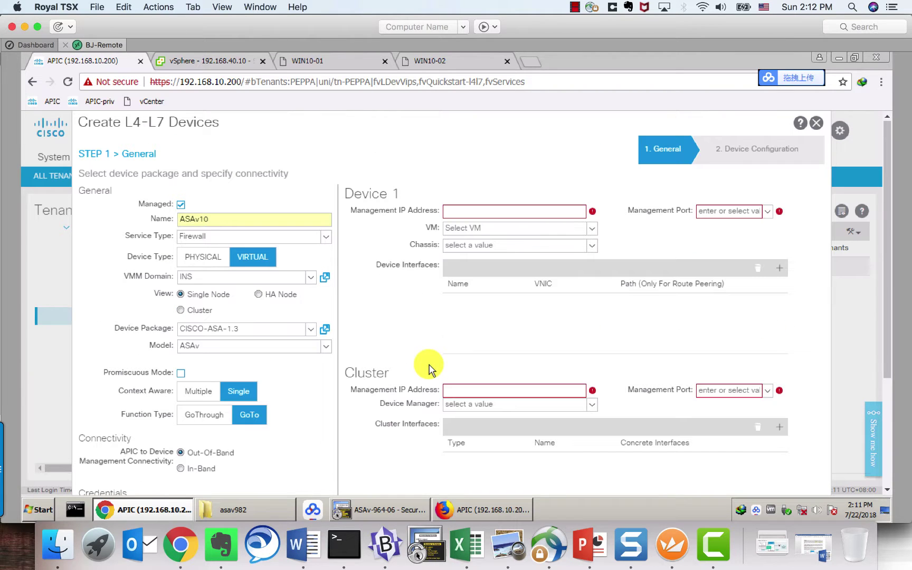
Step: Give Device 1 management IP 192.168.40.40, port https, and VM vcsa65/ASAv-964-06
click(564, 213)
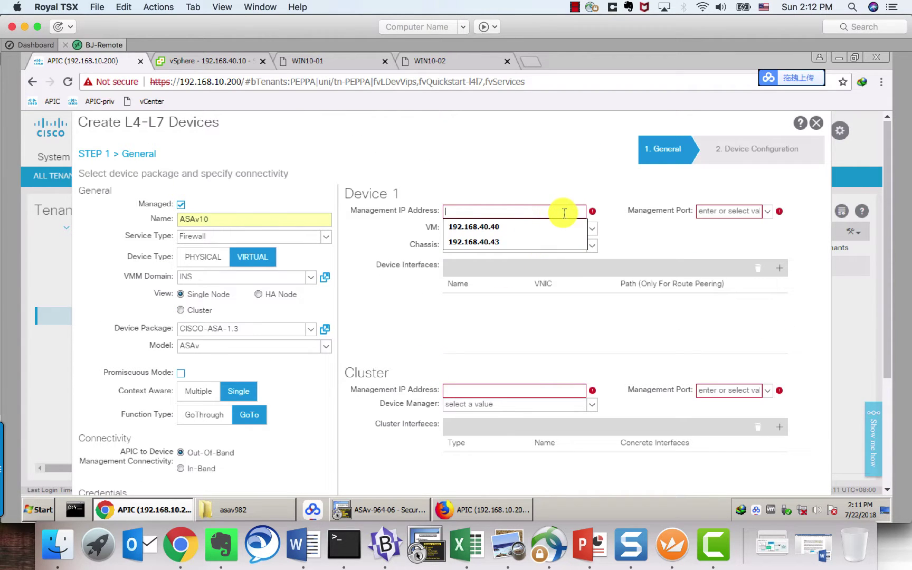
click(523, 227)
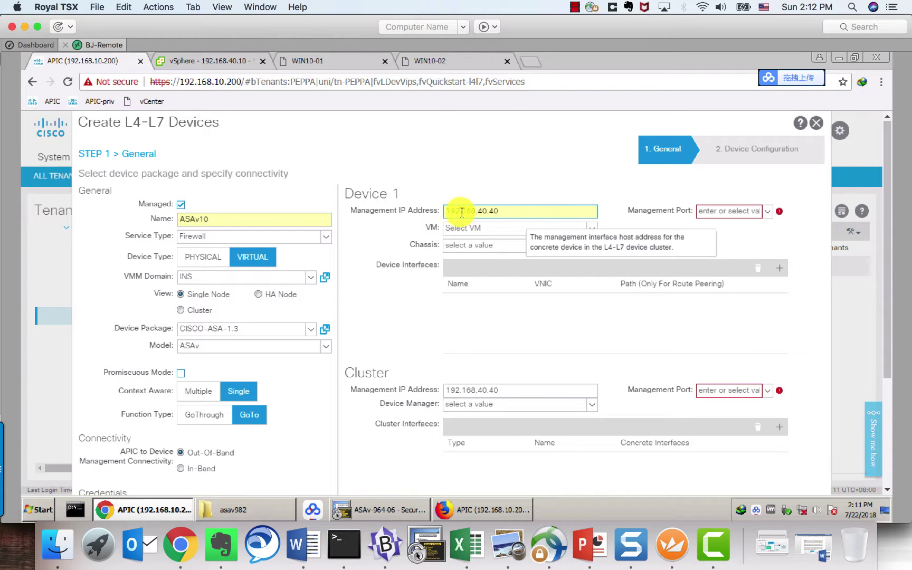
click(760, 212)
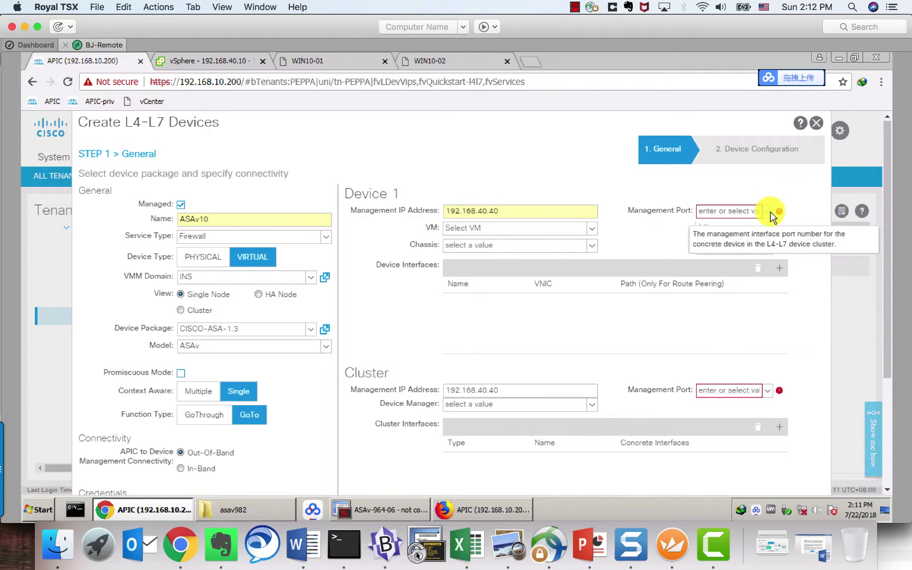
click(713, 248)
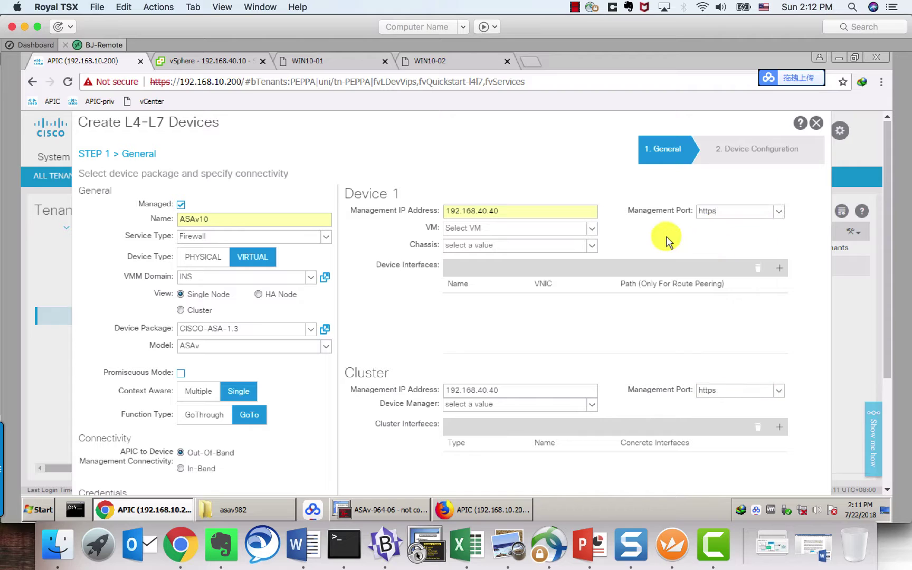
click(592, 229)
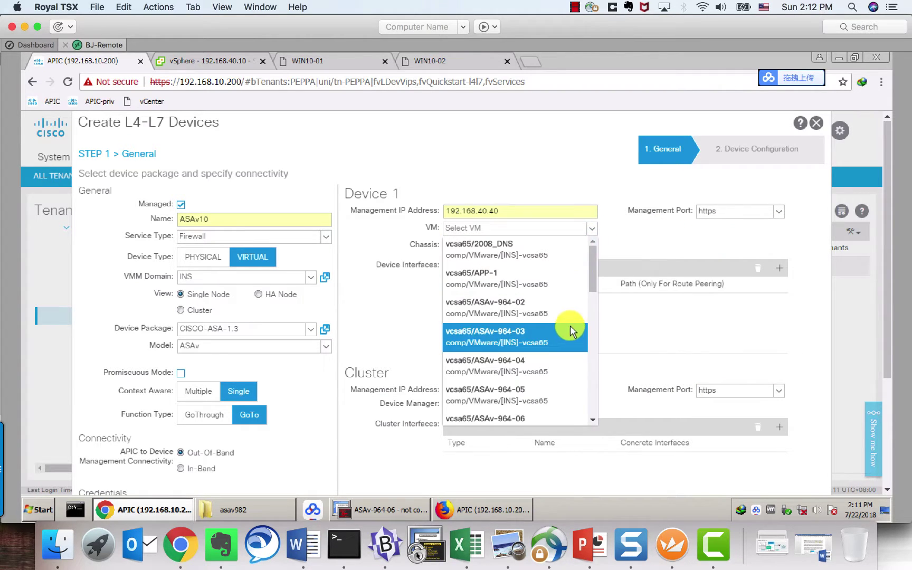
drag(594, 281, 592, 298)
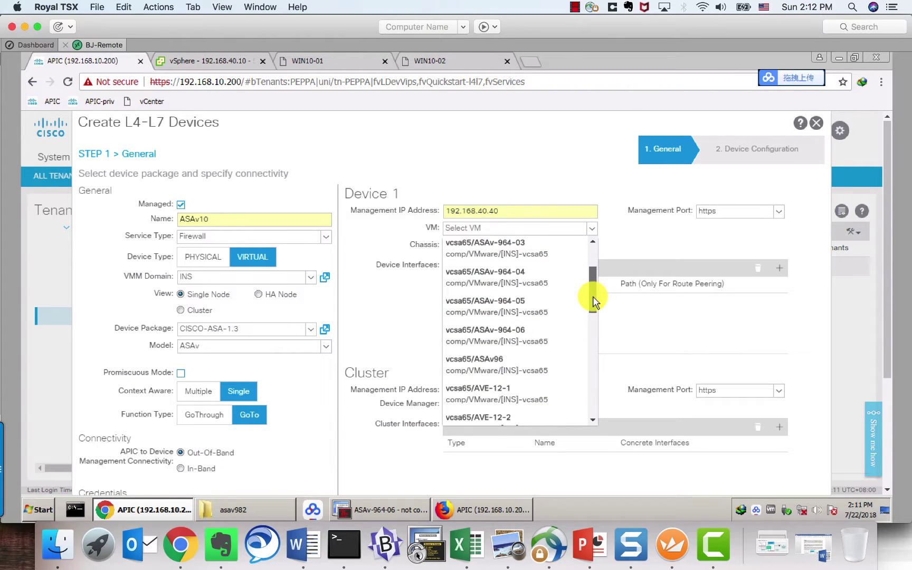
click(520, 337)
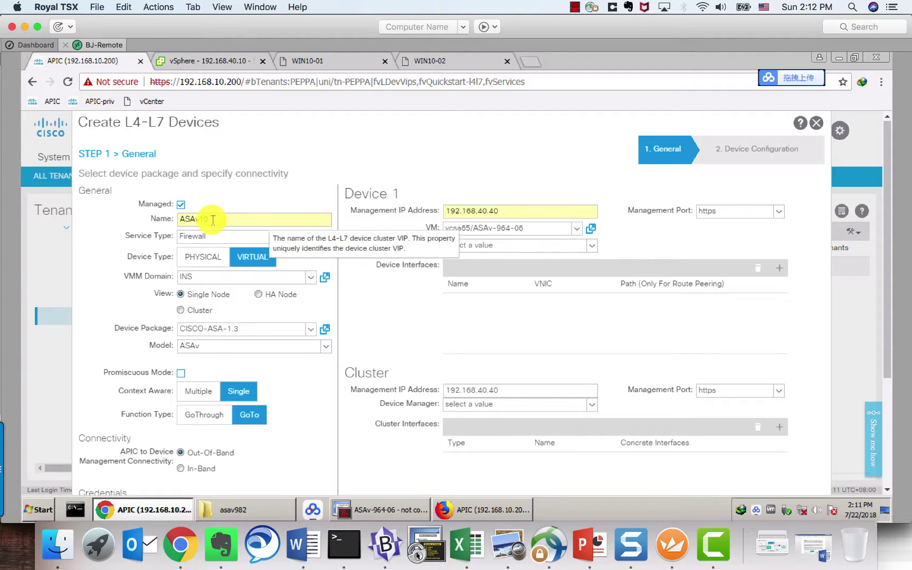
Step: Rename the device from ASAv10 to ASAv6
text(10)
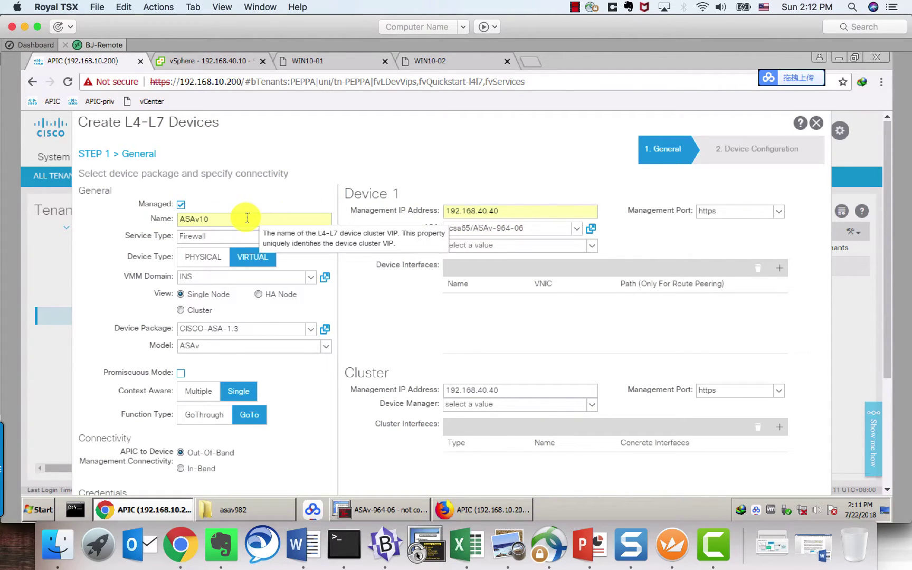
click(247, 218)
key(BackSpace)
key(BackSpace)
text(6)
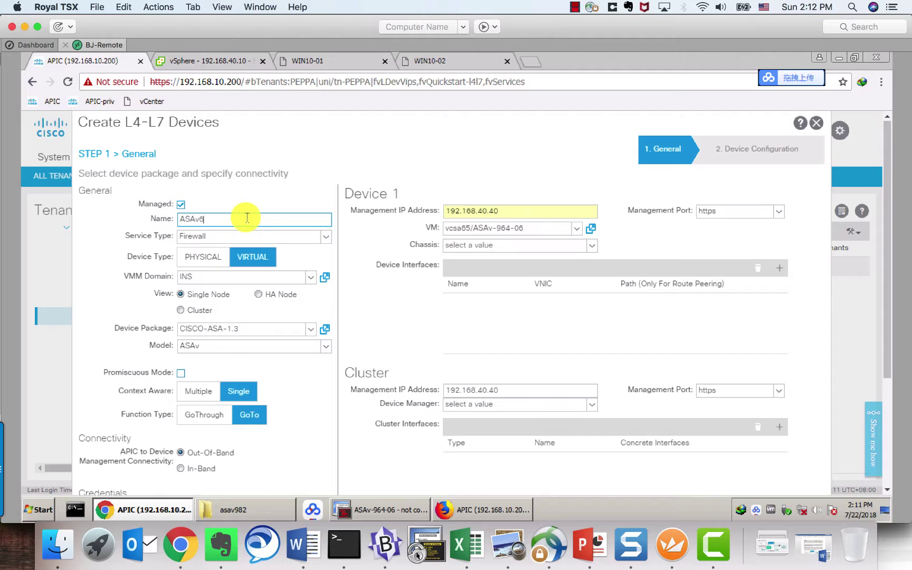
click(270, 209)
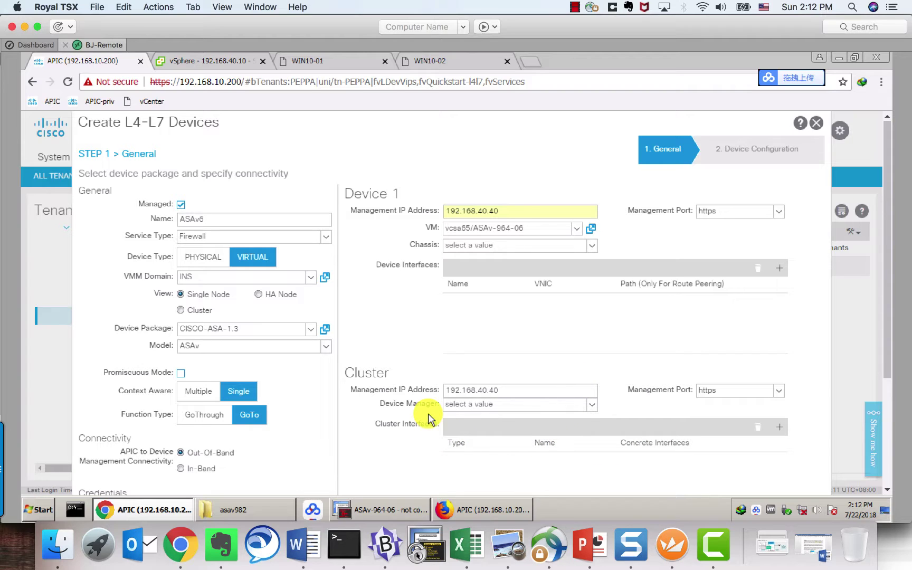
scroll(465, 371, down, 1)
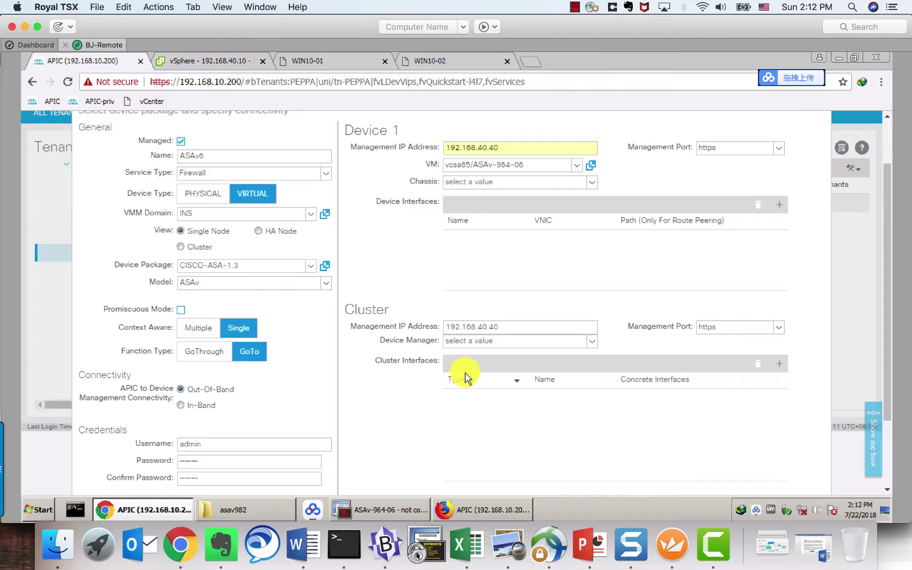
scroll(465, 375, up, 1)
scroll(489, 381, down, 3)
scroll(488, 377, up, 1)
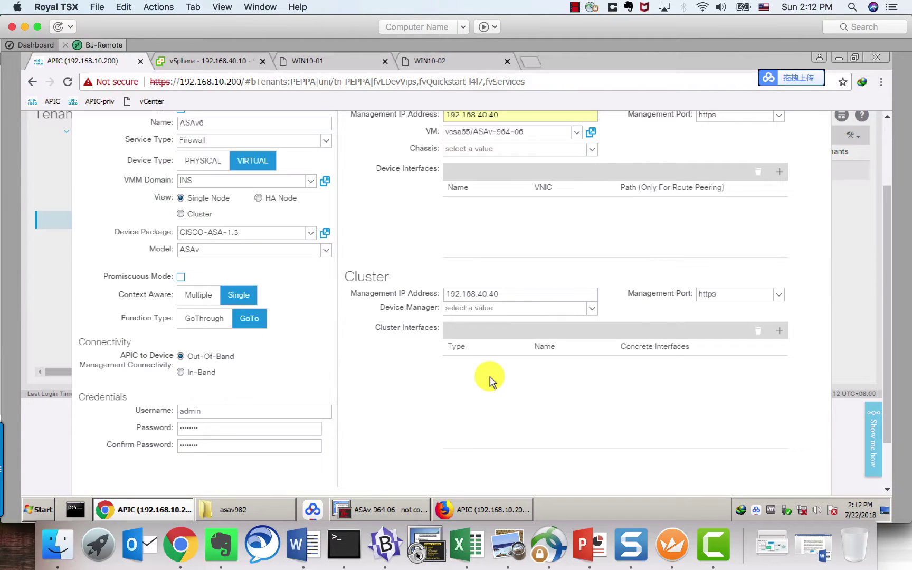
scroll(487, 377, down, 2)
scroll(487, 376, up, 3)
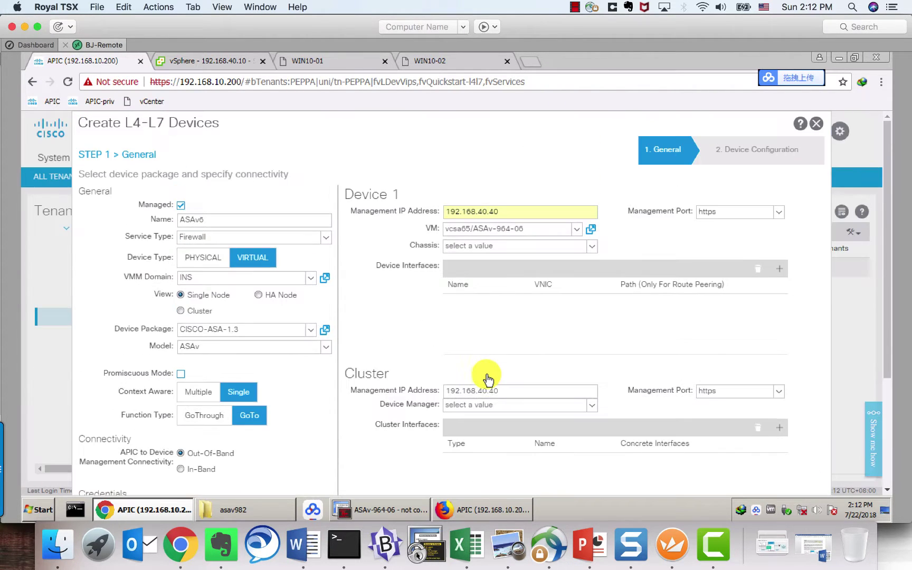
Step: Cancel the new-device wizard and open existing device ASAv06, confirming its state is stable
click(818, 128)
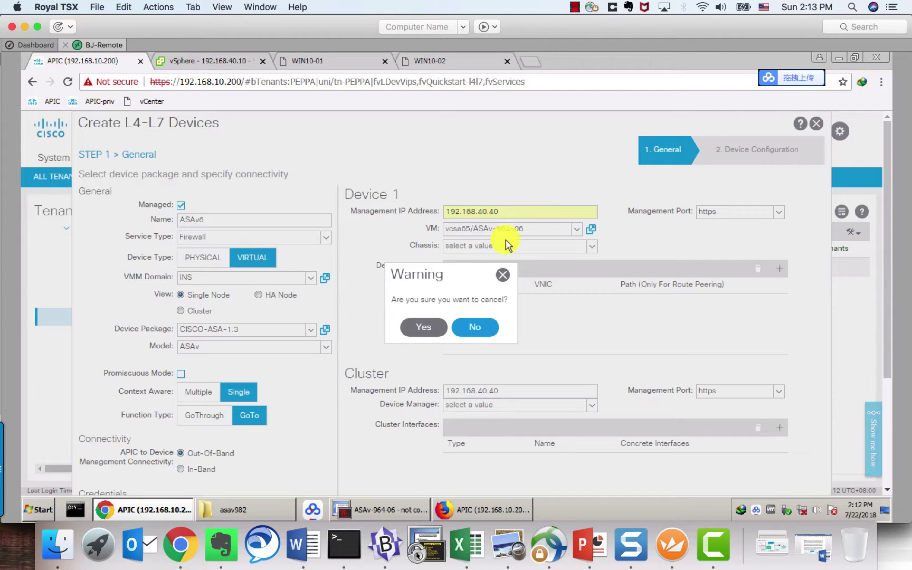
click(424, 326)
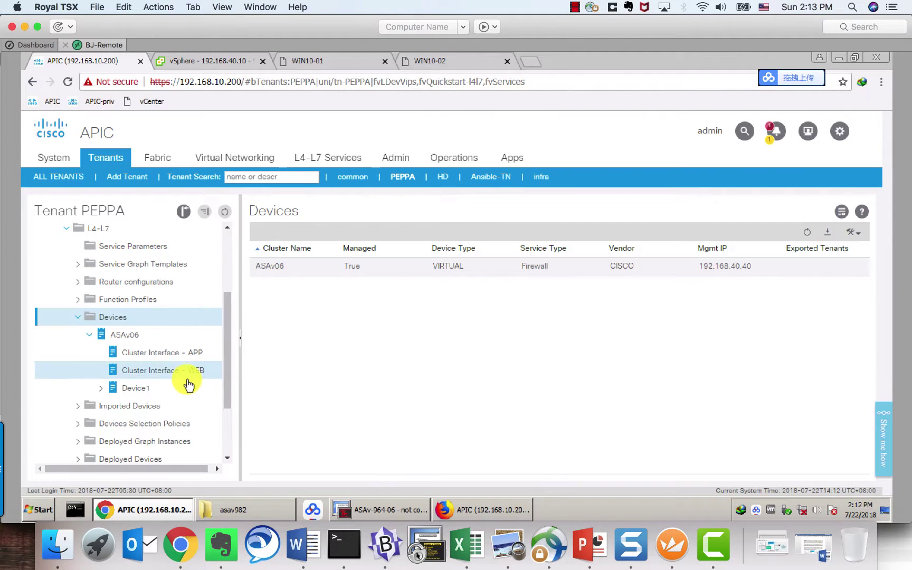
click(129, 337)
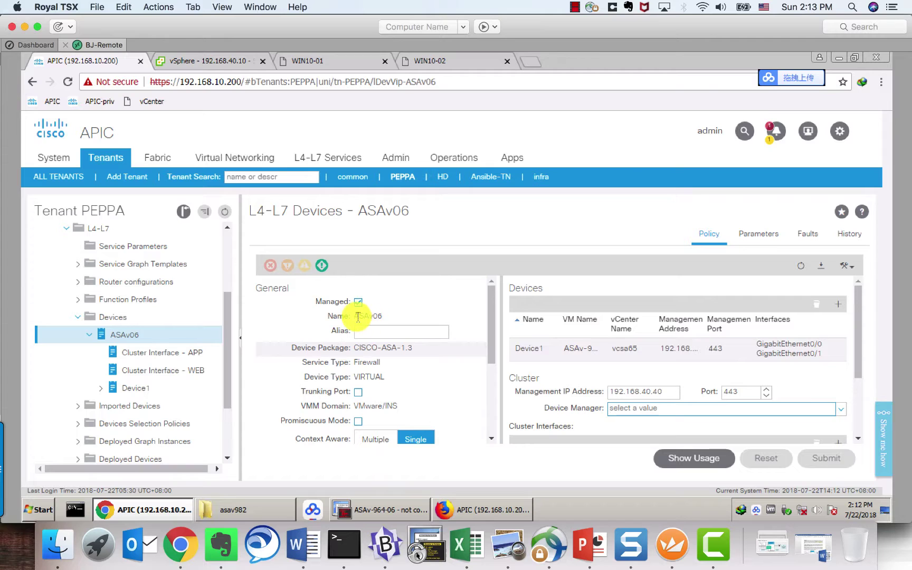
mouse_move(355, 317)
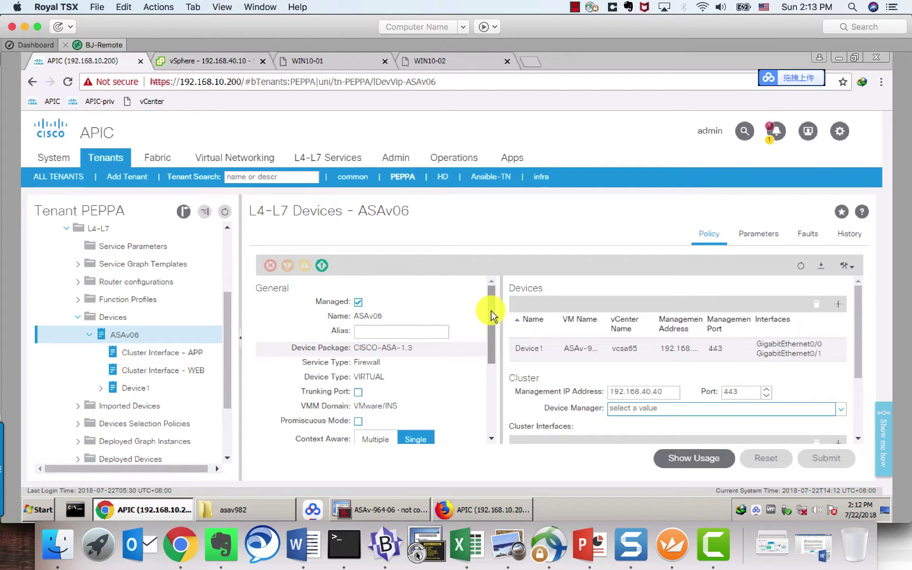
scroll(490, 320, down, 2)
drag(490, 321, 487, 411)
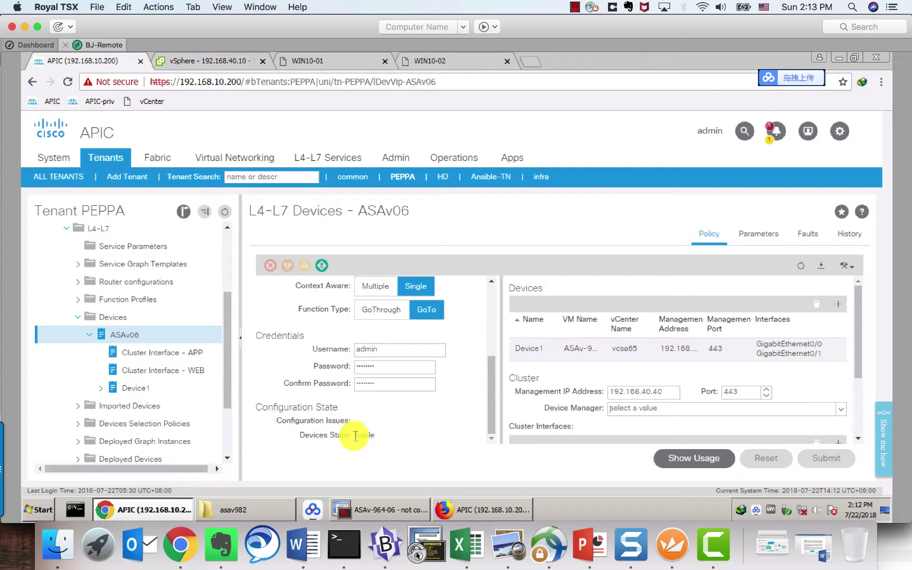
drag(351, 435, 381, 445)
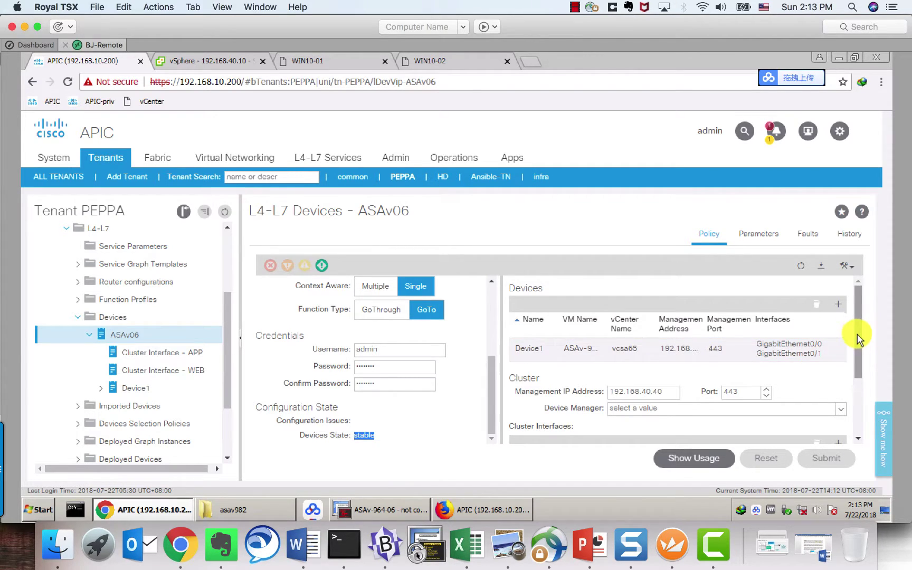
Step: Check ASAv06 cluster interfaces: provider APP on GigabitEthernet0/1, consumer WEB on GigabitEthernet0/0
drag(858, 338, 854, 393)
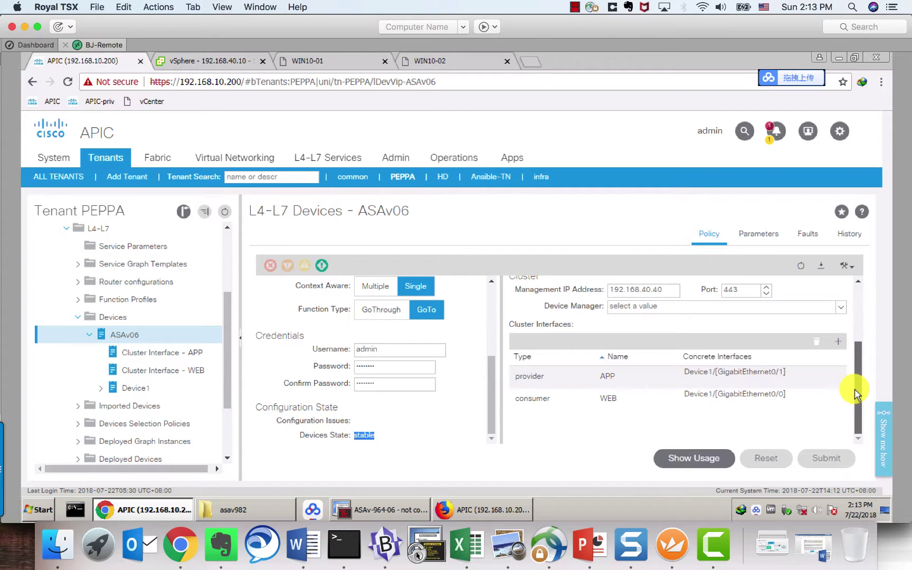
click(544, 385)
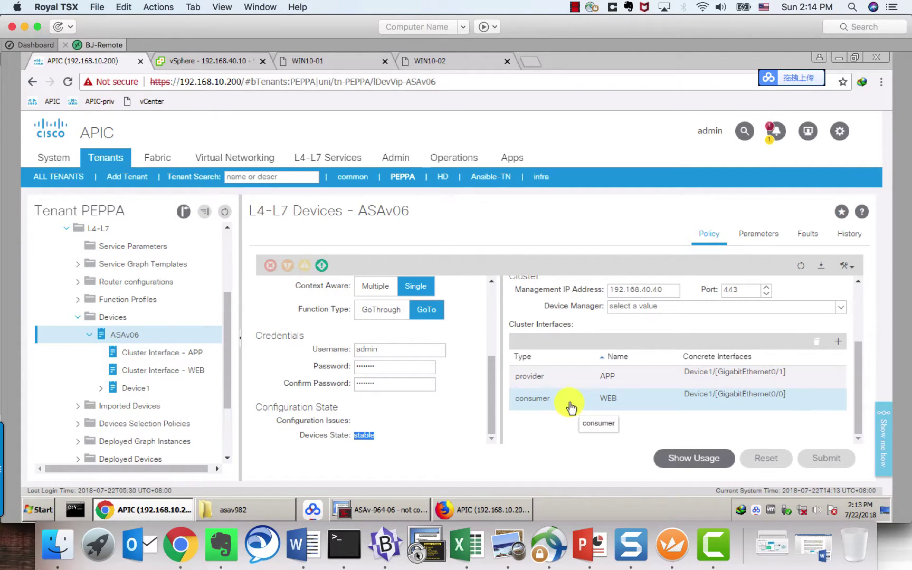
click(614, 376)
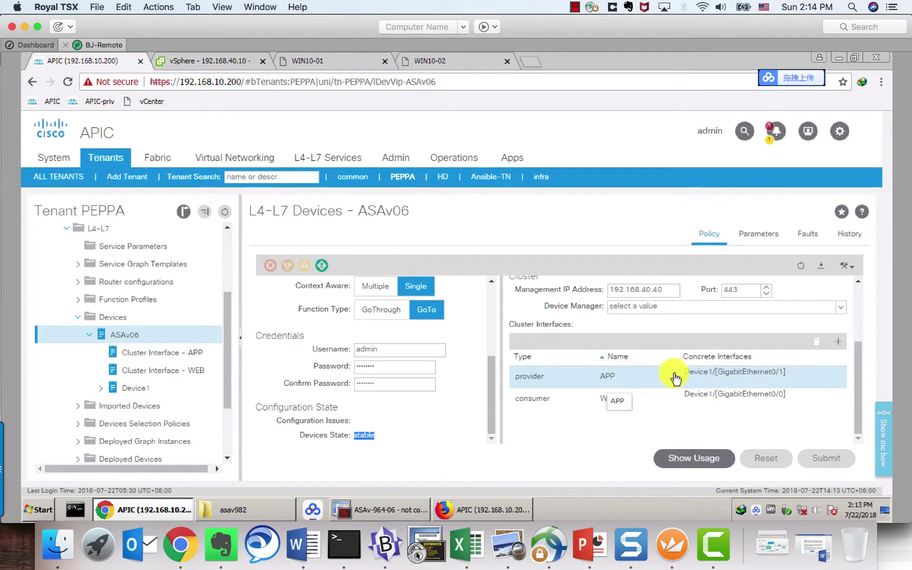
click(696, 404)
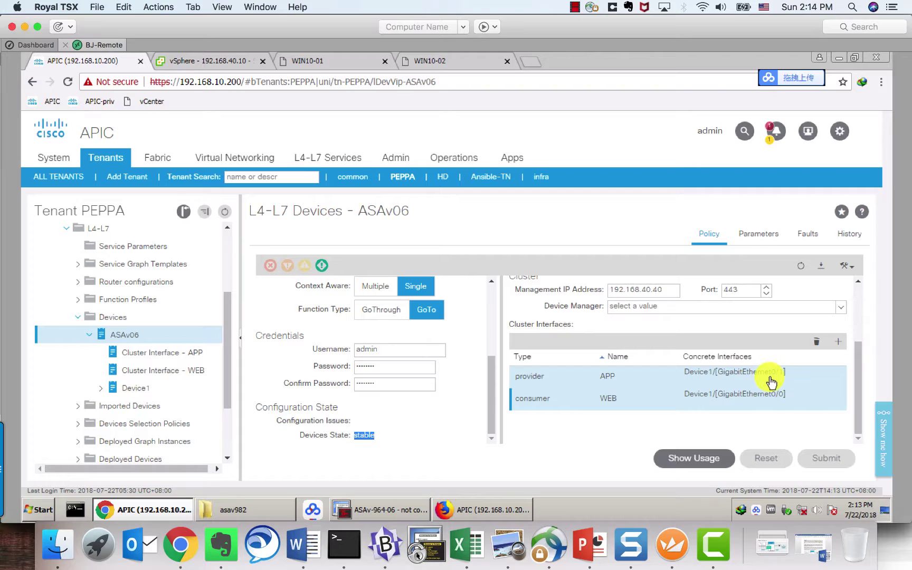
Step: Reconnect to ASAv-964-06 in SecureCRT and enter privileged mode with ena
click(378, 510)
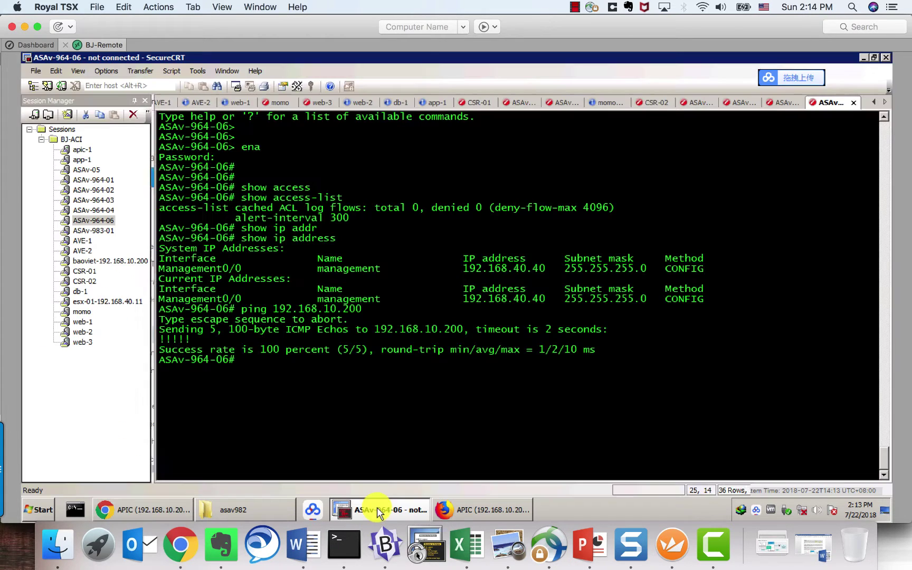
key(Return)
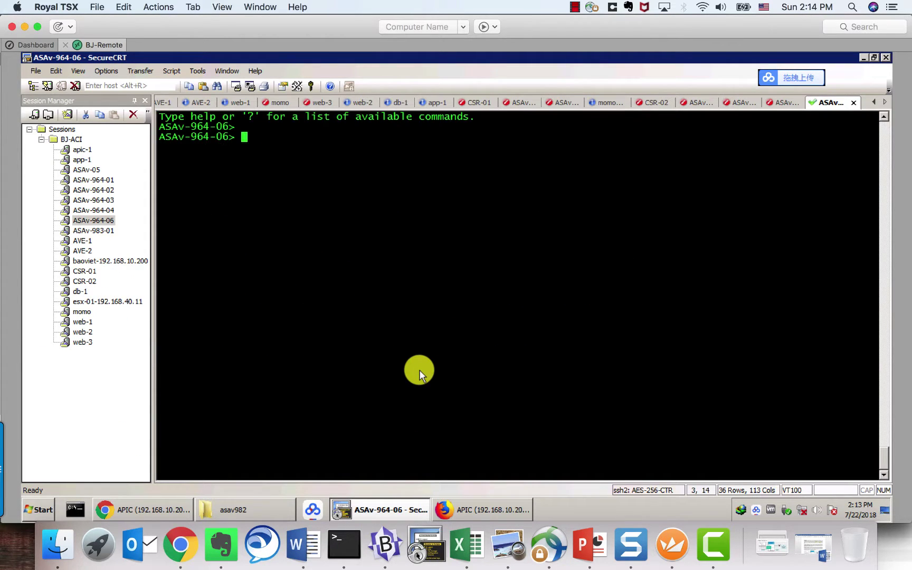
key(Return)
key(Return)
key(Return)
key(Return)
text(ena)
key(Return)
key(Return)
key(Return)
key(Return)
Step: Show the gi0/0 and gi0/1 running configs, both shut down without IPs
text(sh run int gi0)
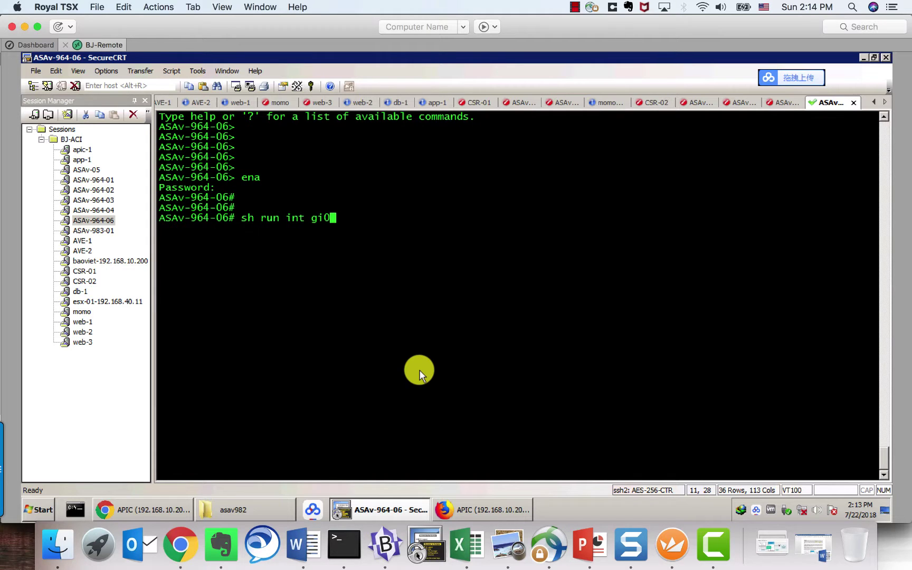
text(/0)
key(Return)
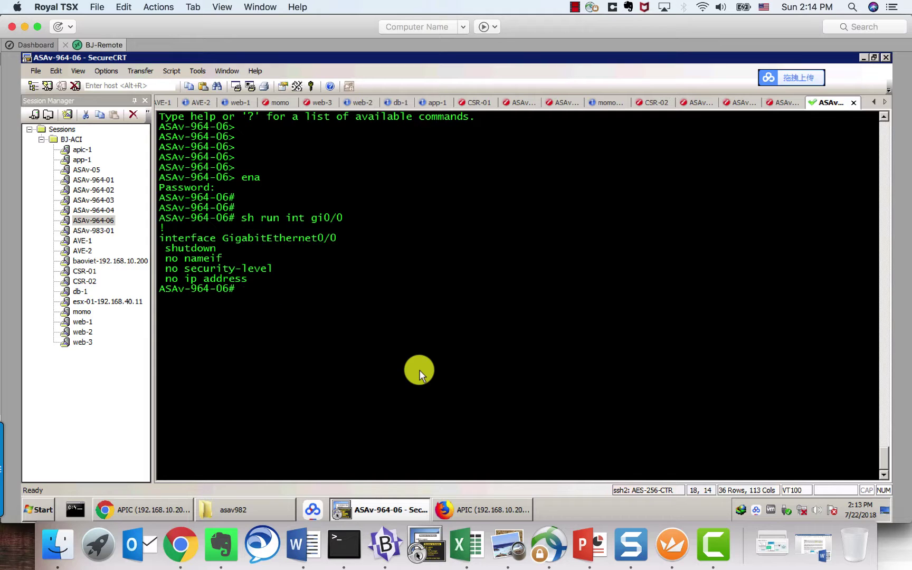
key(Up)
text(1)
key(Return)
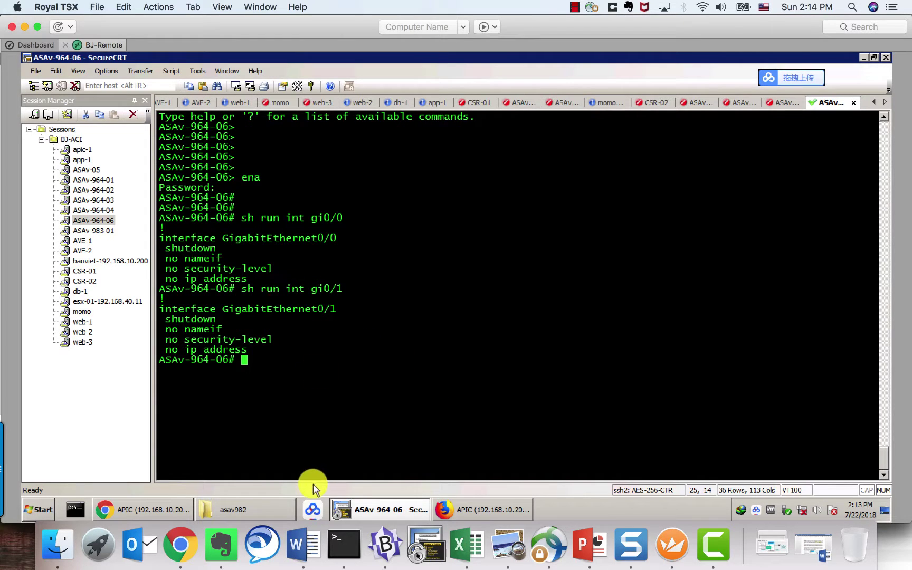
click(158, 509)
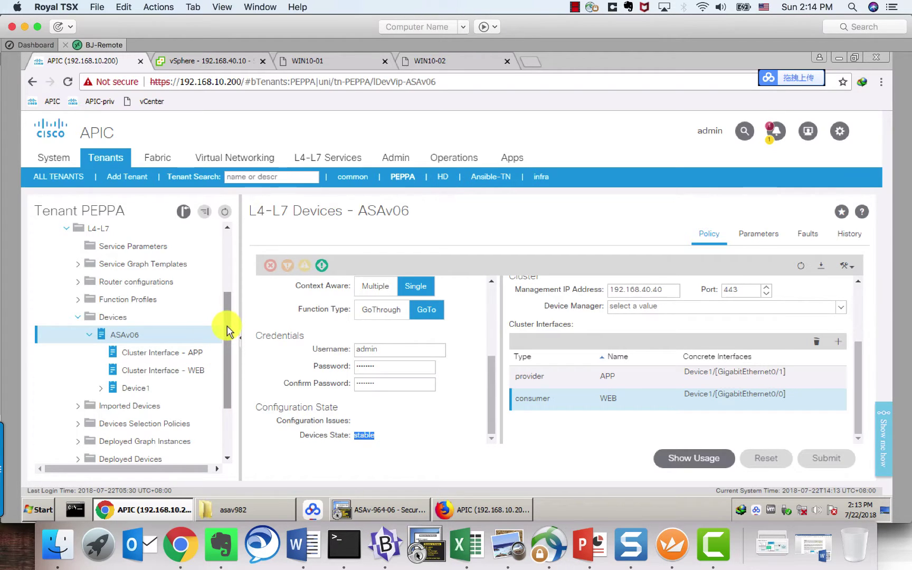
Step: Collapse Devices and list Function Profiles, where INTRANET holds WEB_APP_ASA10 and WEB_APP_SPACE
click(89, 336)
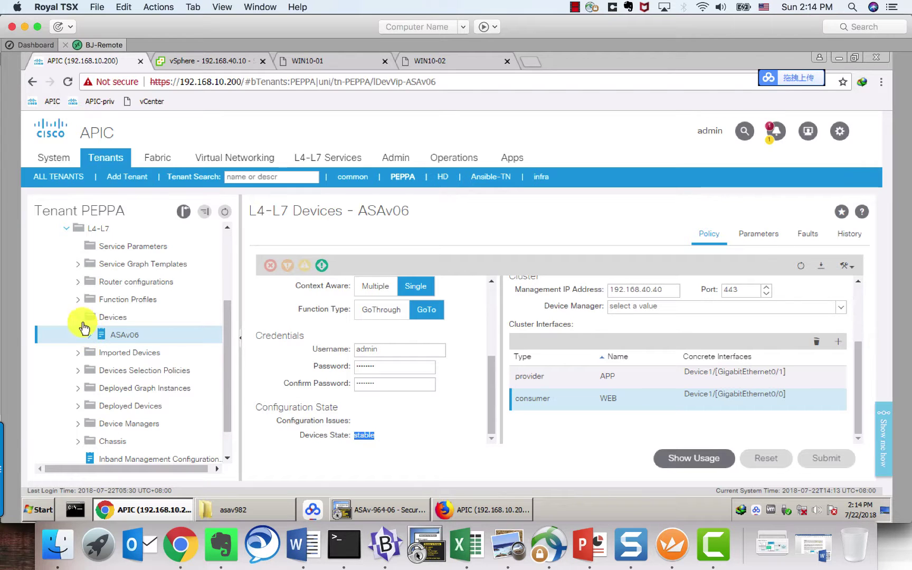
click(77, 317)
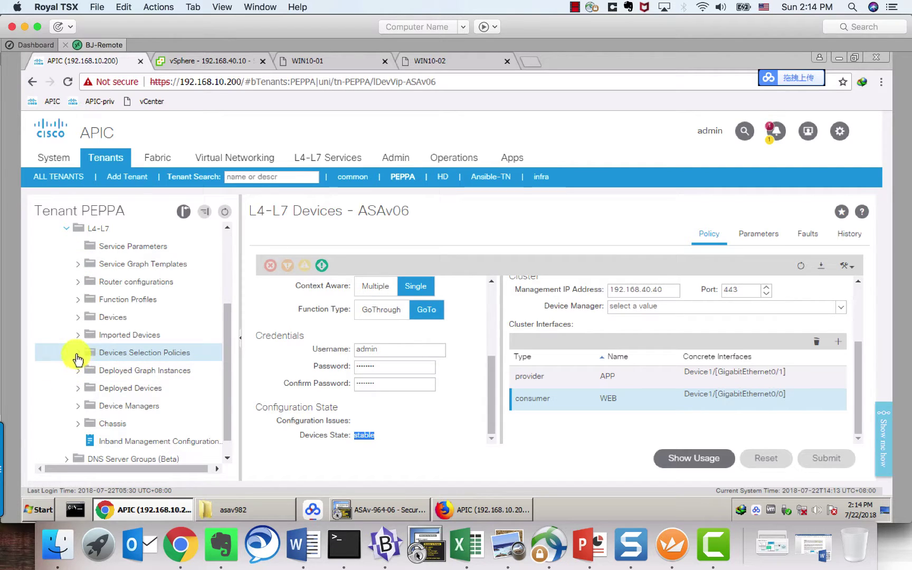
click(77, 299)
click(88, 317)
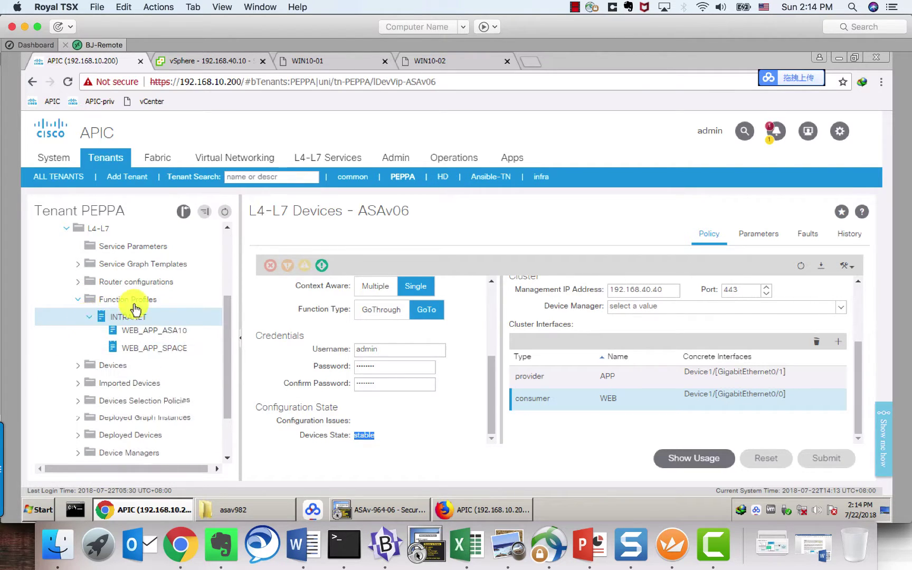
click(144, 301)
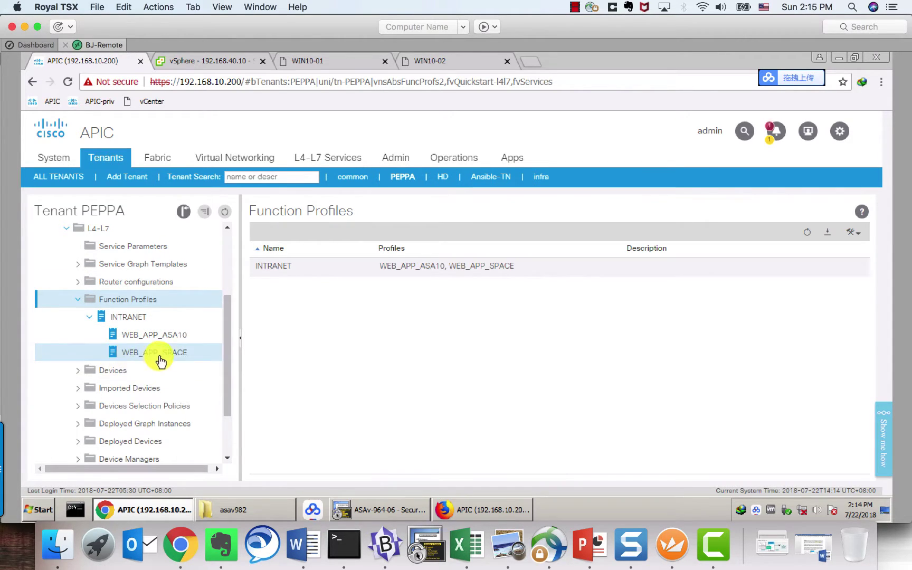
Step: Open WEB_APP_SPACE interface parameters and reveal the external WEB IP 192.168.4.254/24
click(131, 358)
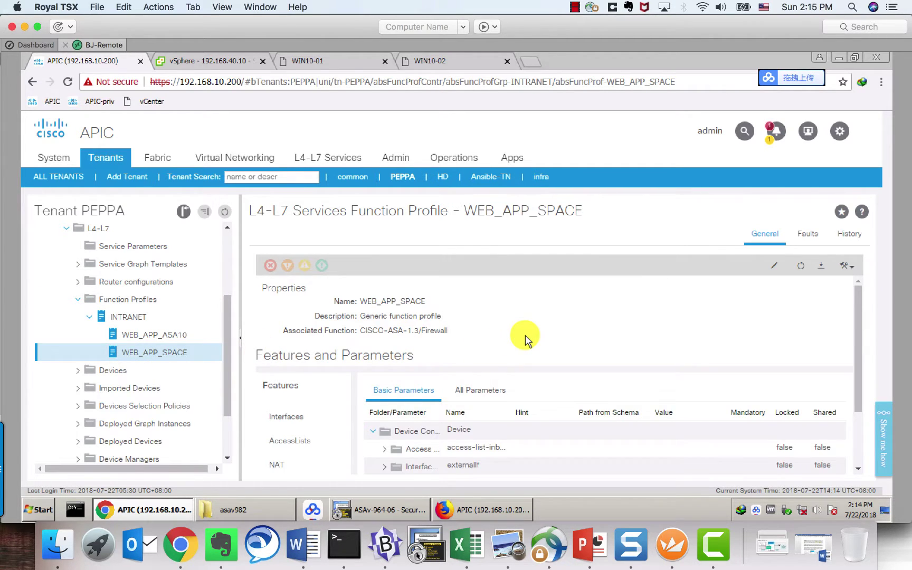
scroll(525, 336, down, 3)
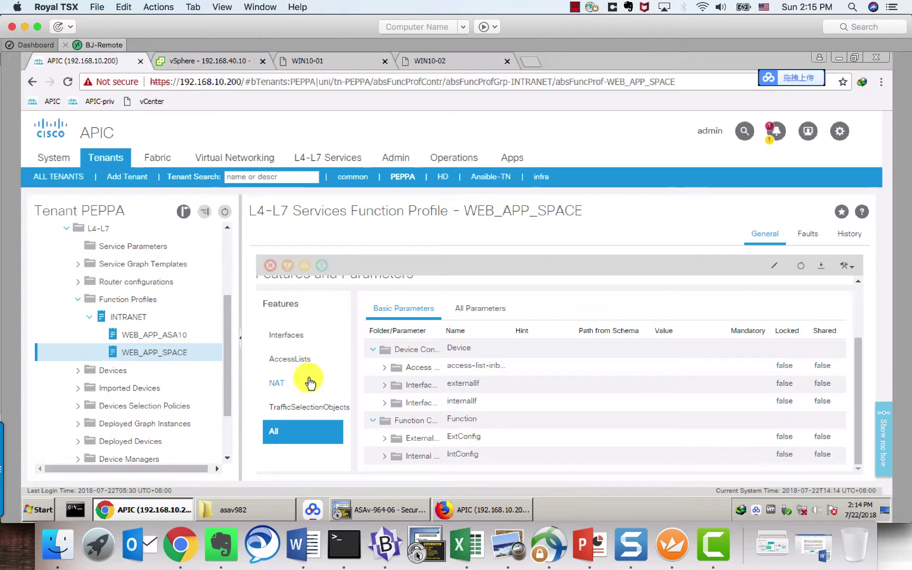
click(291, 336)
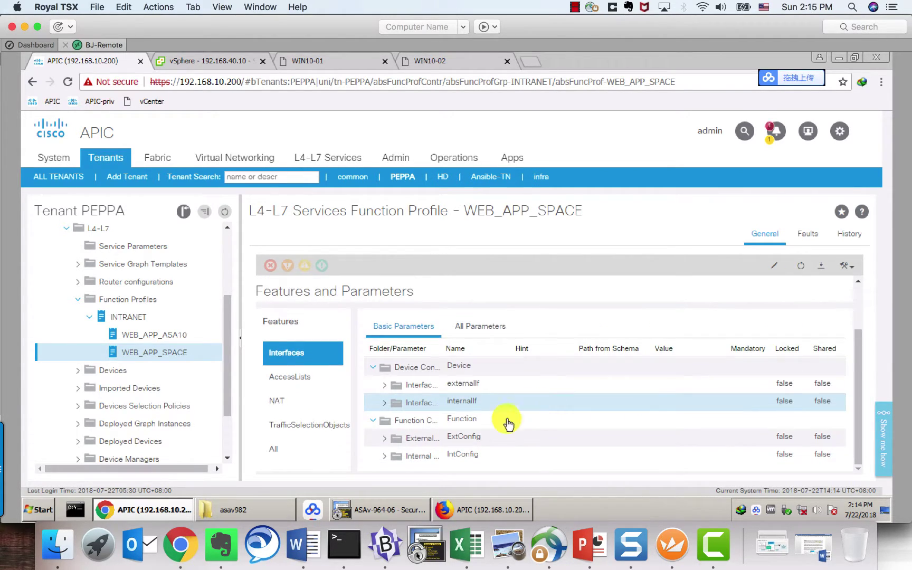
click(384, 385)
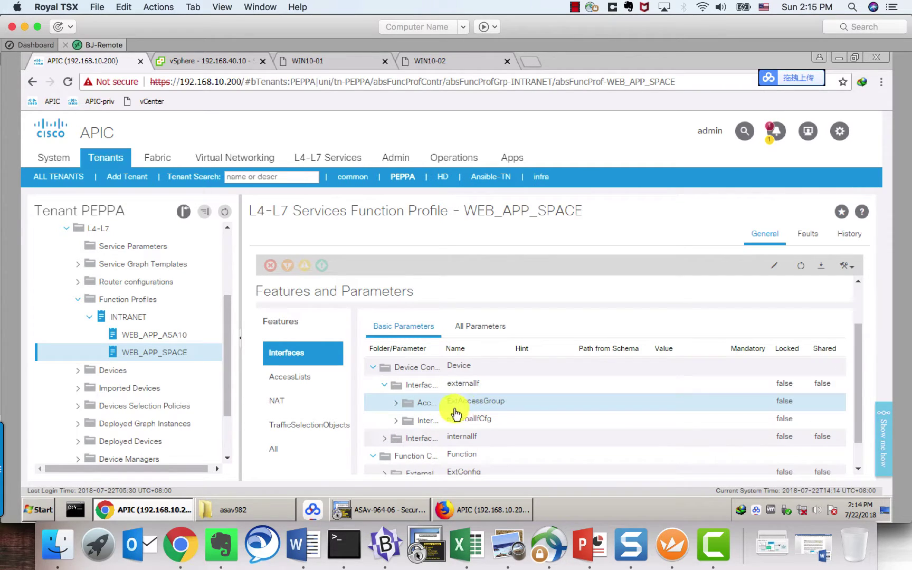
click(394, 422)
scroll(397, 426, down, 3)
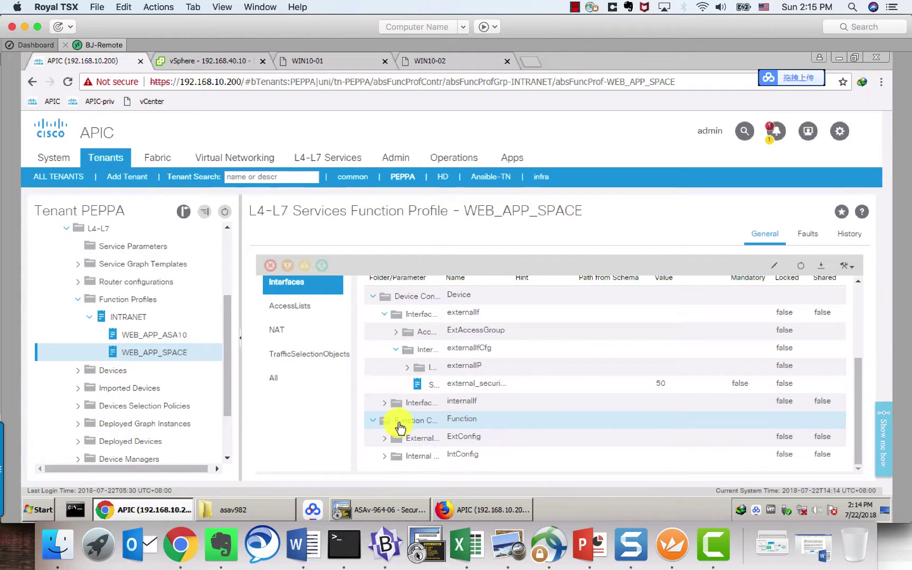
click(407, 369)
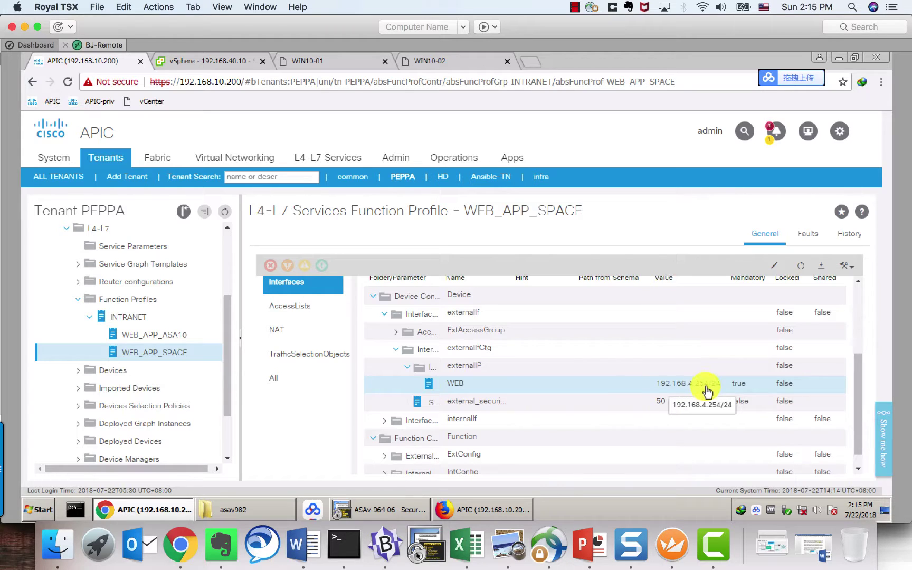
Step: Expand the internal APP interface settings, showing 192.168.5.254/24
click(395, 350)
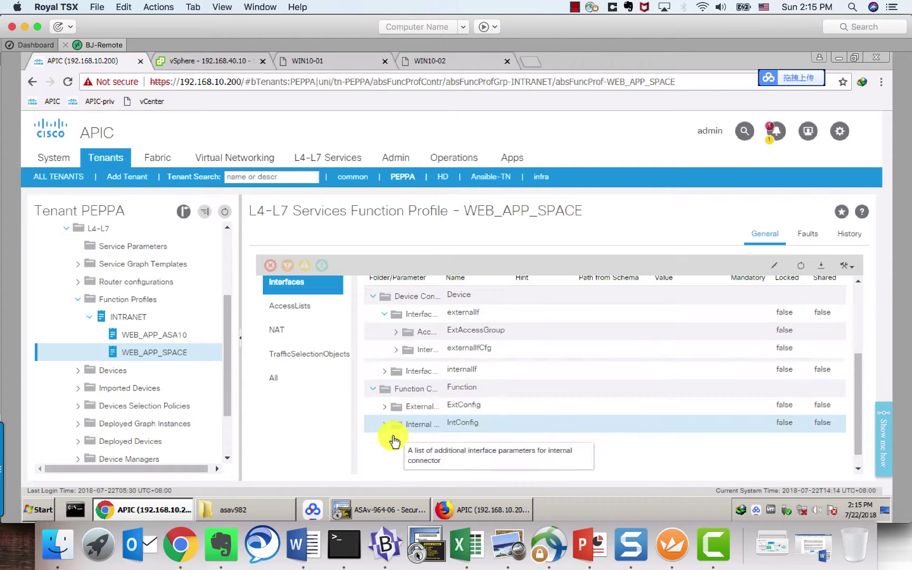
scroll(393, 438, up, 2)
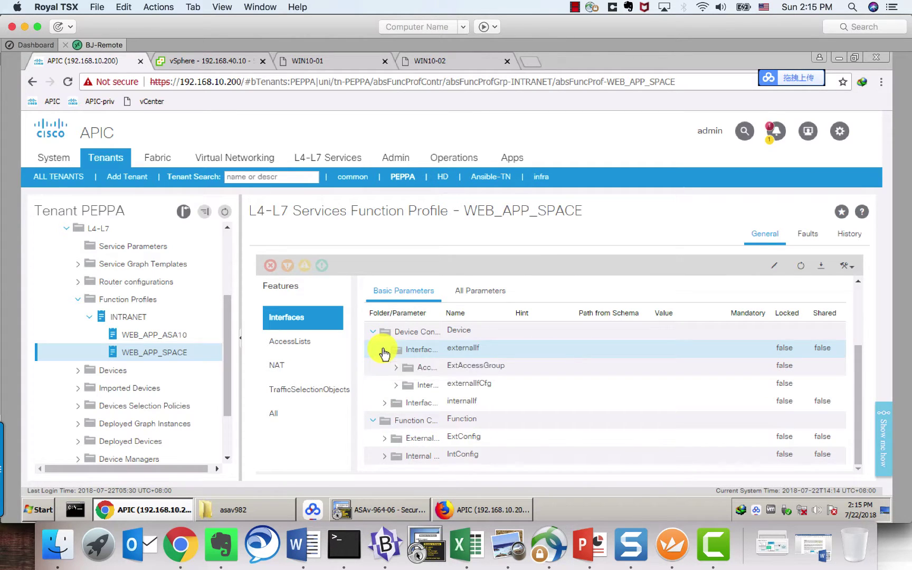
click(384, 350)
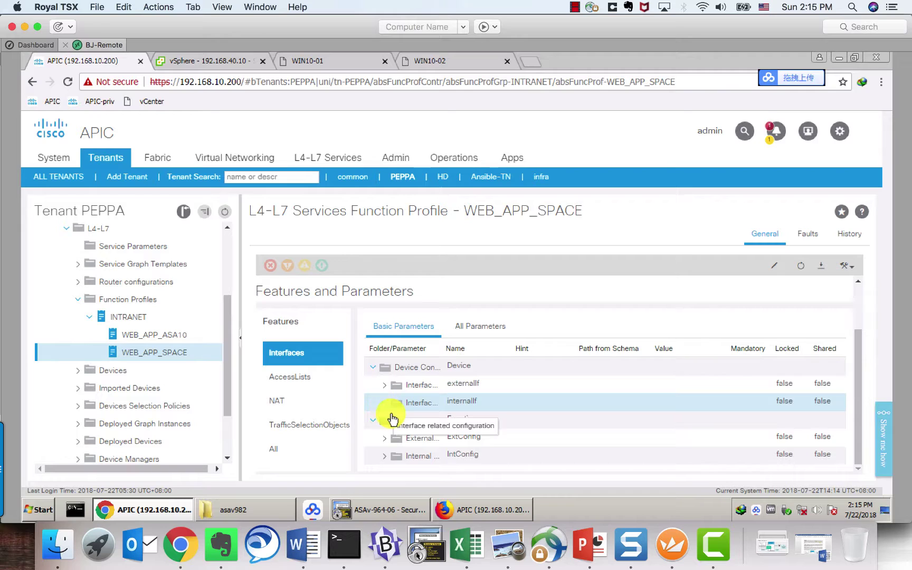
click(391, 409)
click(395, 403)
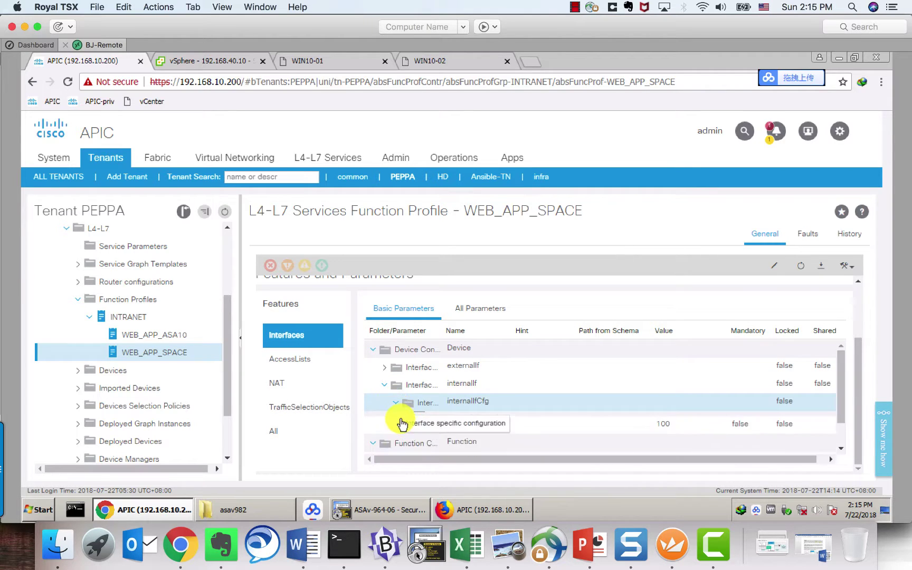
scroll(414, 447, down, 1)
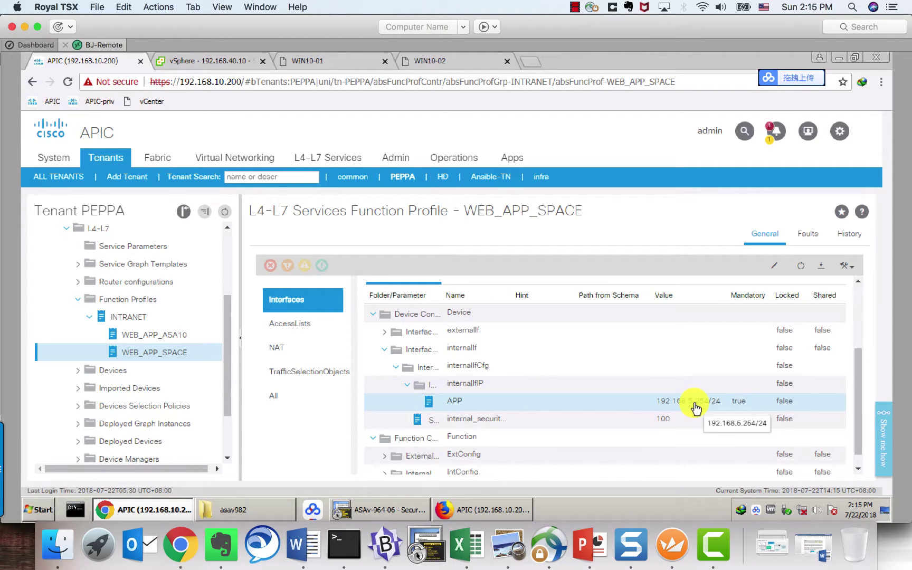
click(307, 322)
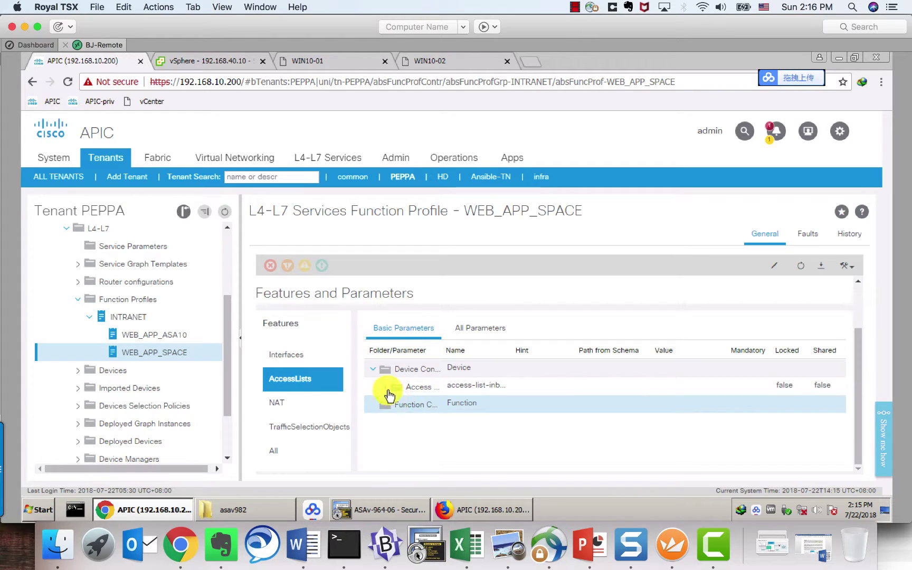
Step: Expand the inbound access list's permit-all entry: action permit, order 10
click(384, 389)
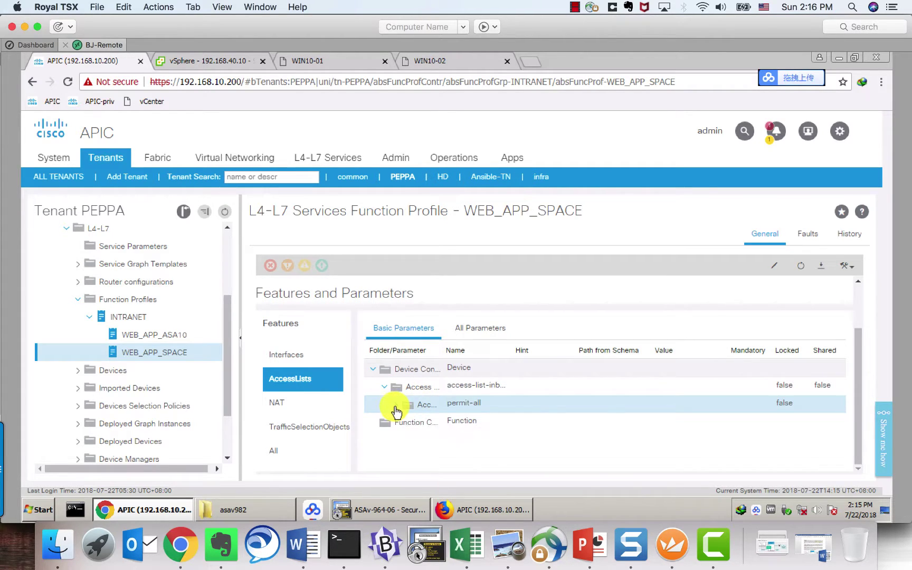
click(395, 404)
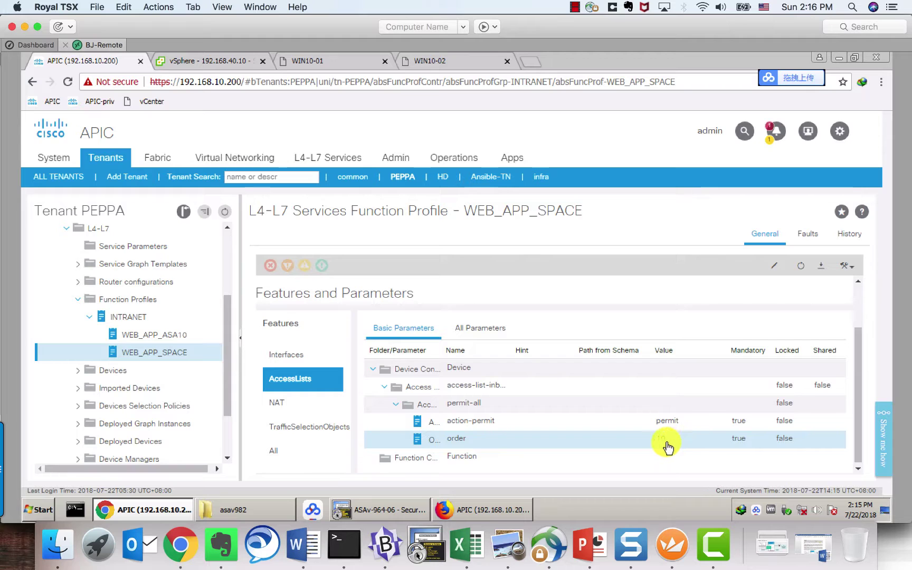
scroll(287, 438, down, 1)
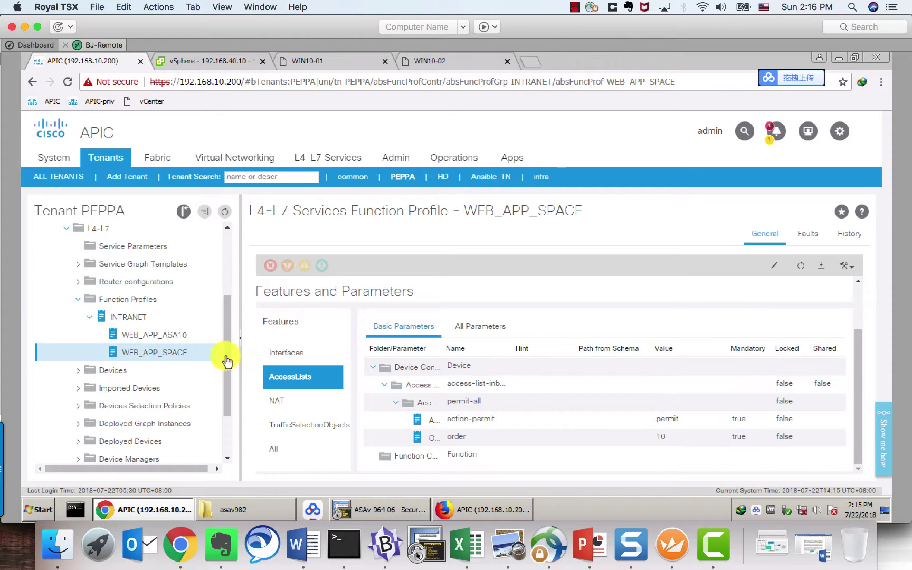
Step: Start a new L4-L7 service graph template named test
click(78, 300)
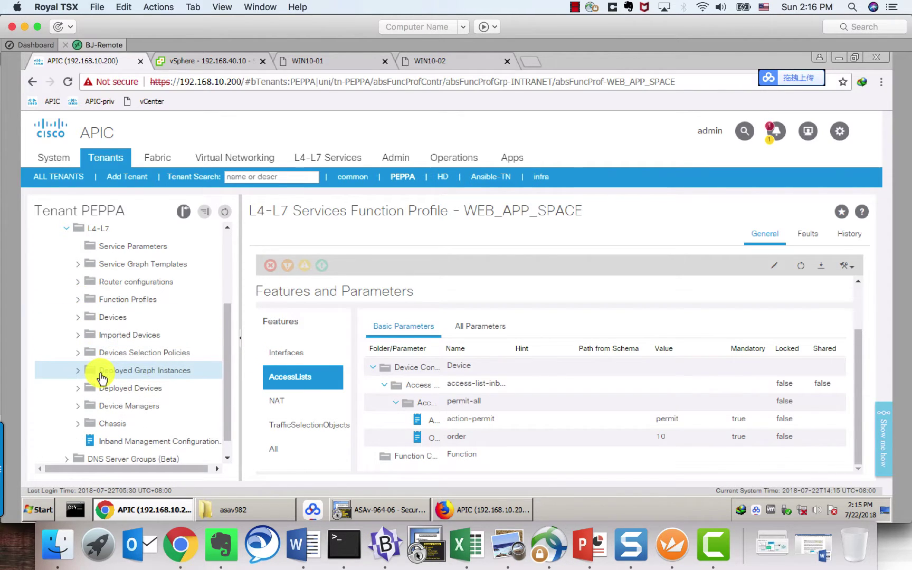
click(78, 265)
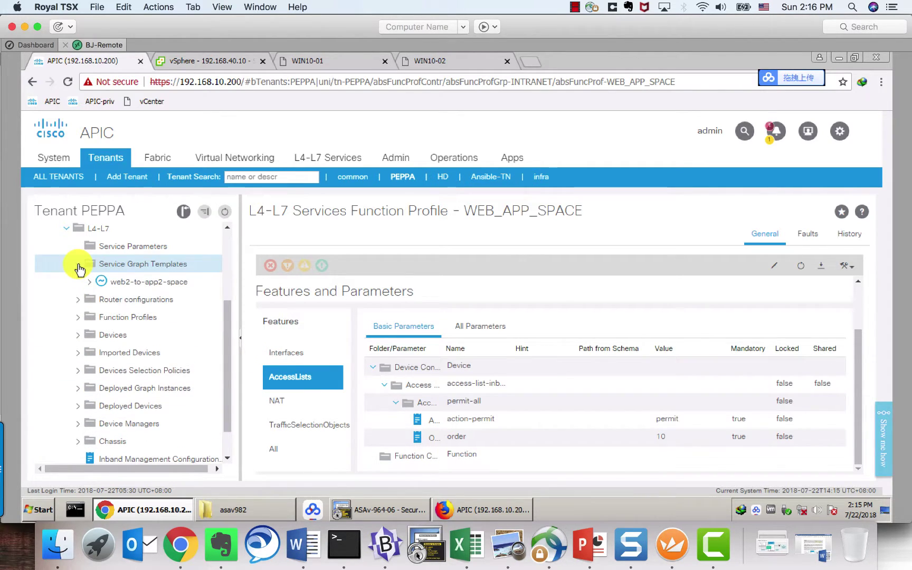
click(89, 284)
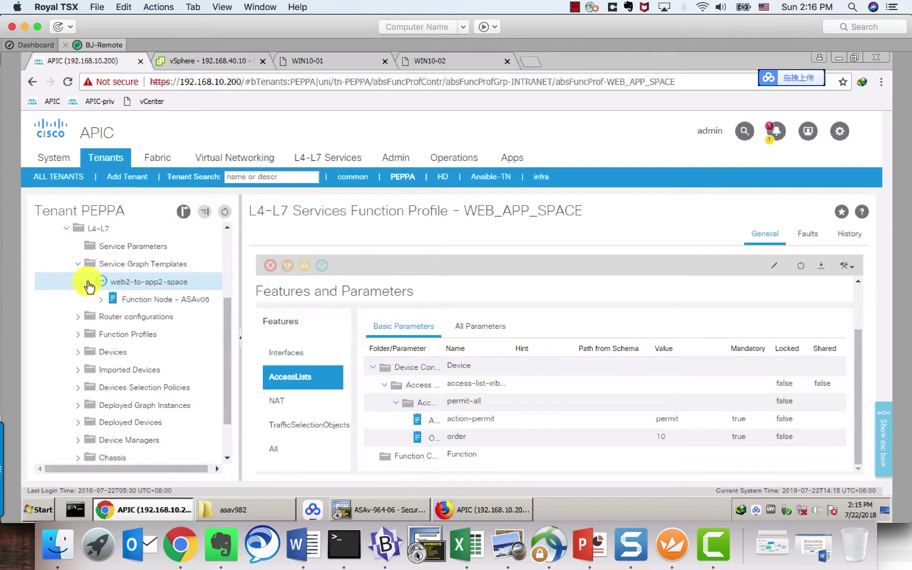
click(147, 264)
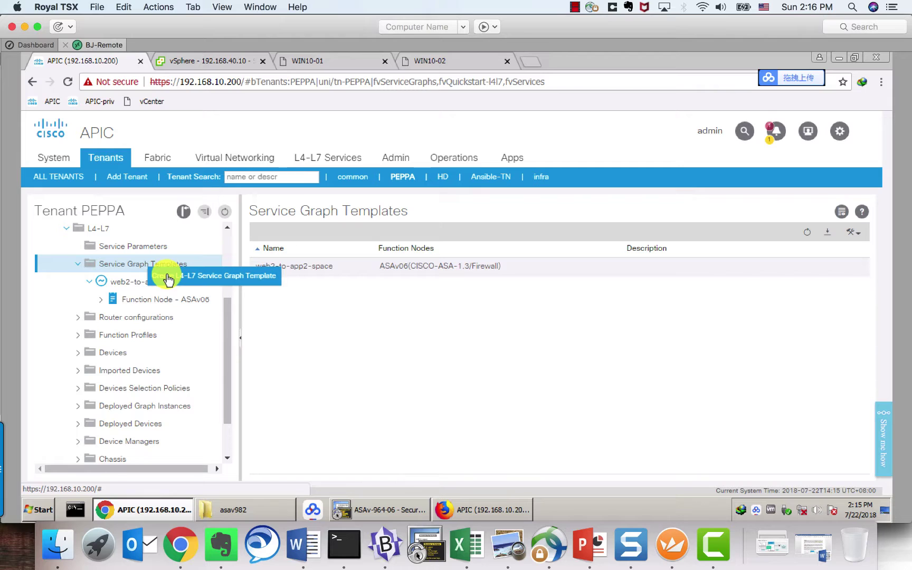
click(168, 279)
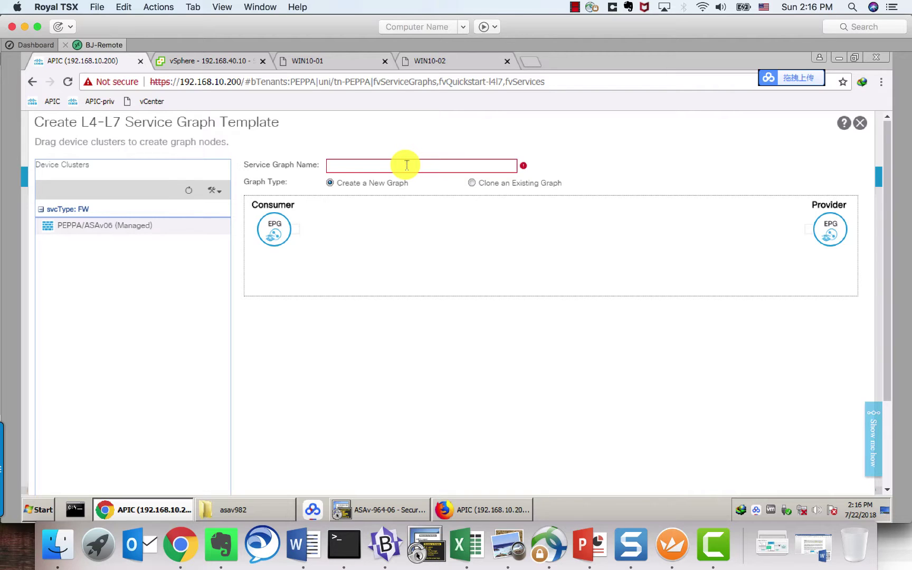
text(tes)
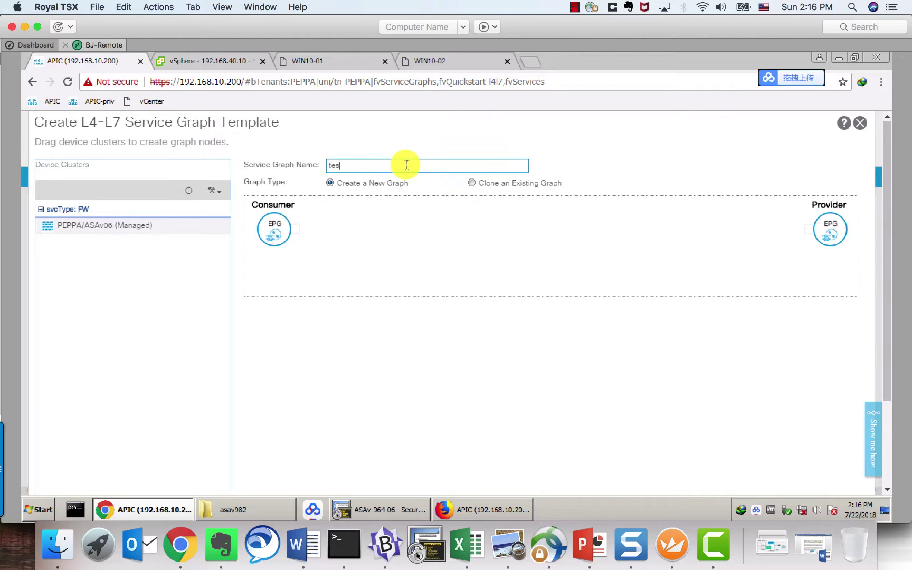
text(t)
Step: Place routed PEPPA/ASAv06 between Consumer and Provider with profile WEB_APP_SPACE, and submit
click(95, 230)
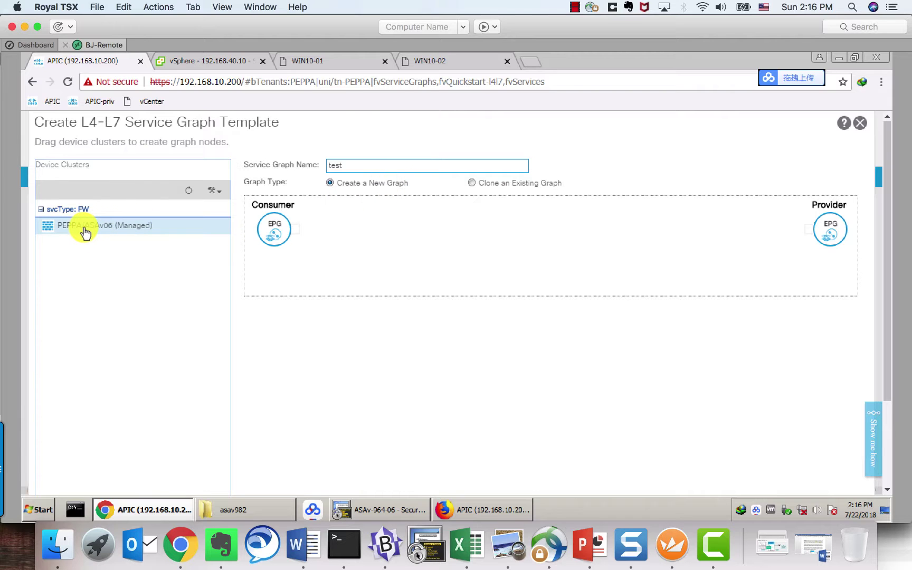
drag(85, 232, 472, 184)
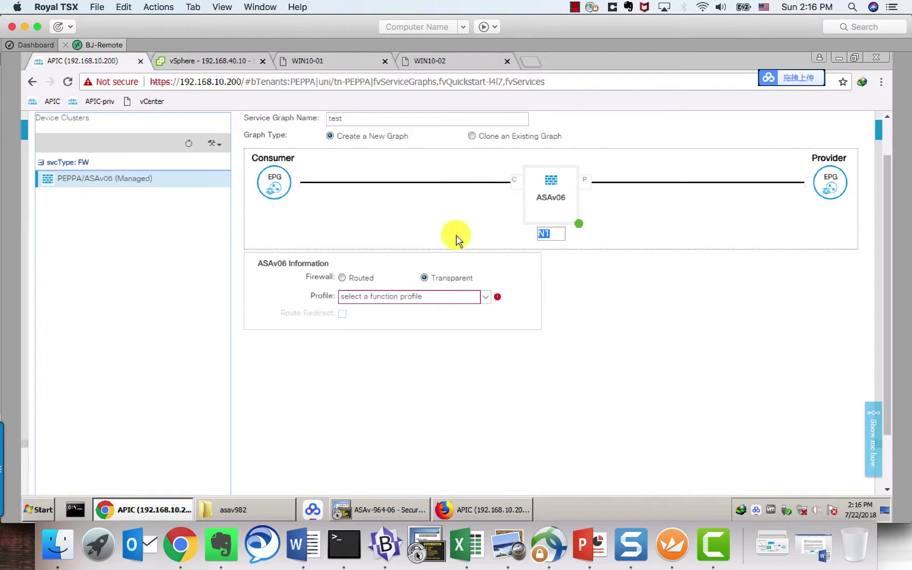
click(342, 279)
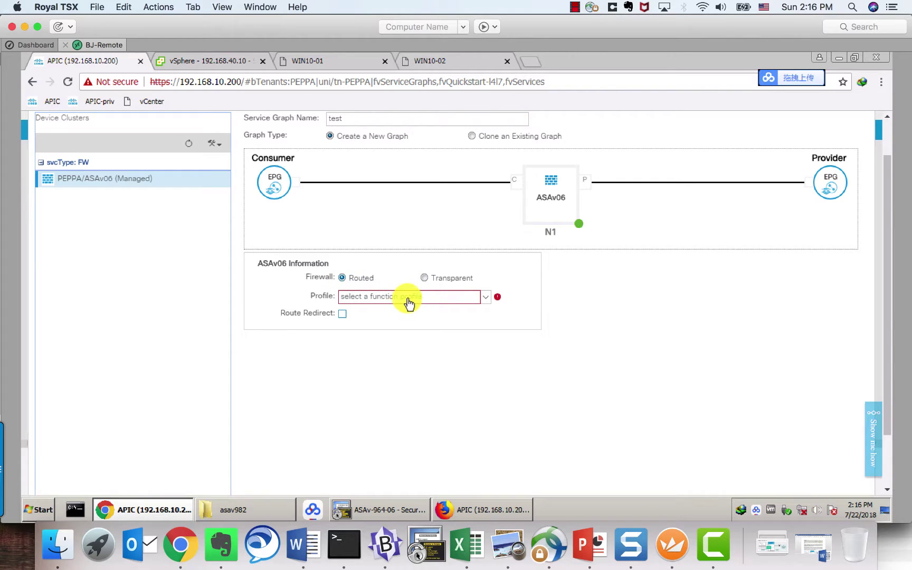
click(408, 297)
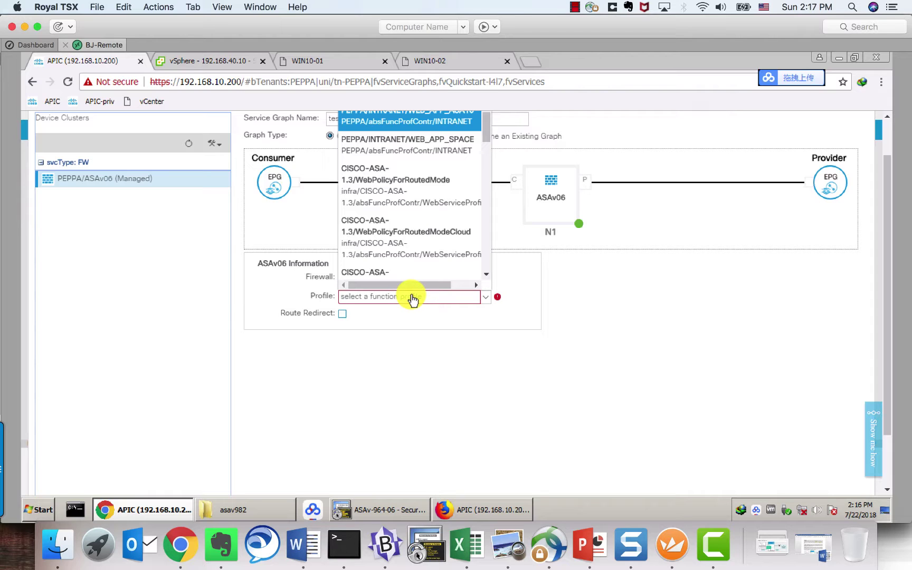
scroll(453, 338, up, 2)
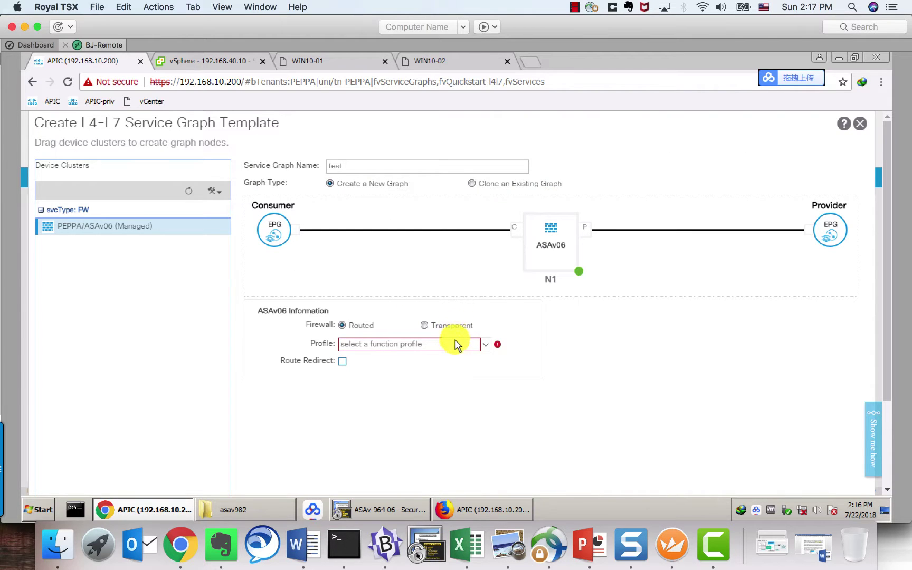
click(454, 346)
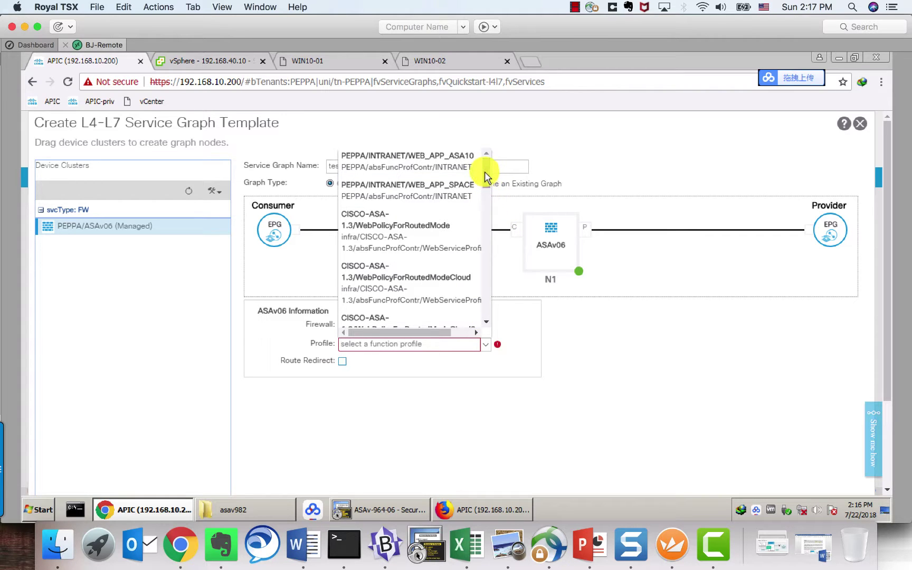
click(406, 190)
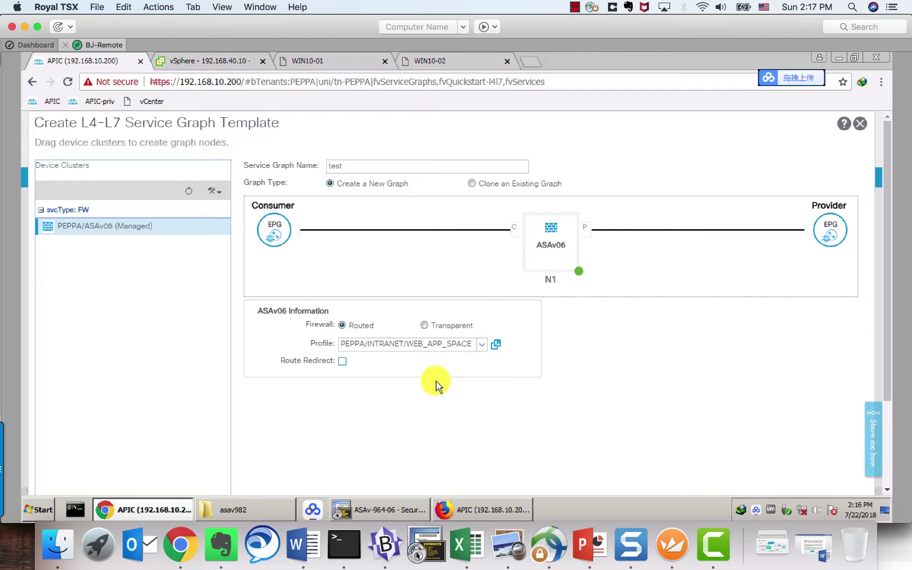
scroll(875, 390, down, 3)
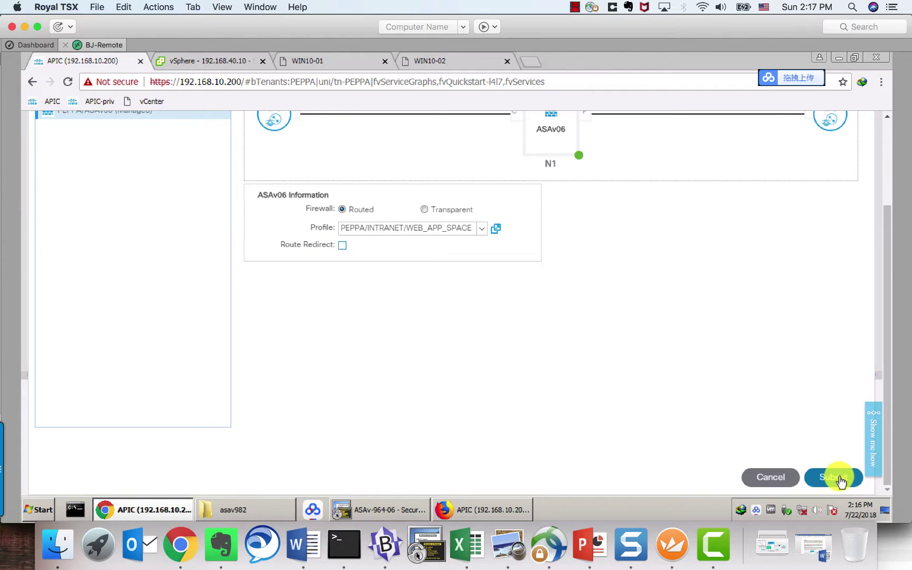
scroll(624, 356, up, 5)
scroll(657, 378, down, 5)
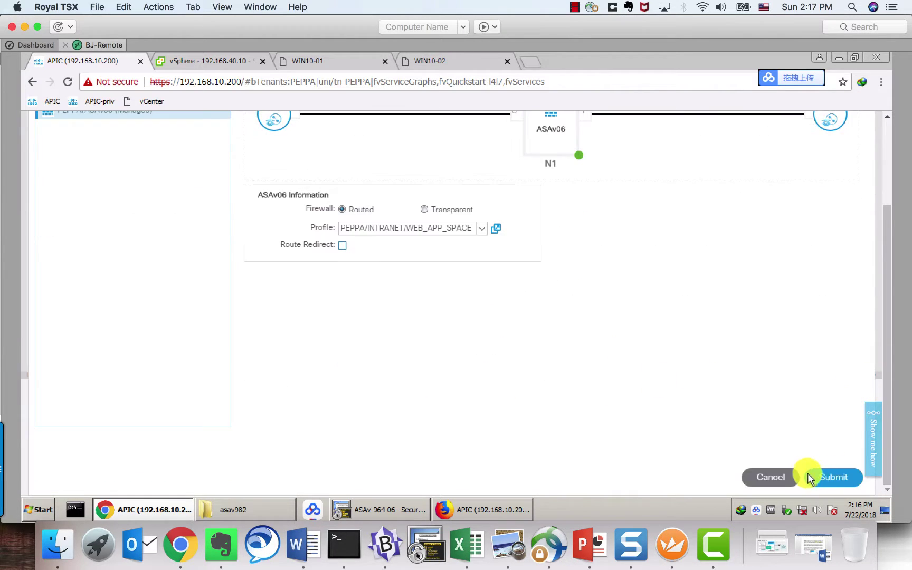
click(834, 476)
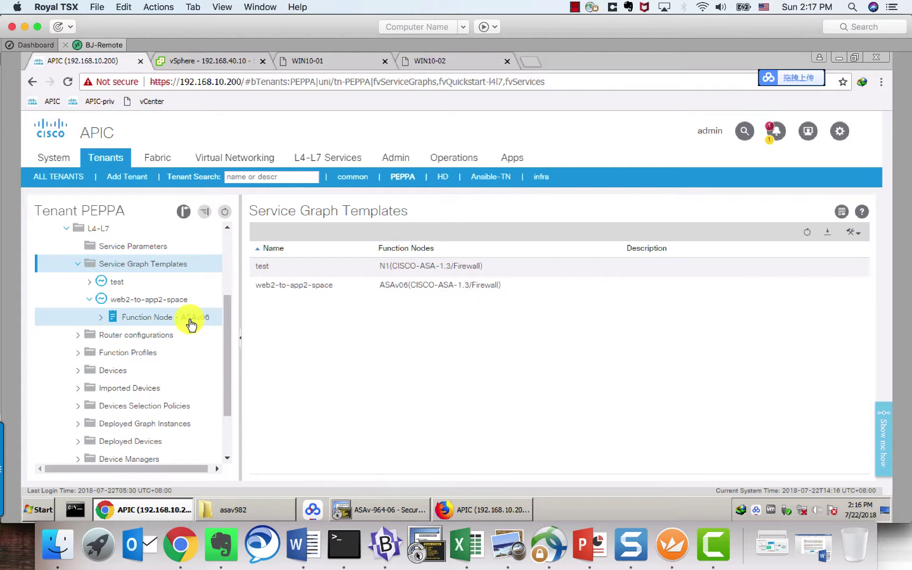
Step: Delete the 'test' service graph template and confirm the deletion
click(89, 283)
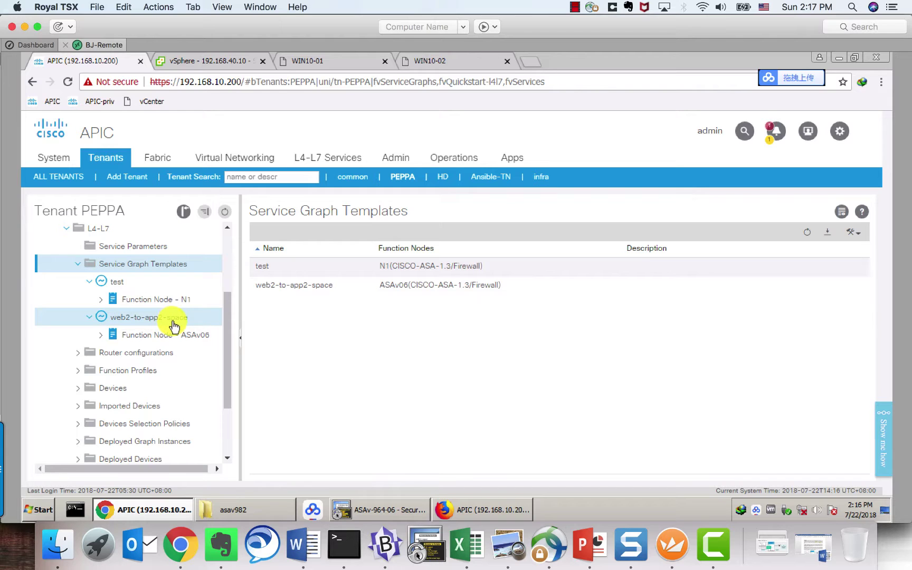
click(117, 282)
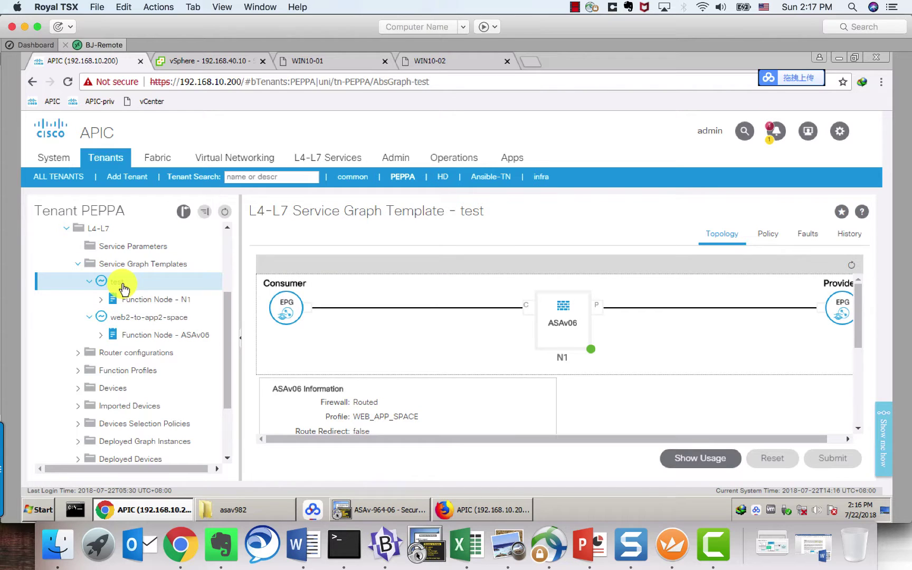
right_click(123, 287)
click(143, 331)
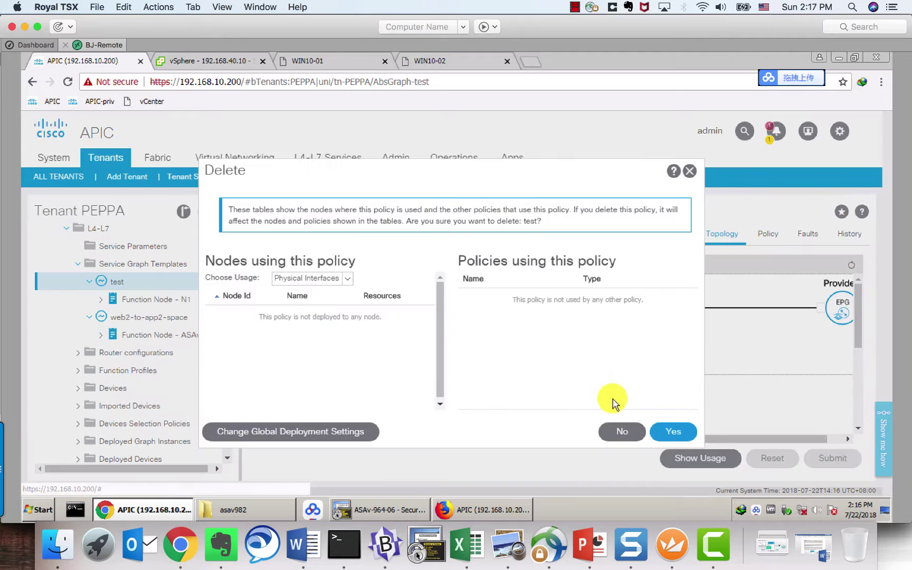
click(671, 434)
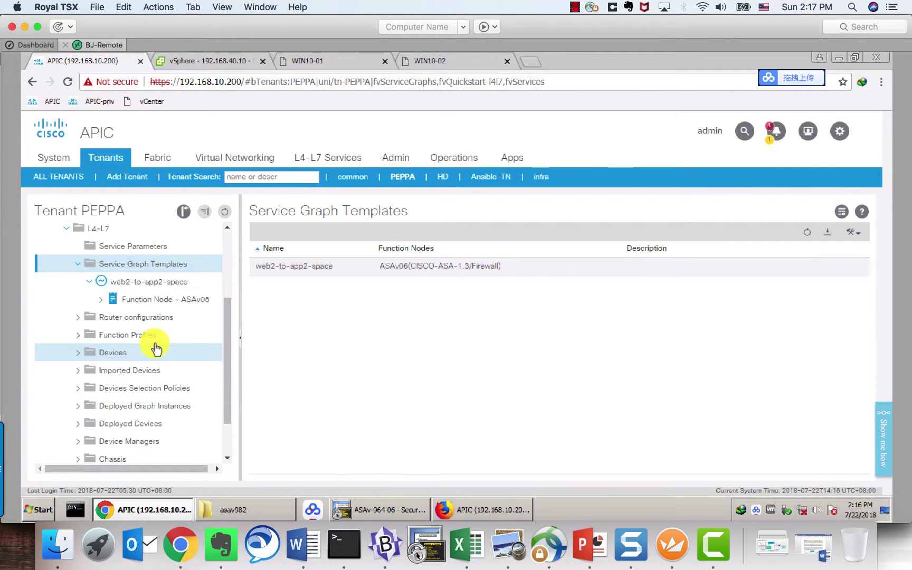
scroll(156, 348, up, 5)
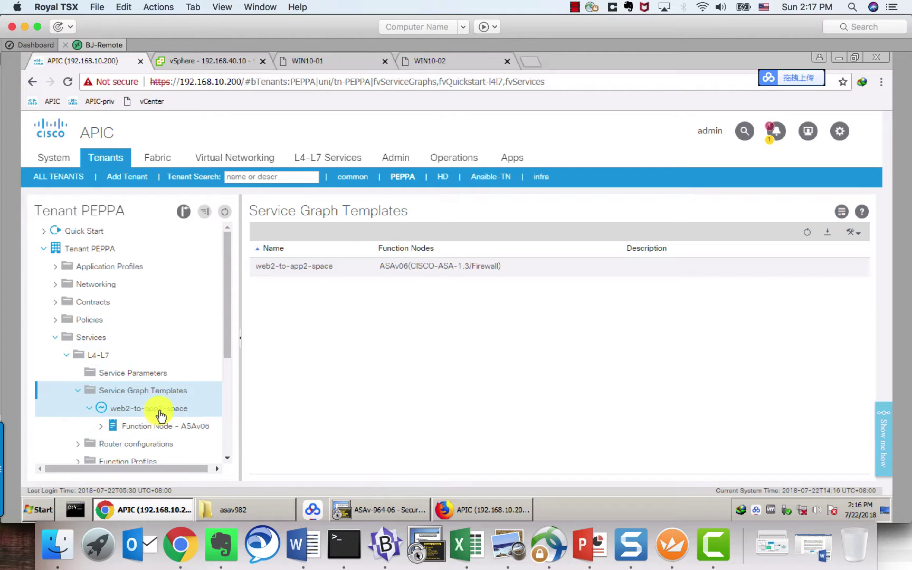
Step: Expand SPACE to list EPGs APP, APP-2, DB, WEB, WEB-2 and show its summary
click(69, 359)
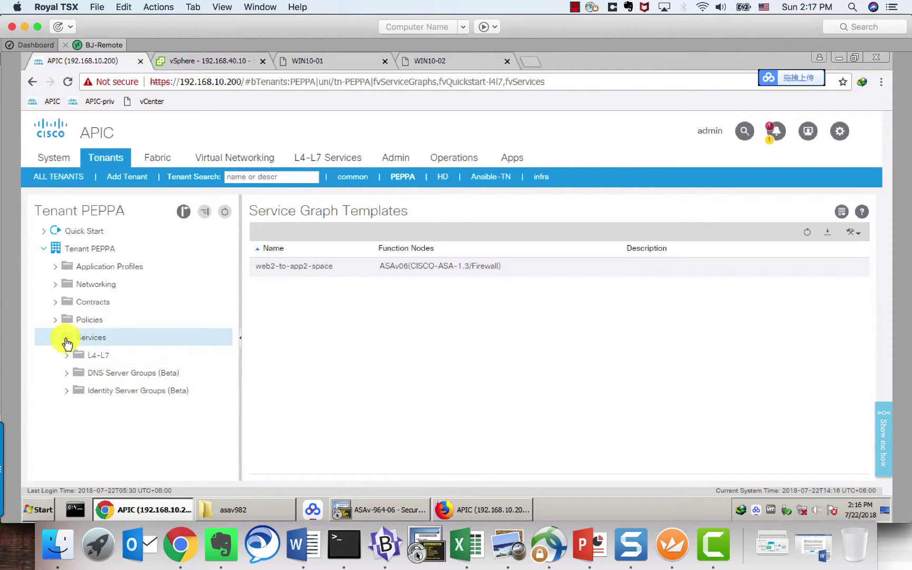
click(57, 269)
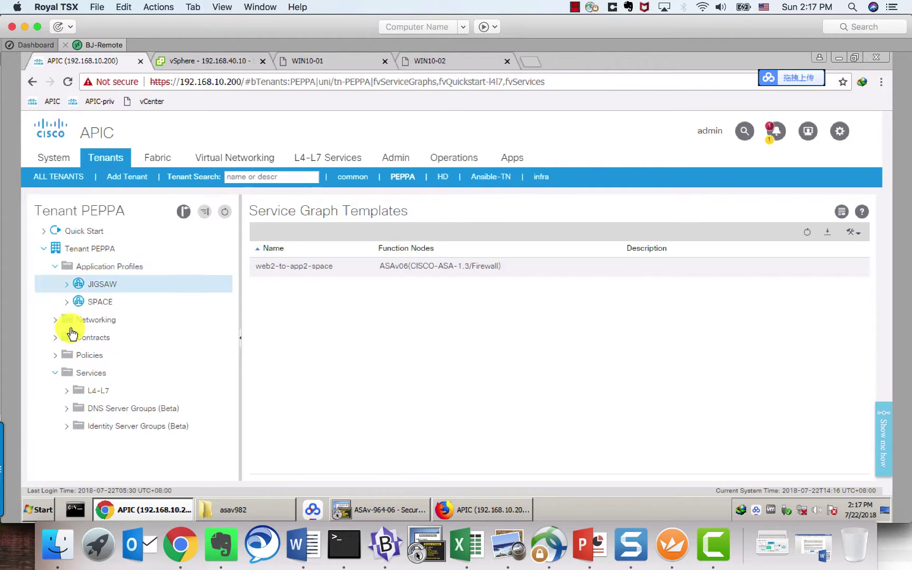
click(66, 301)
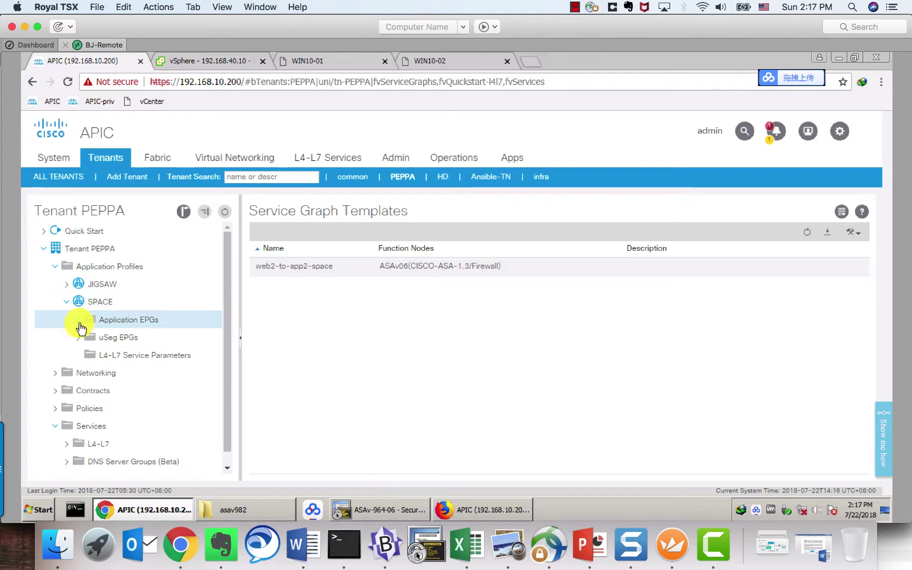
click(78, 321)
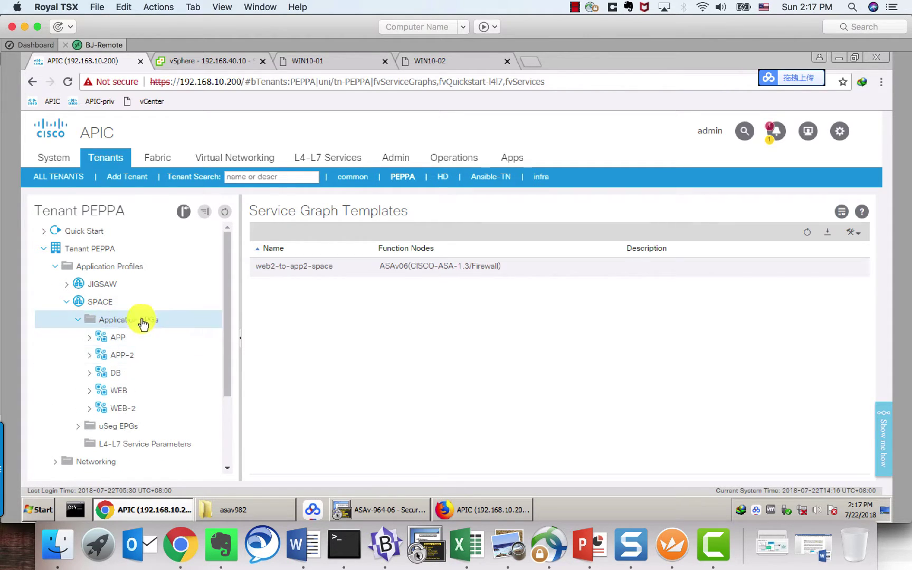
click(104, 302)
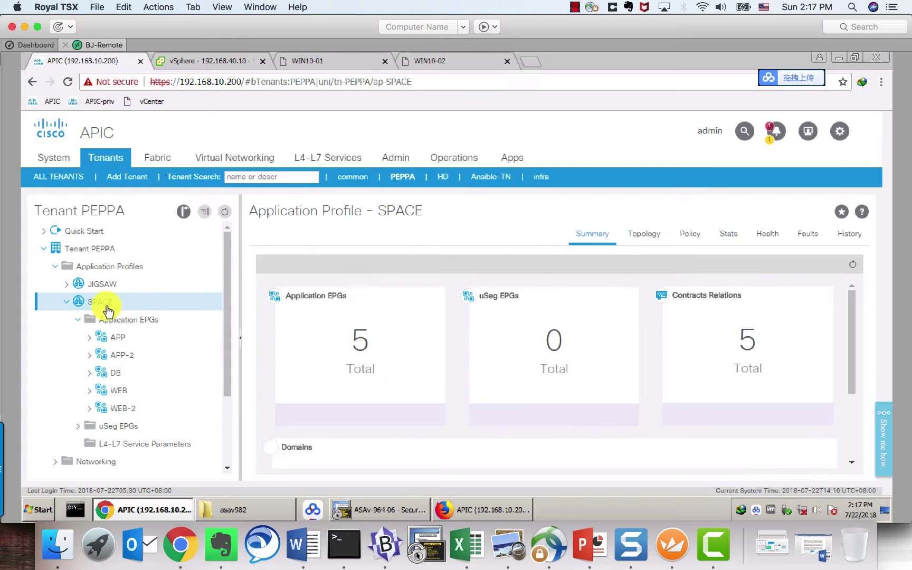
Step: Show SPACE's topology diagram and drag the web2-to-app2 contract node further left
click(646, 239)
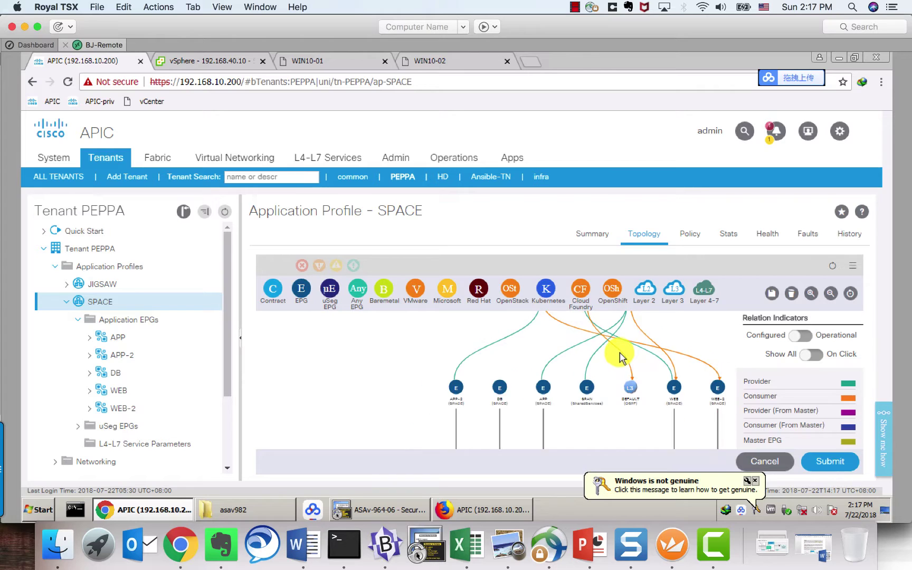
drag(560, 318, 399, 391)
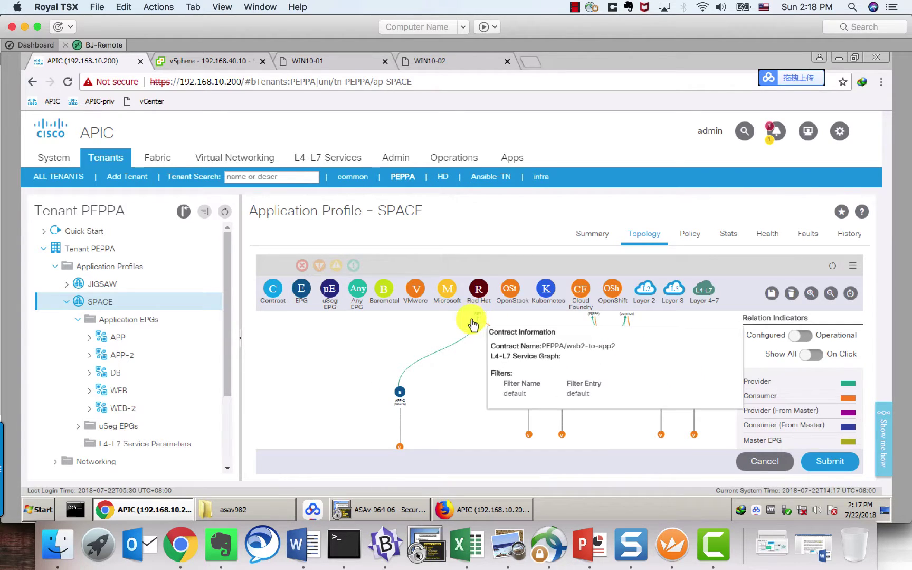
mouse_move(480, 318)
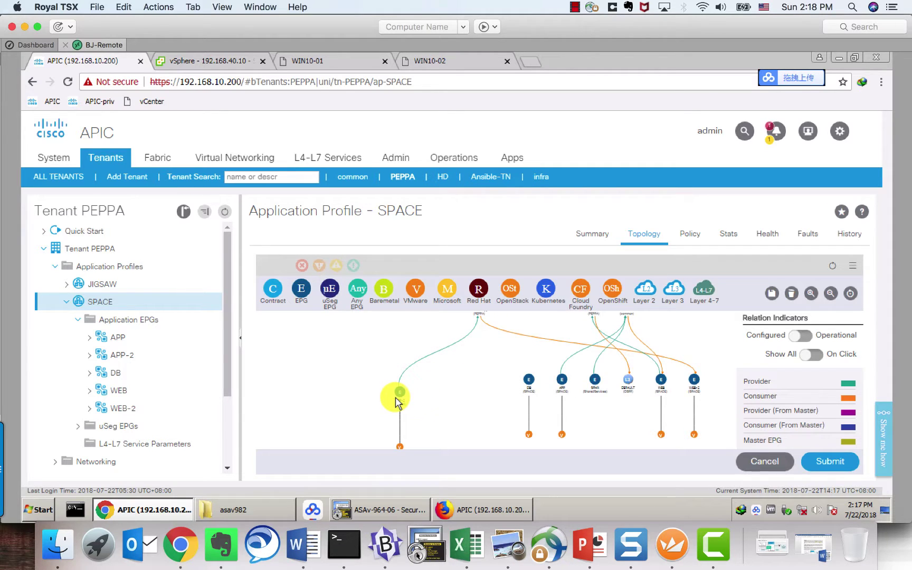
mouse_move(695, 389)
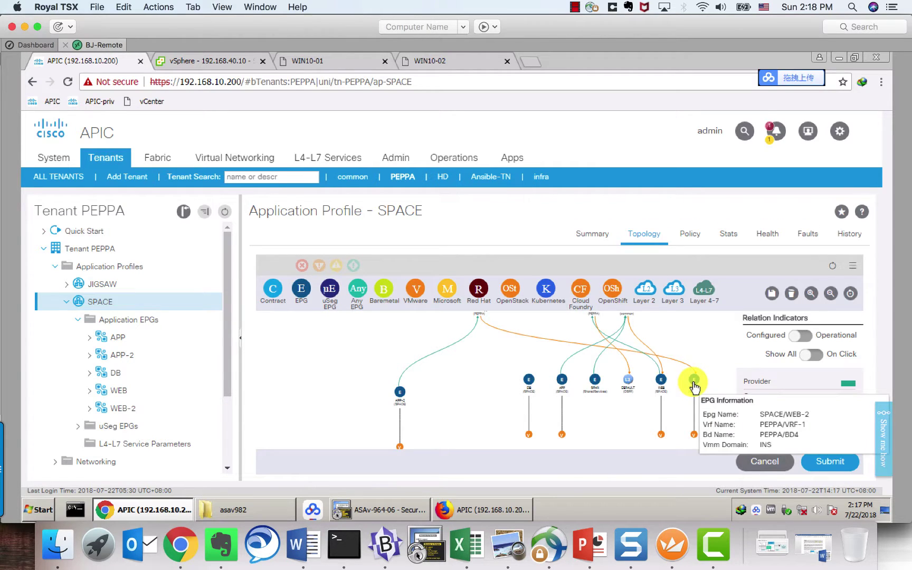
mouse_move(401, 396)
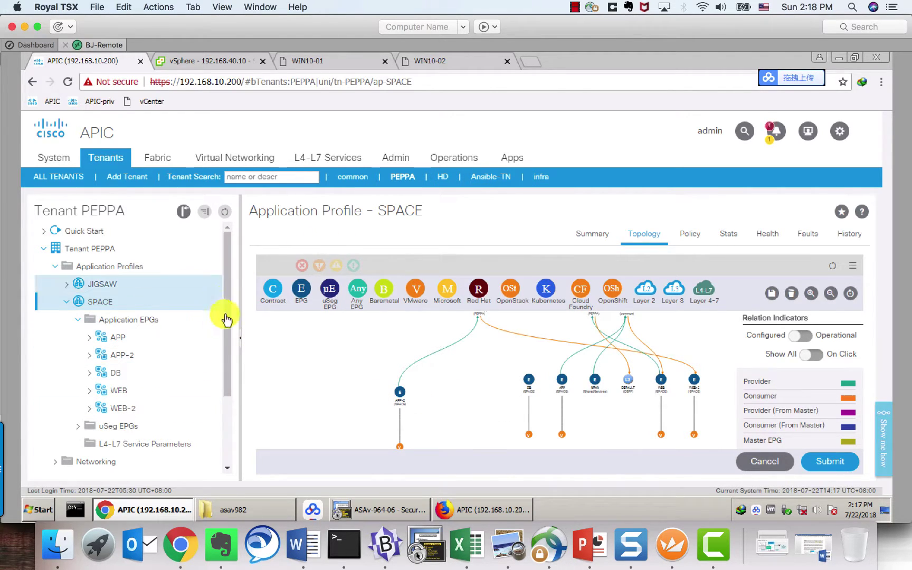
scroll(230, 338, down, 1)
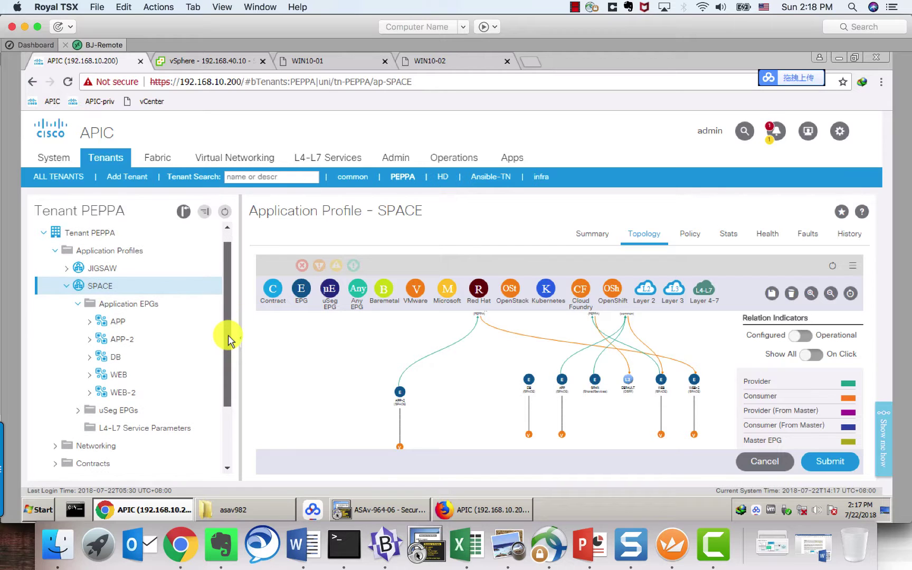
Step: Check the WEB-2 EPG's general policy properties to confirm bridge domain BD4
click(78, 304)
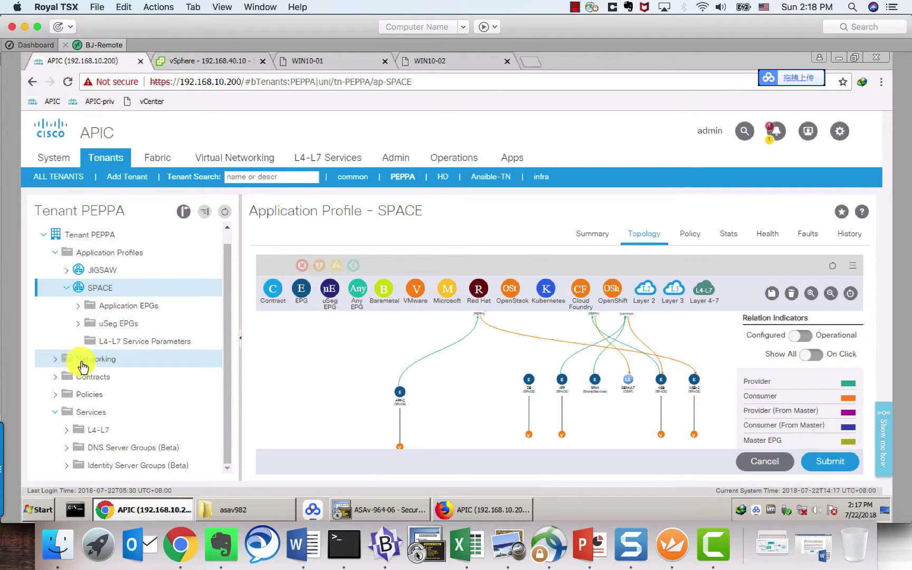
click(84, 313)
click(77, 306)
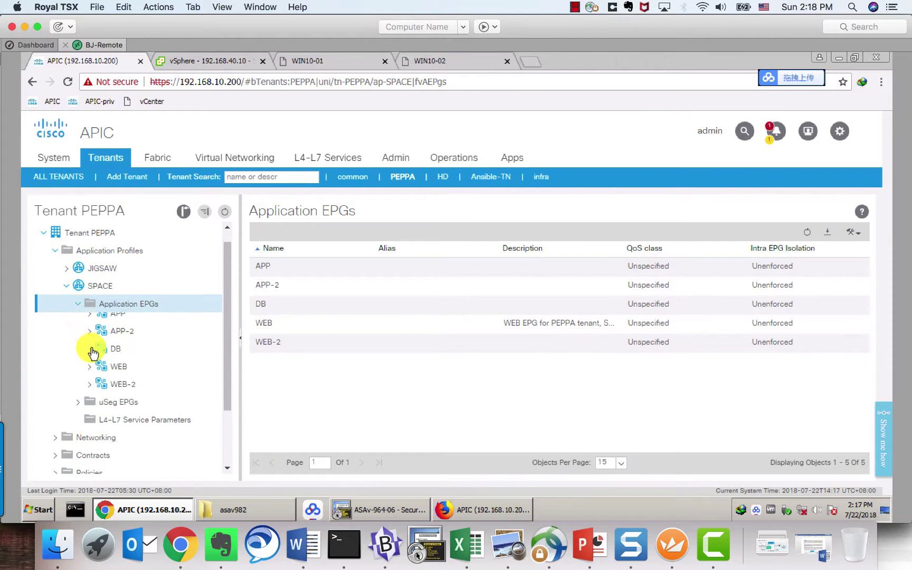
click(125, 391)
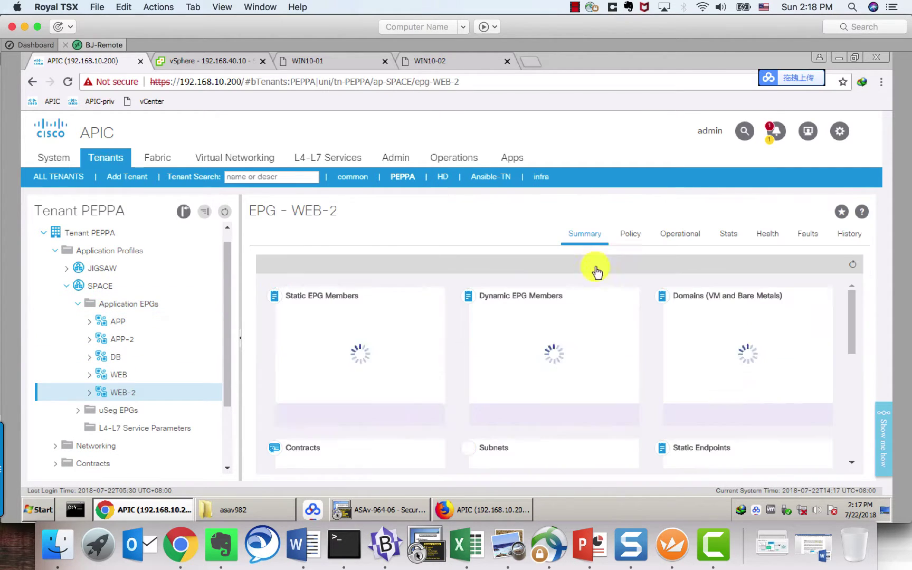
click(637, 236)
click(686, 234)
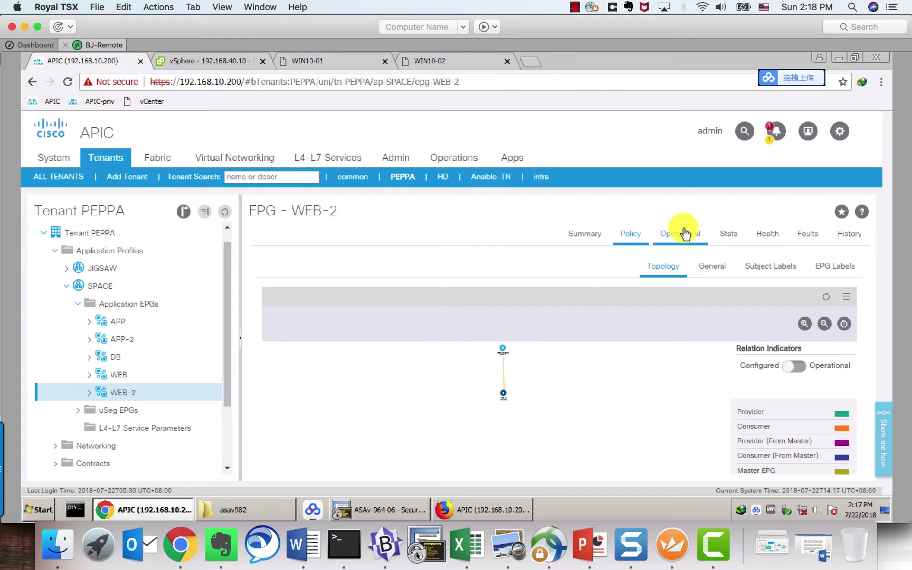
click(630, 236)
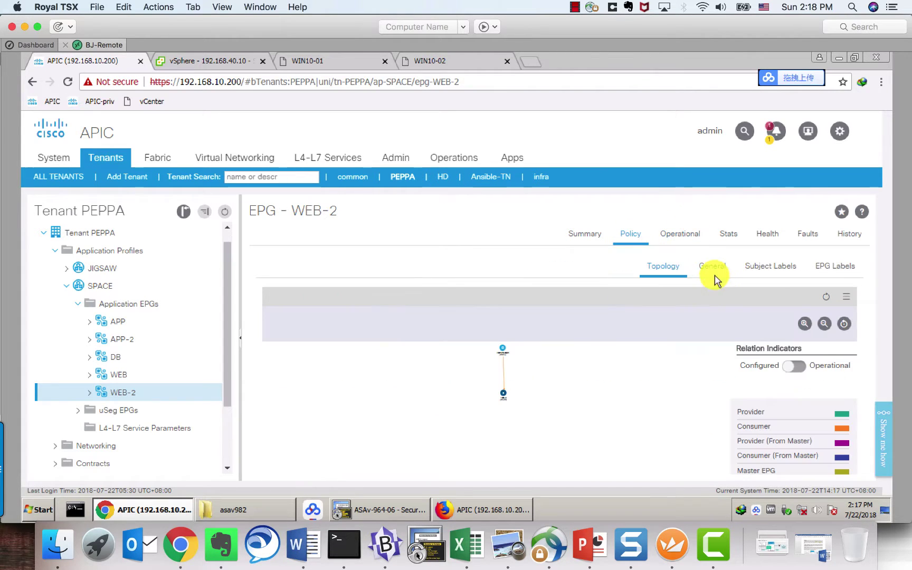
scroll(370, 401, down, 5)
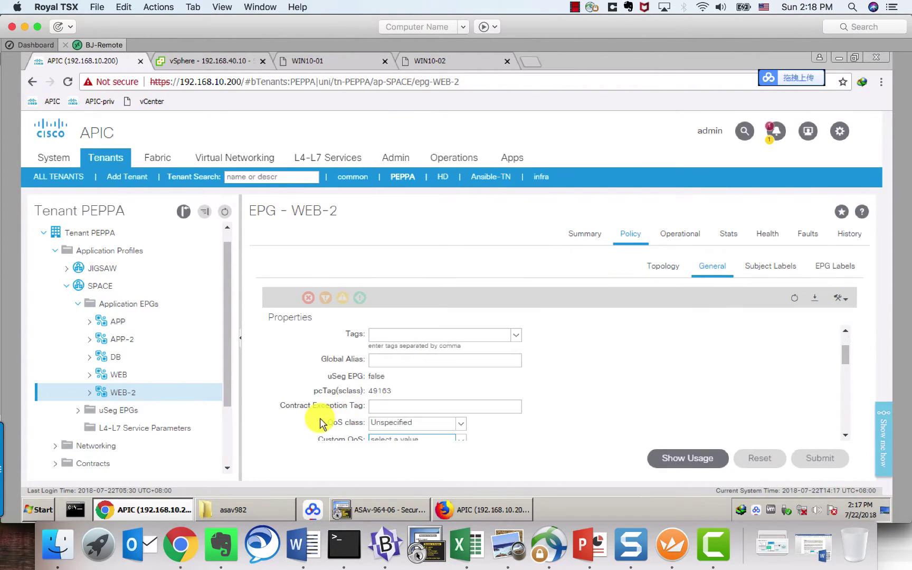
scroll(311, 420, down, 4)
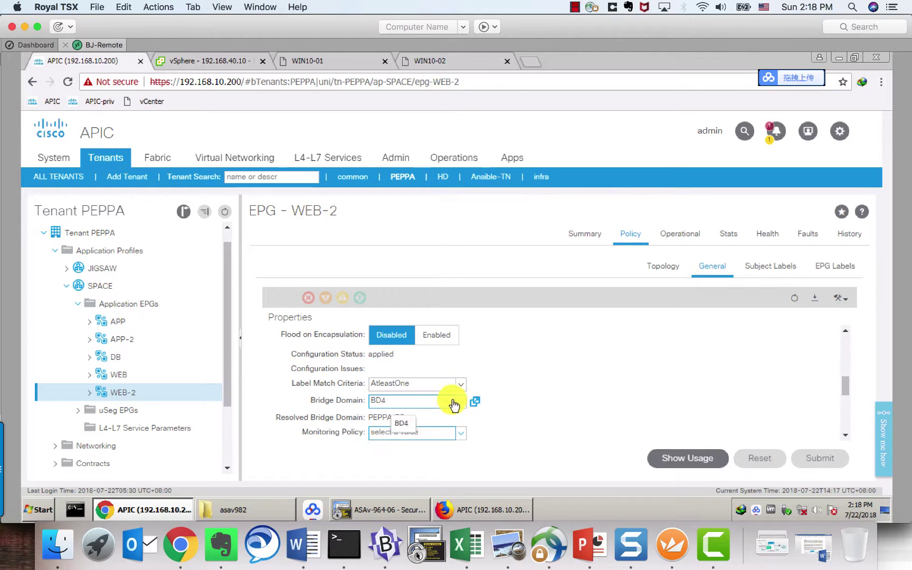
Step: Check the APP-2 EPG's general policy properties to confirm bridge domain BD5
click(91, 340)
scroll(142, 387, down, 3)
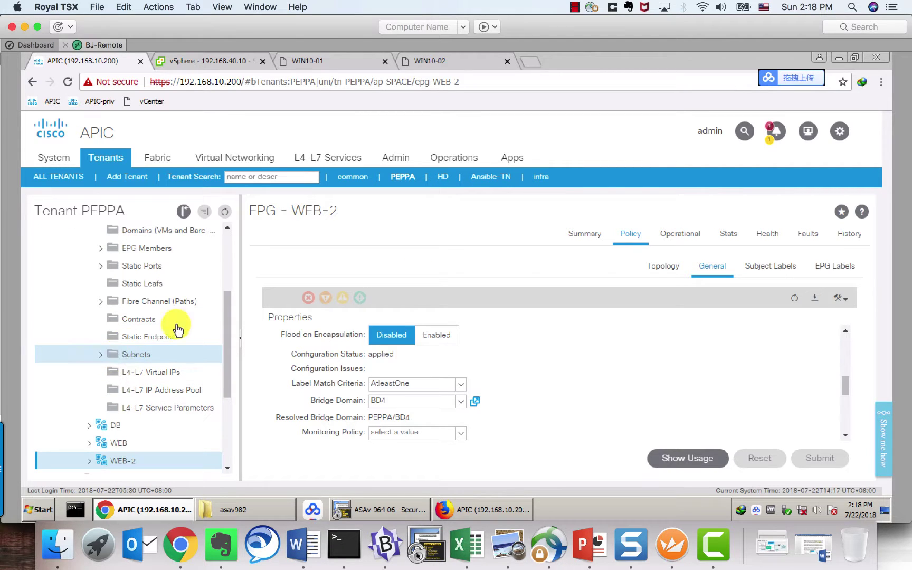
scroll(143, 285, up, 2)
click(124, 276)
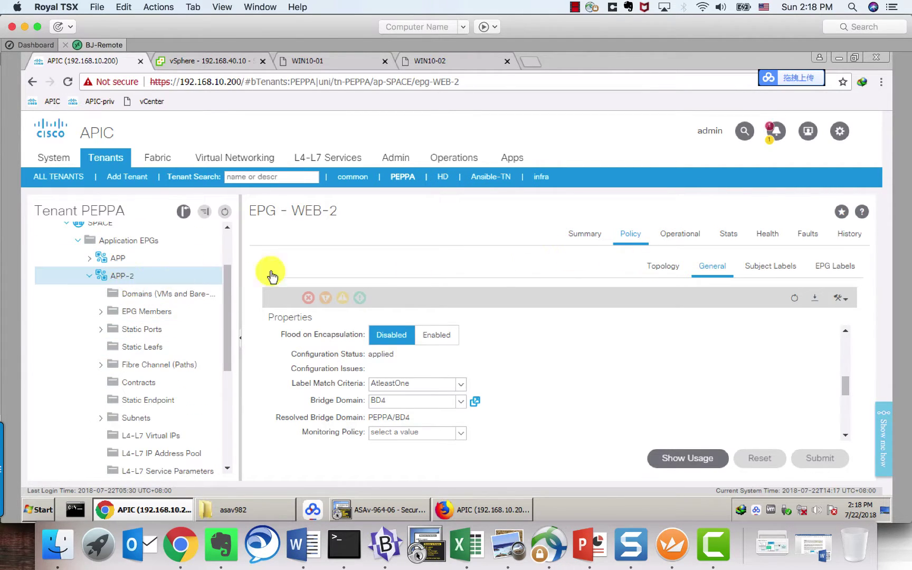
click(637, 233)
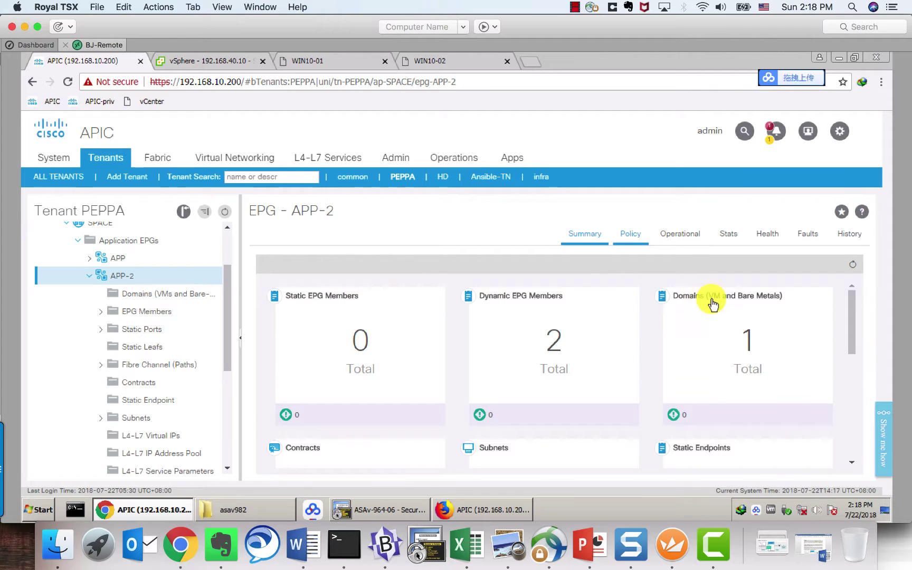
click(711, 266)
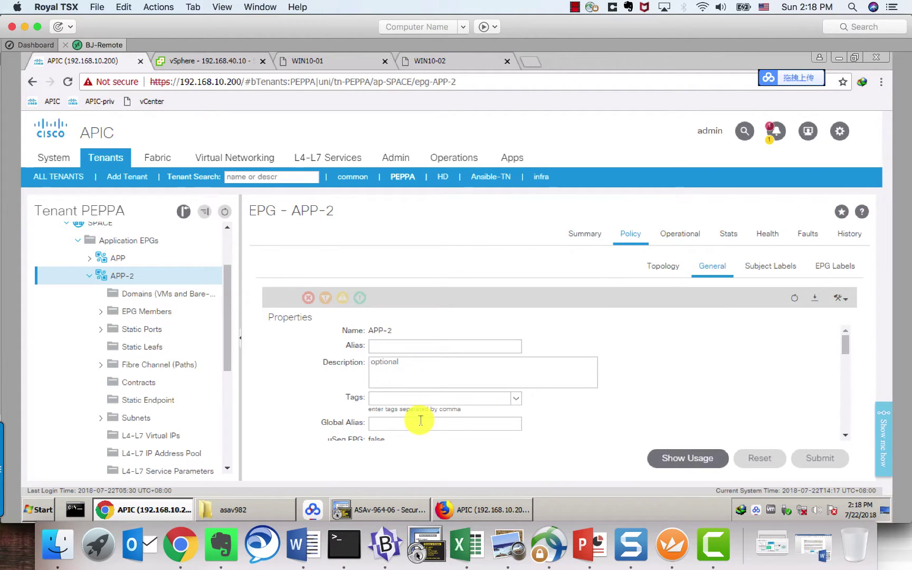
scroll(420, 420, down, 5)
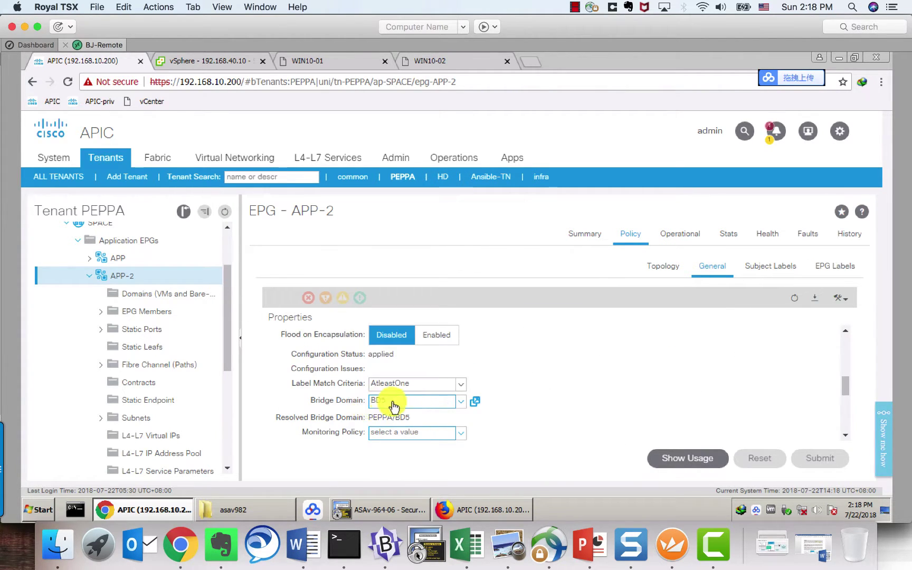
Step: Show tenant PEPPA's bridge domain list (BD1–BD5) under Networking
click(89, 275)
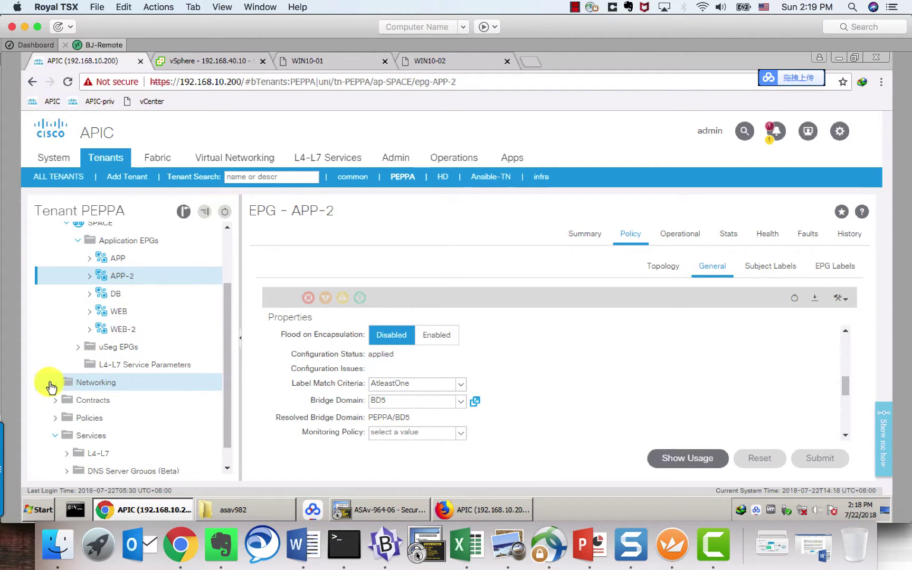
click(55, 382)
scroll(69, 399, down, 3)
click(97, 290)
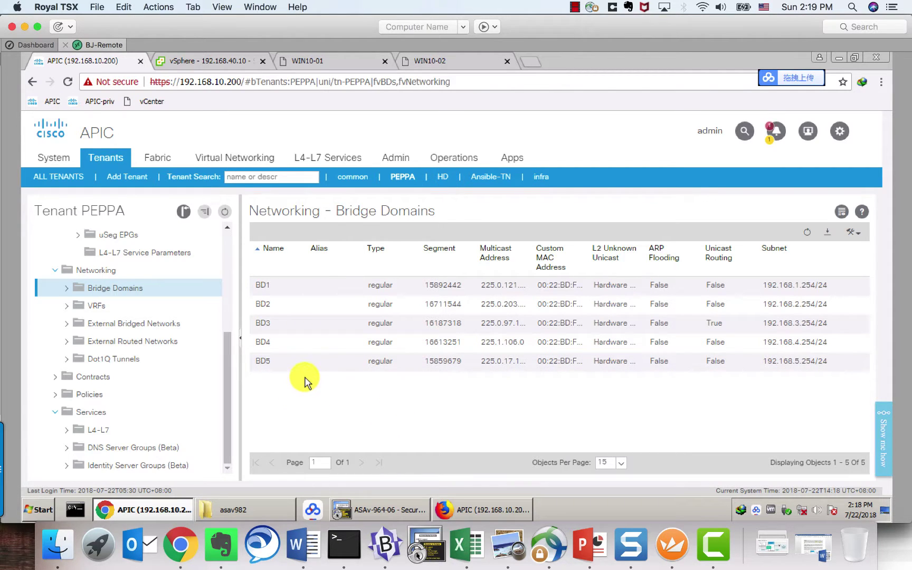
Step: Show the web2-to-app2-space template topology with ASAv06 between Consumer and Provider
click(55, 271)
scroll(71, 305, up, 5)
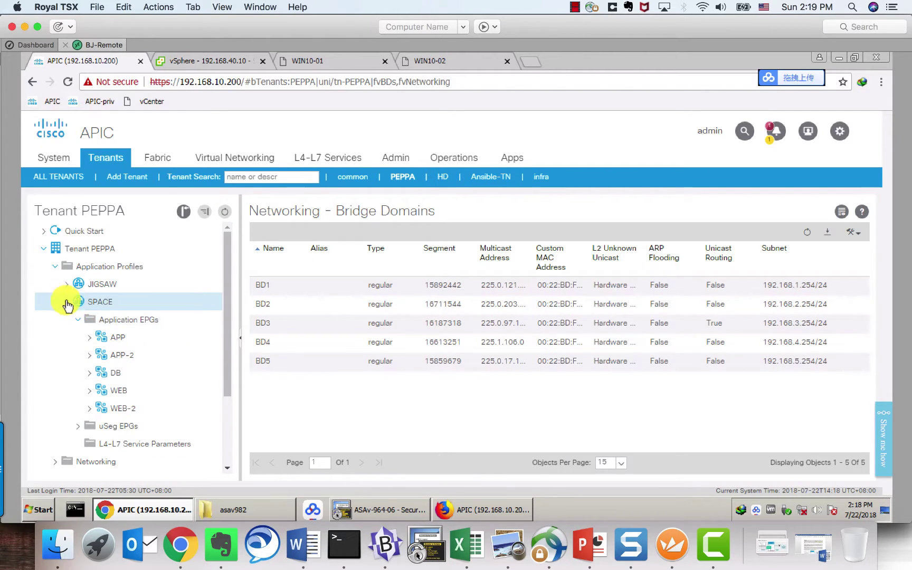
click(67, 303)
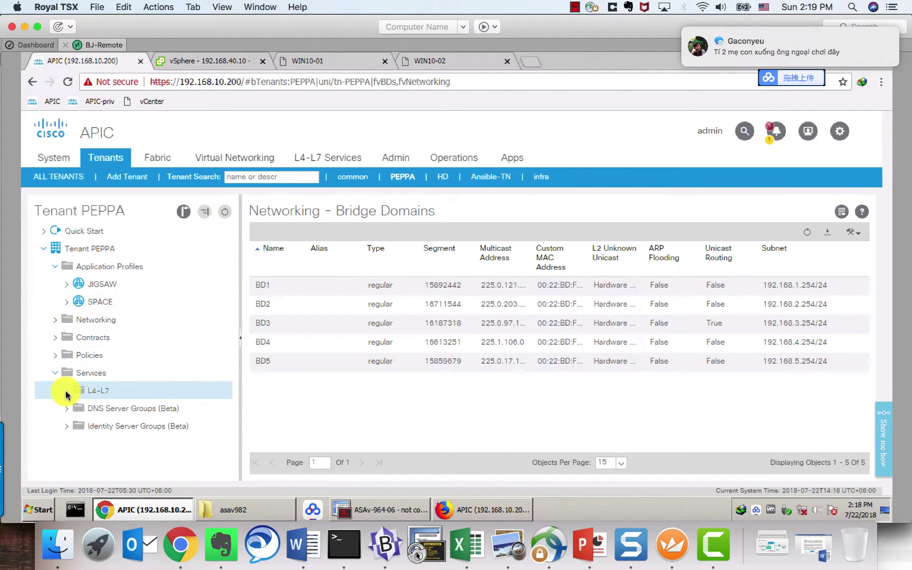
click(66, 390)
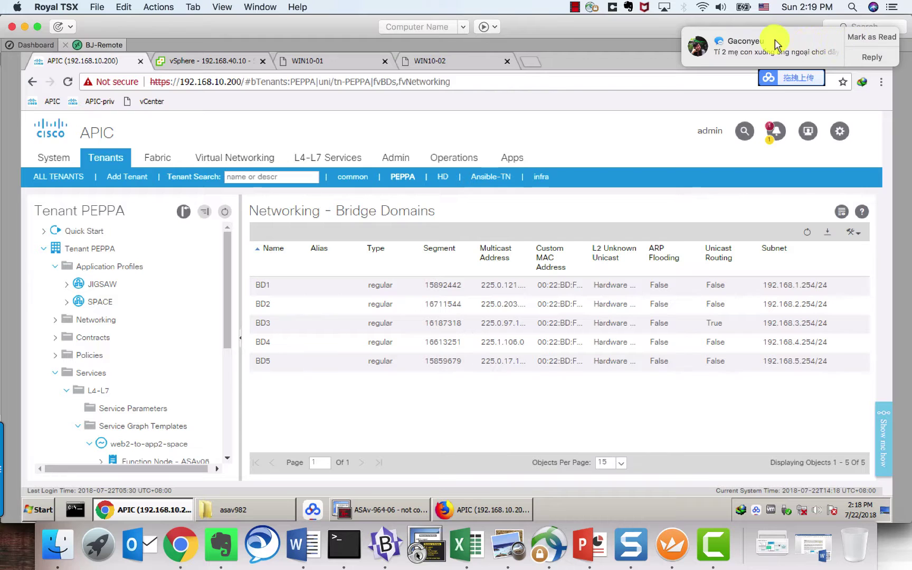
click(871, 38)
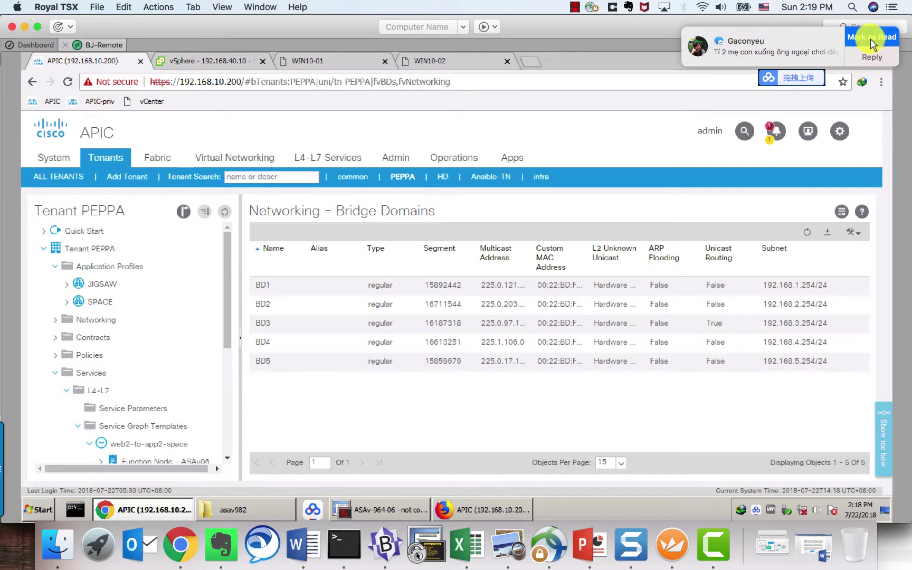
scroll(136, 430, down, 4)
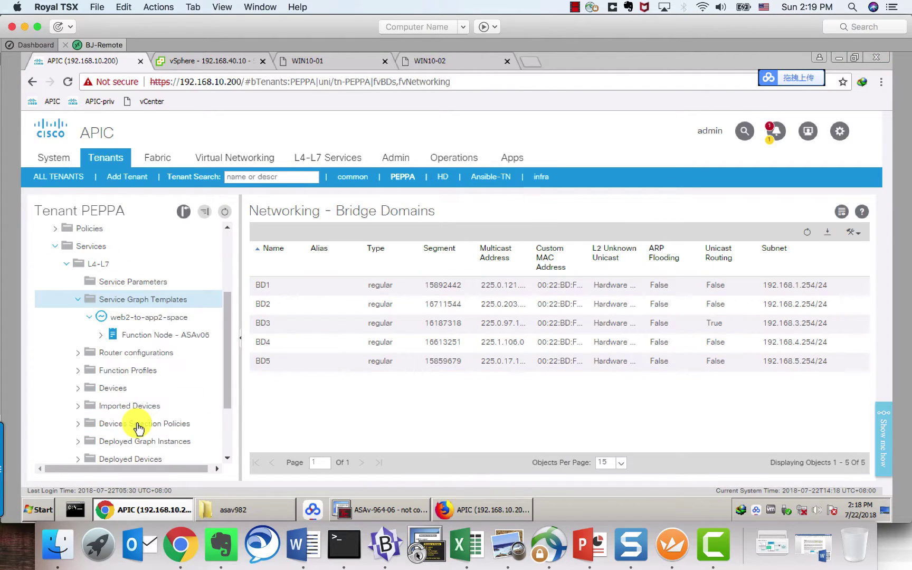
click(176, 319)
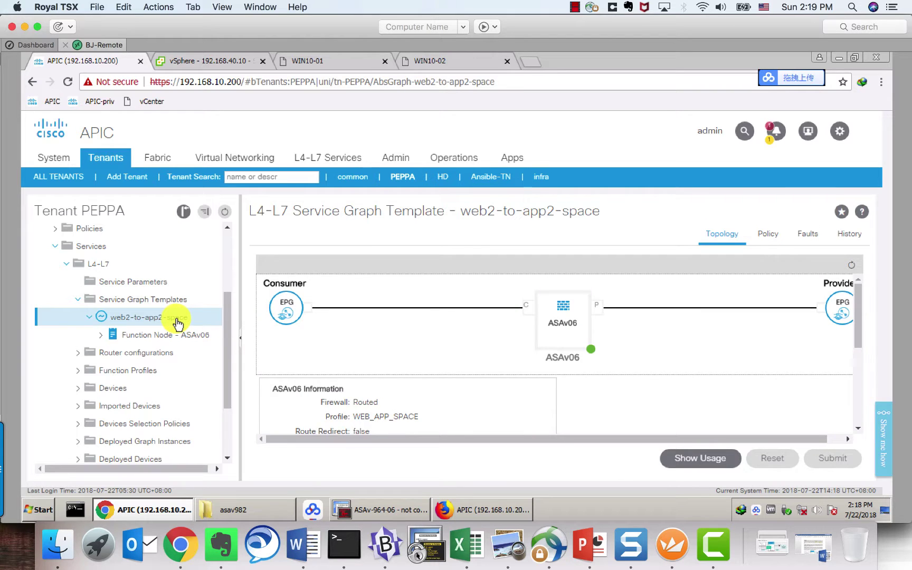
Step: Apply the template with consumer epg-WEB-2, provider epg-APP-2 and existing subject web2-to-app2/Subject
right_click(177, 319)
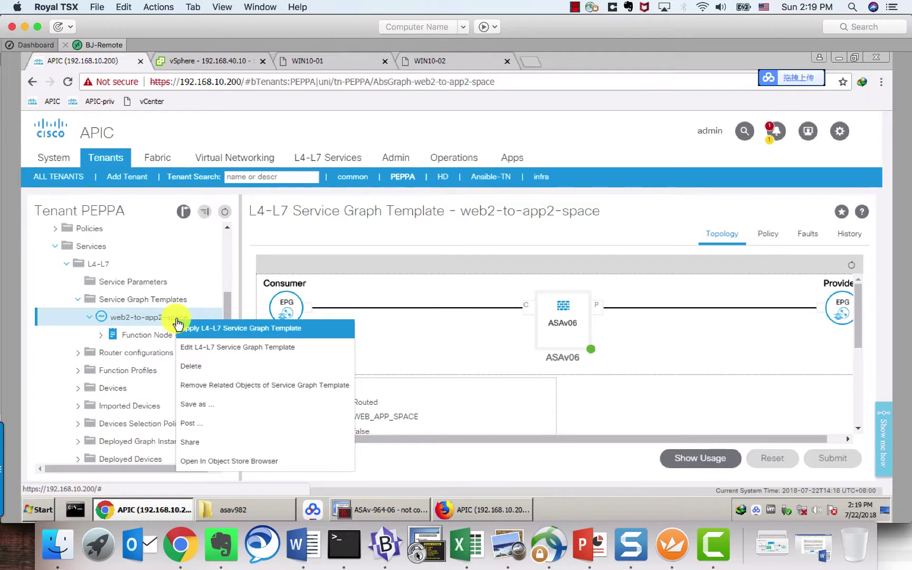
click(220, 342)
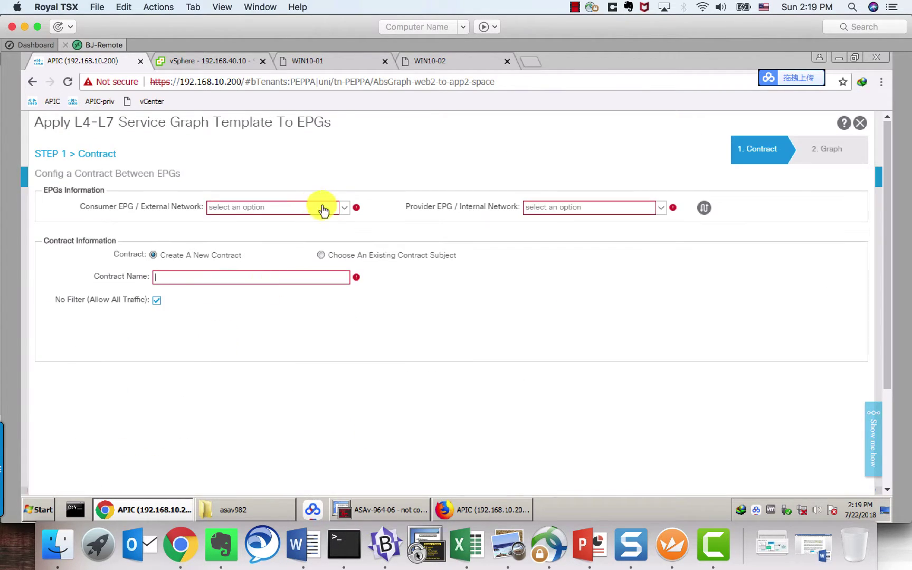
click(346, 211)
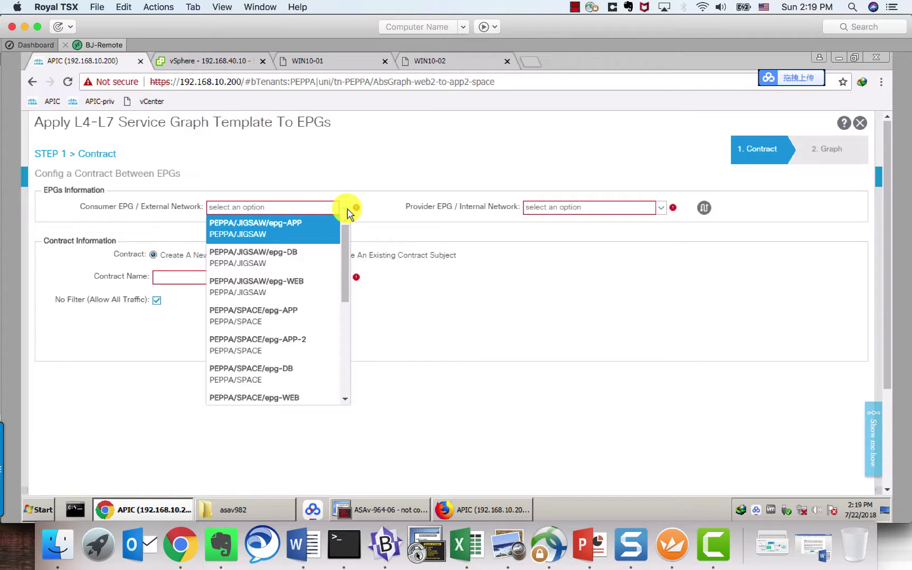
scroll(346, 279, down, 3)
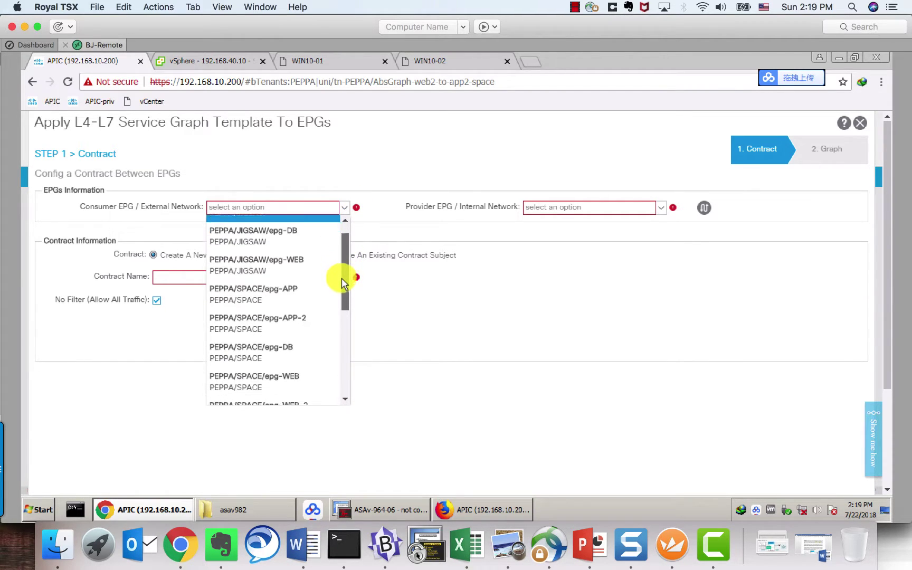
click(264, 350)
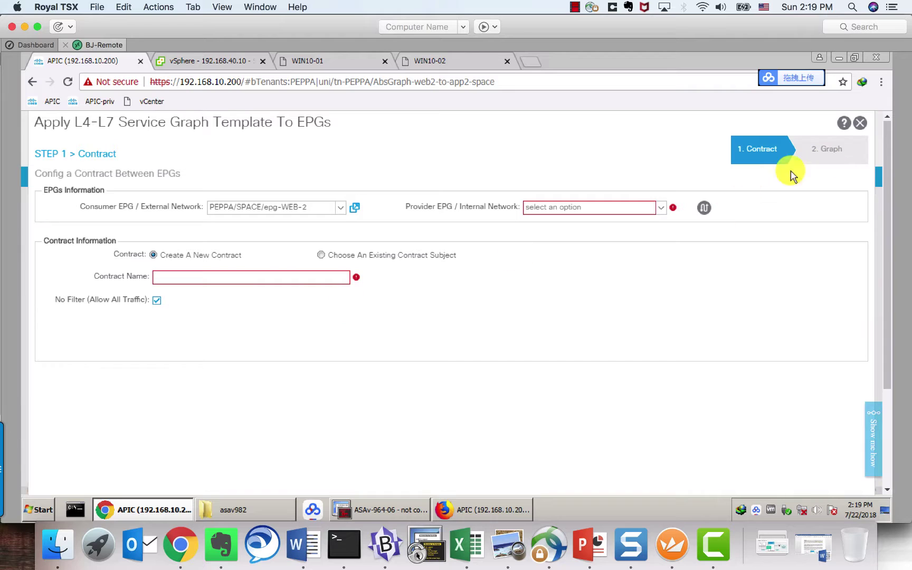
click(662, 210)
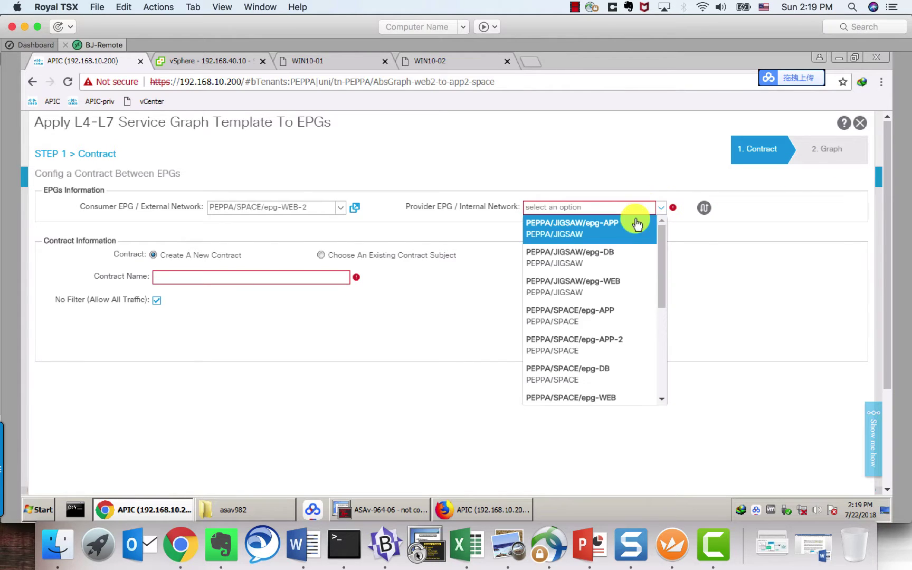
click(601, 339)
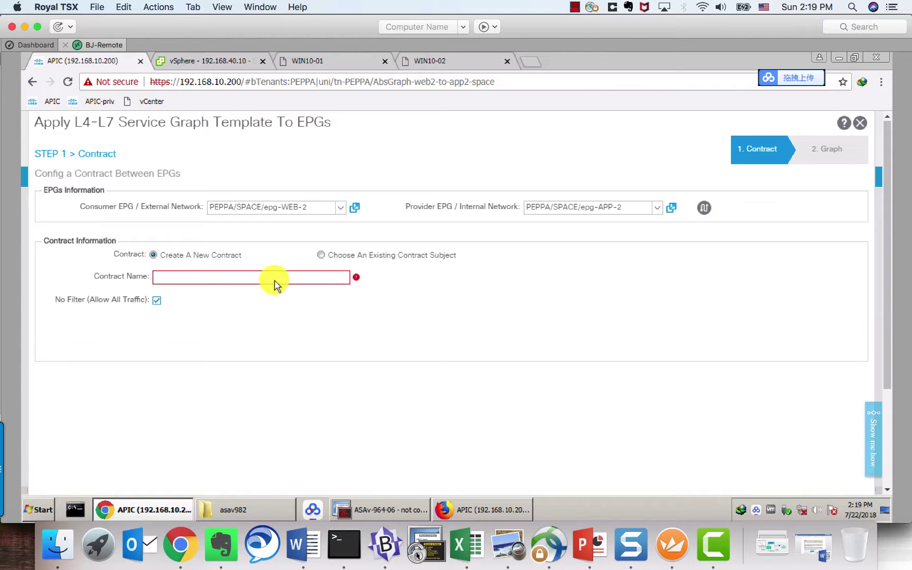
click(322, 255)
click(234, 281)
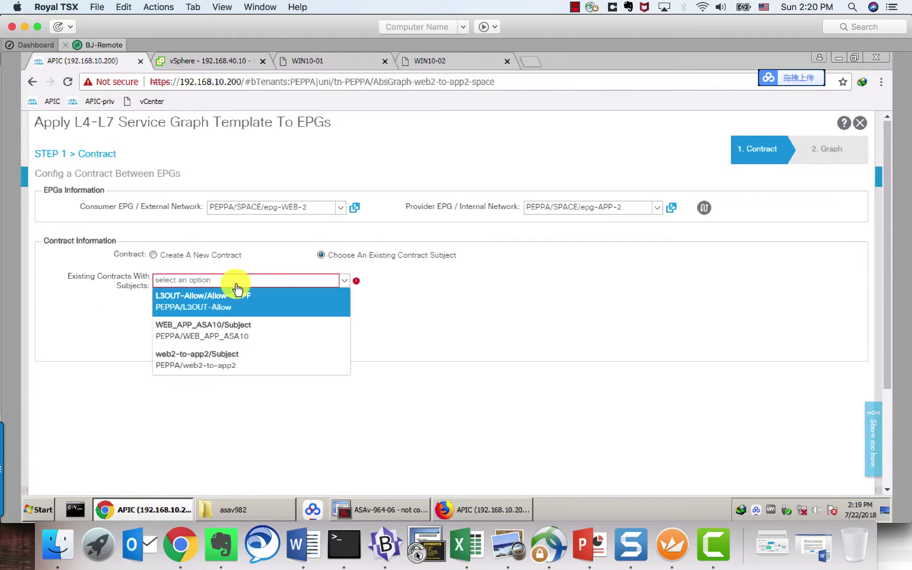
click(196, 358)
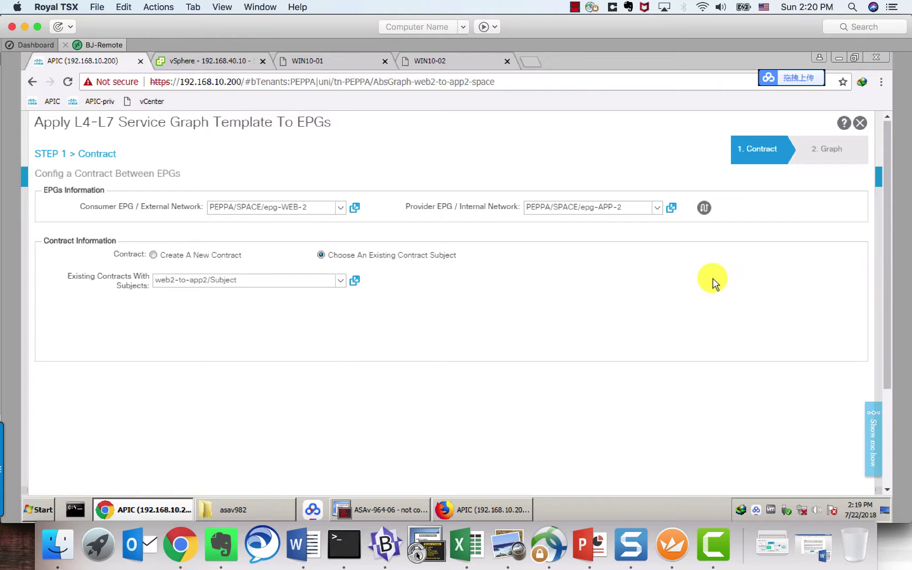
scroll(890, 446, down, 1)
scroll(889, 445, down, 2)
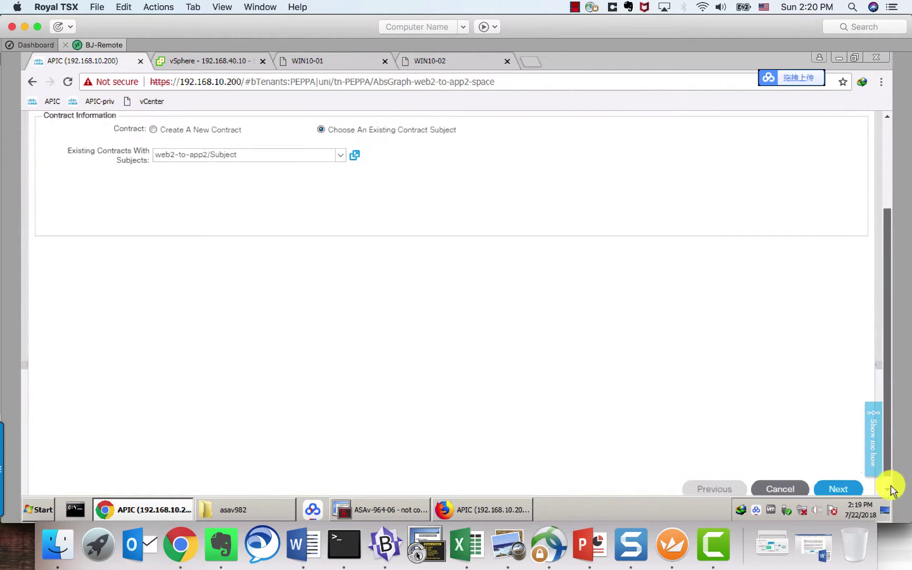
Step: Accept ASAv06 connectors BD4/WEB consumer and BD5/APP provider on the Graph step
click(834, 477)
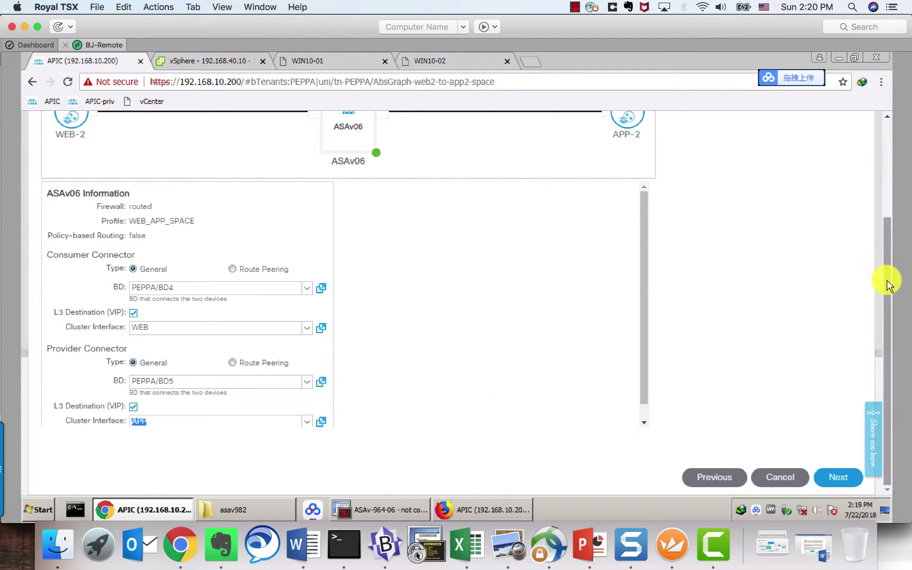
drag(890, 258, 891, 246)
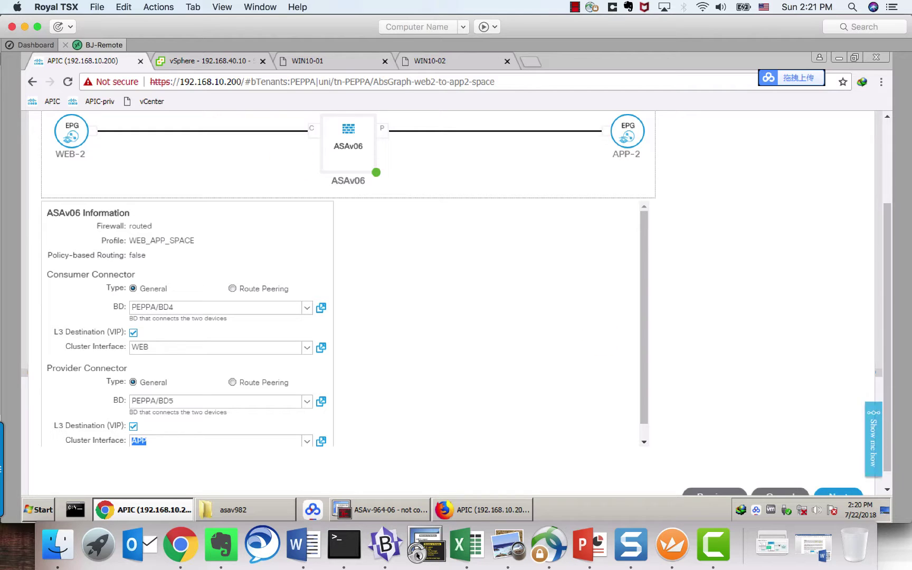
scroll(881, 475, down, 1)
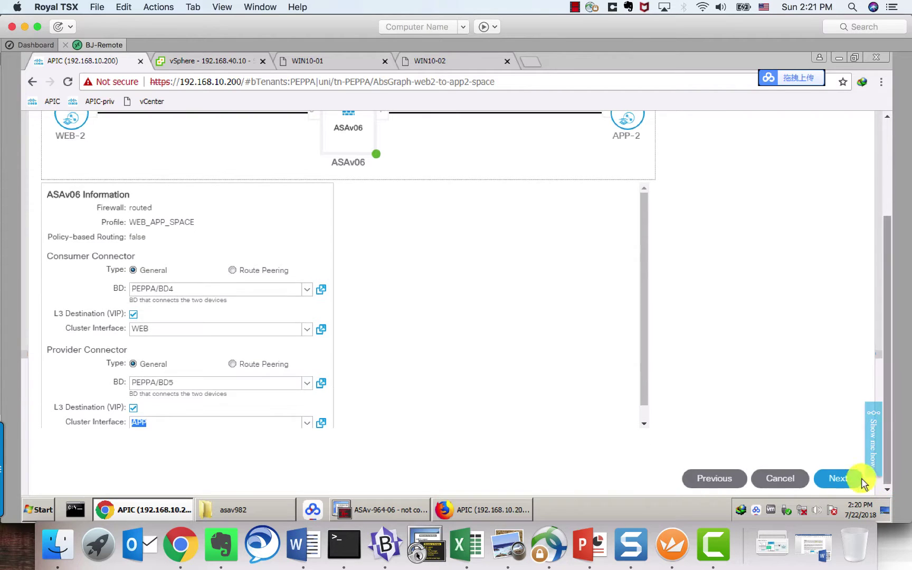
click(832, 478)
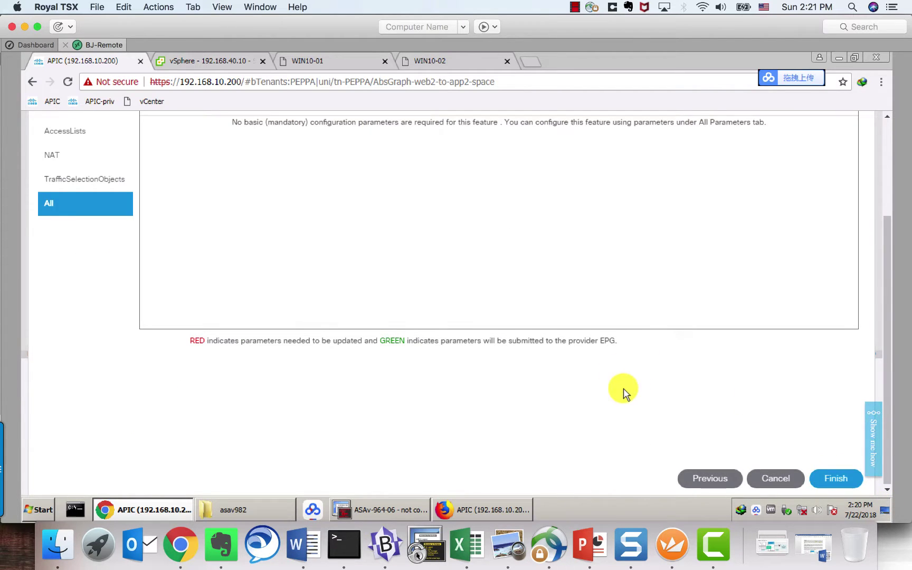
Step: Review all ASAv06 interface parameters, including IPv4 address/netmask, and finish the wizard
scroll(626, 390, up, 3)
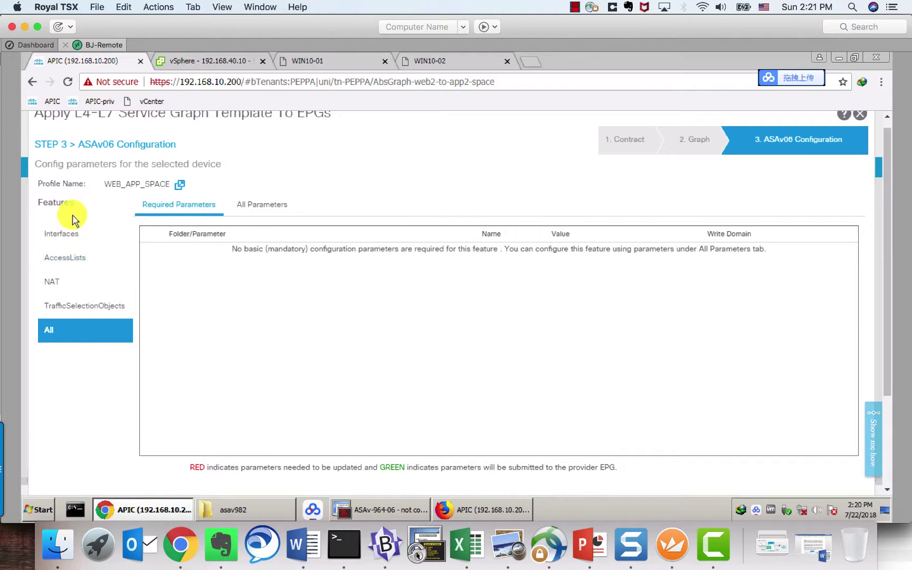
click(63, 235)
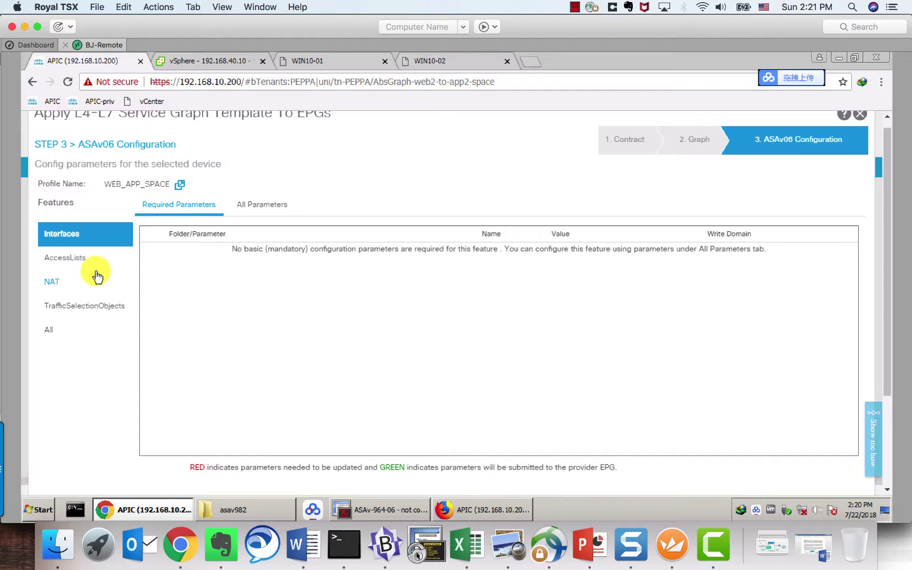
click(268, 211)
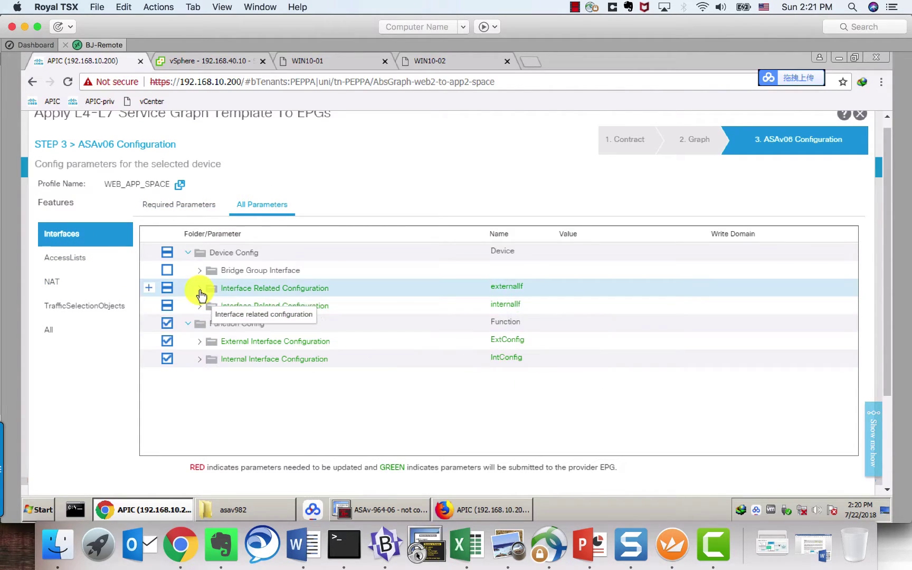
click(199, 288)
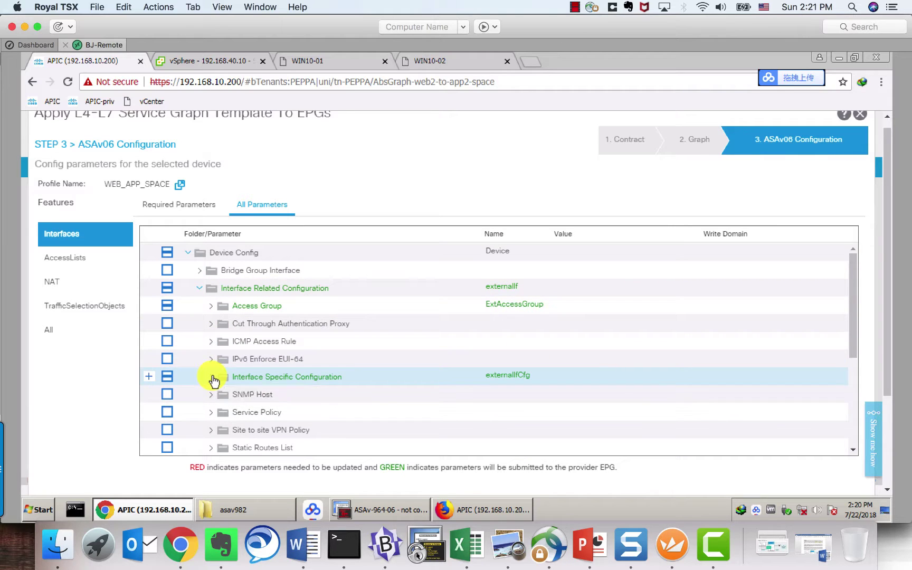
click(211, 376)
scroll(212, 377, down, 3)
click(223, 268)
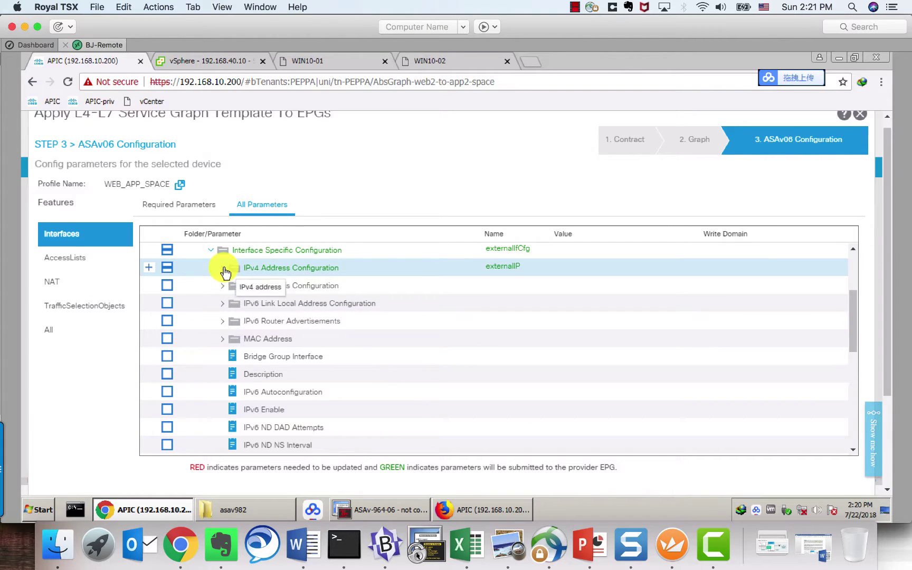
click(584, 290)
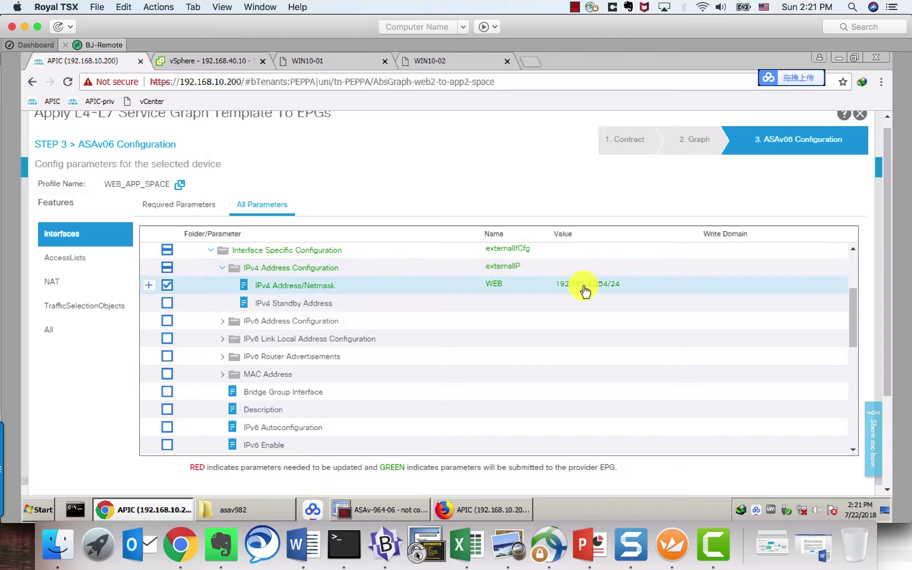
scroll(600, 312, down, 5)
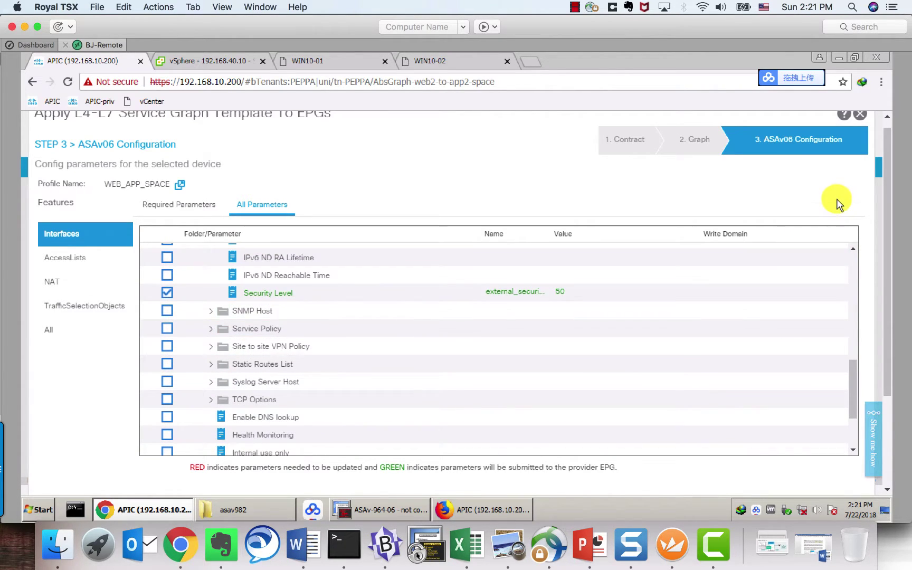
scroll(834, 201, down, 3)
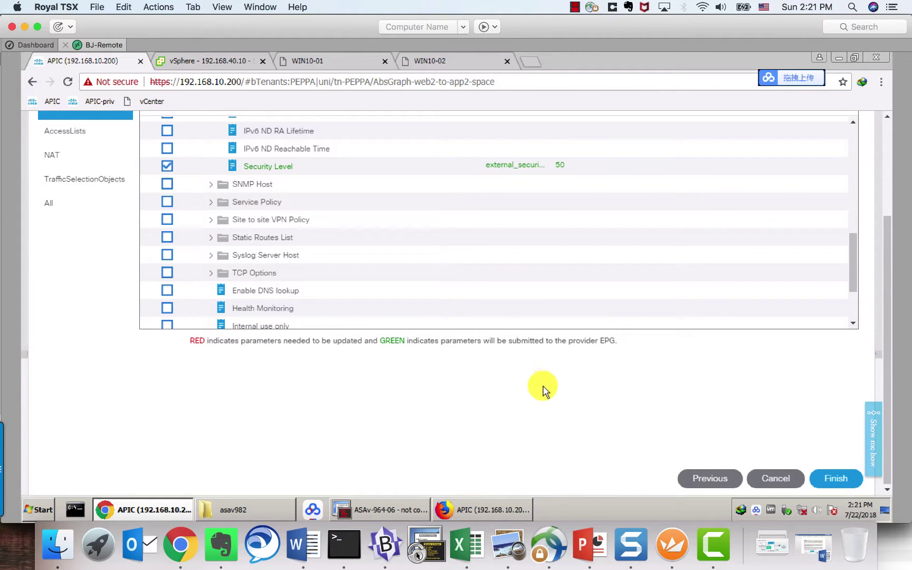
click(839, 479)
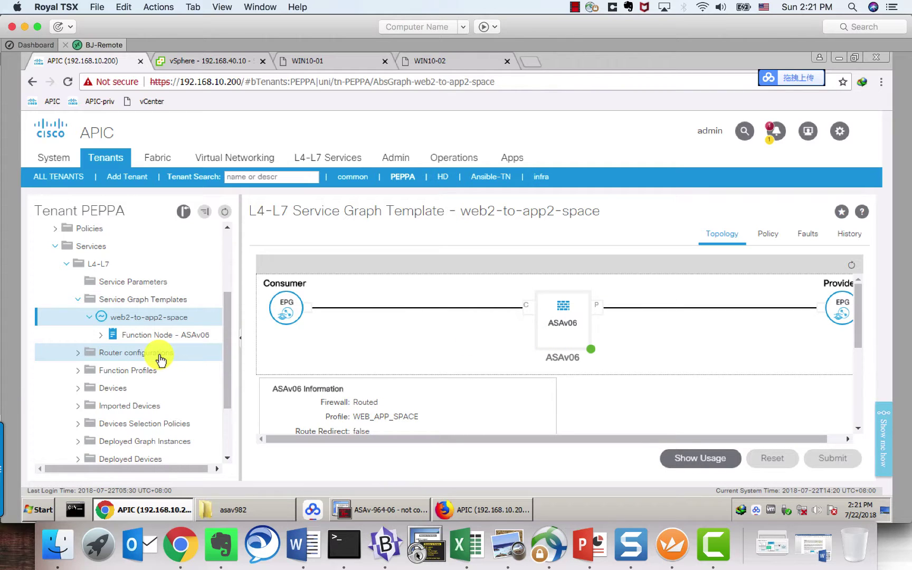
Step: Confirm the web2-to-app2 deployed graph instance shows no faults
click(77, 299)
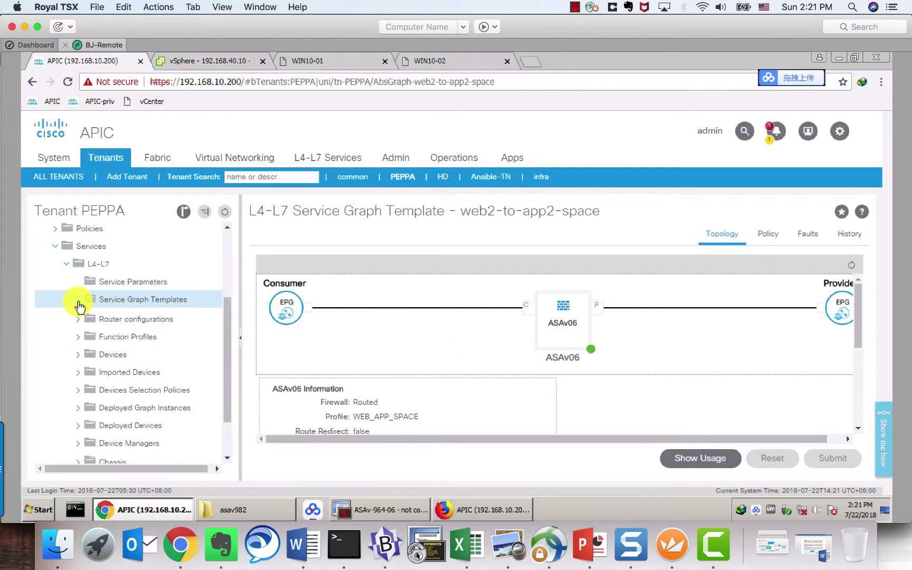
scroll(60, 375, down, 2)
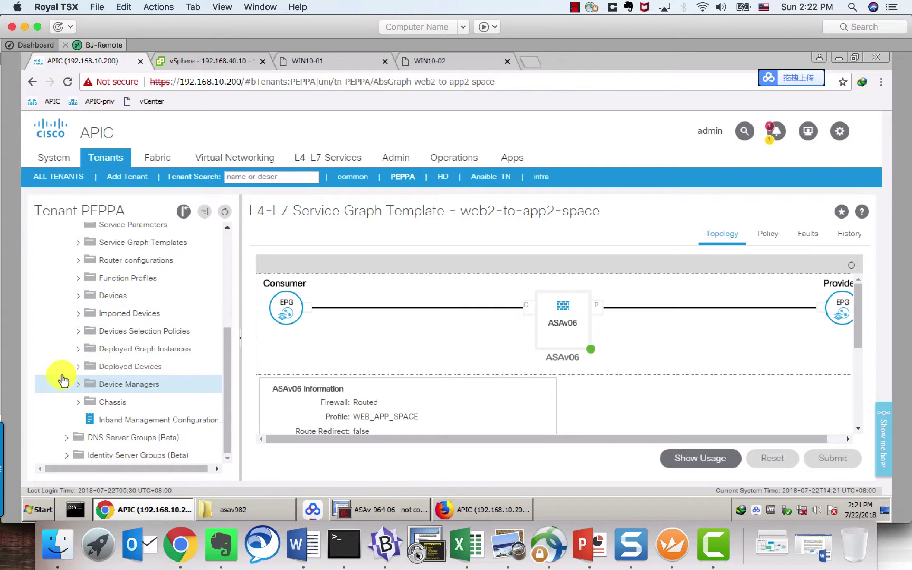
click(77, 350)
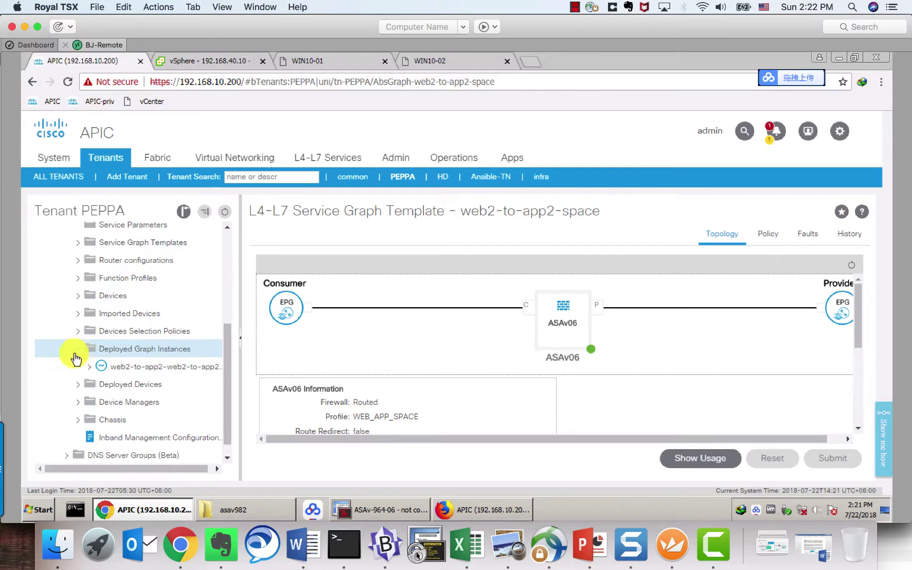
click(125, 369)
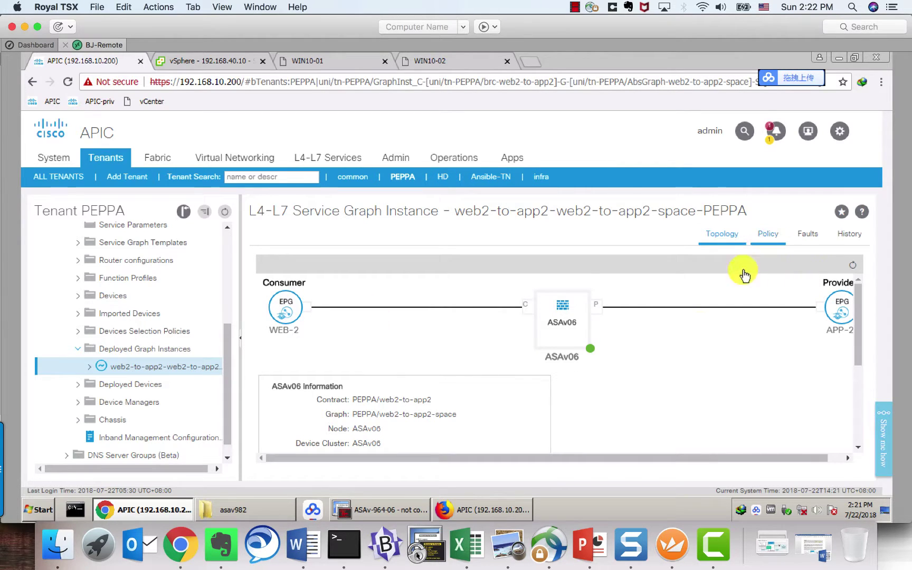
click(806, 235)
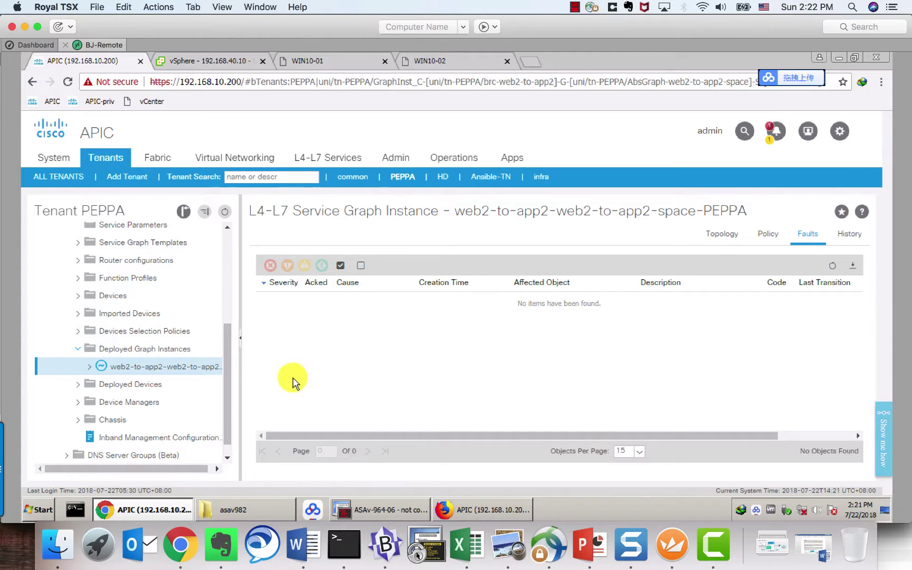
Step: Confirm deployed device ASAv06-VRF-1 is stable (APP vlan-177, WEB vlan-178) with no faults
click(78, 385)
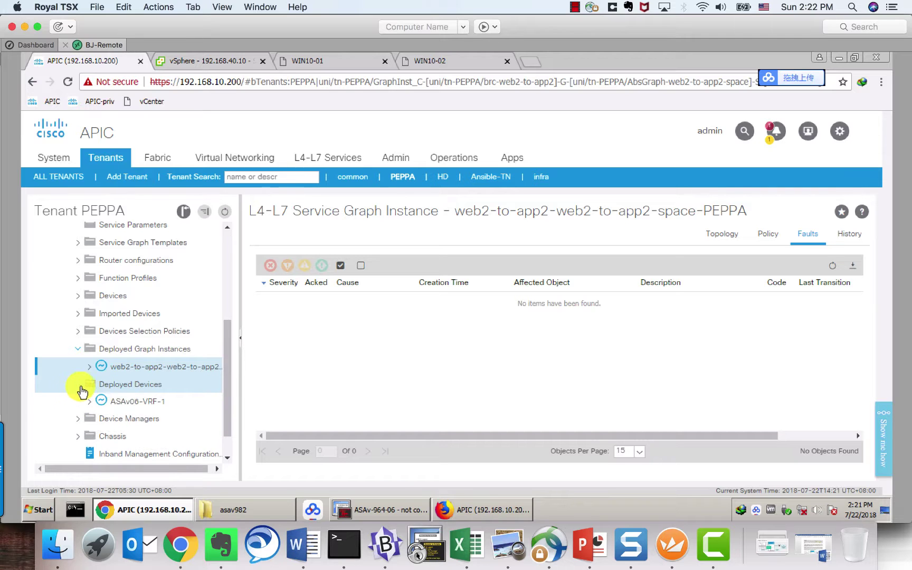
click(152, 406)
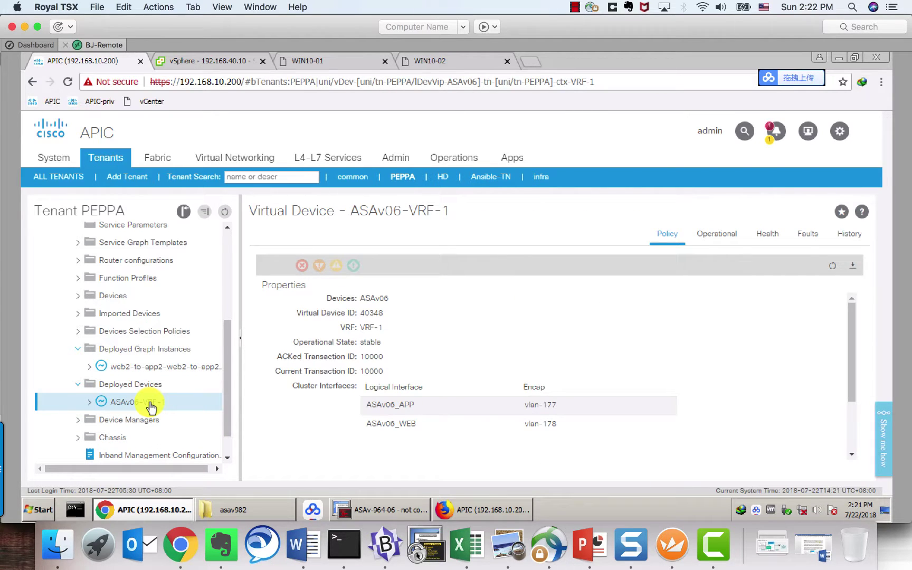
scroll(151, 407, down, 1)
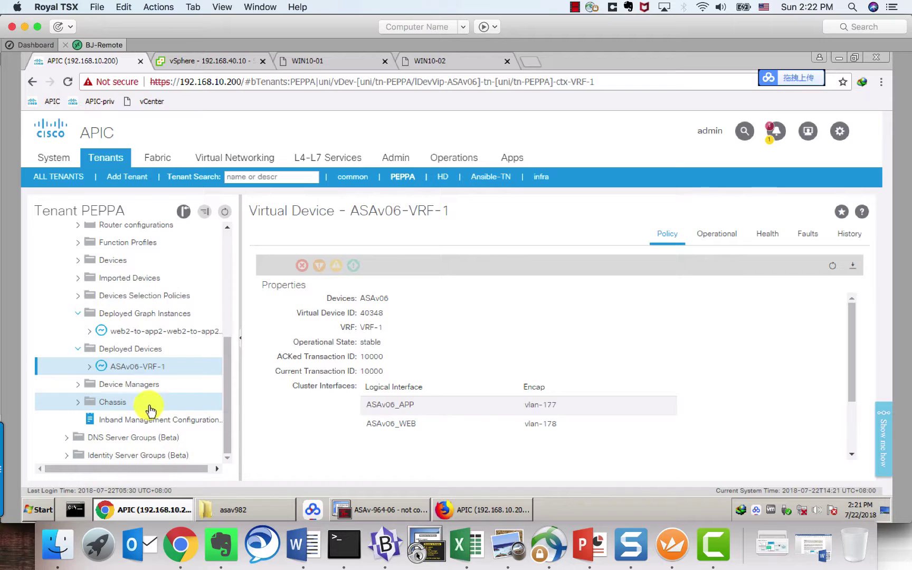
click(93, 371)
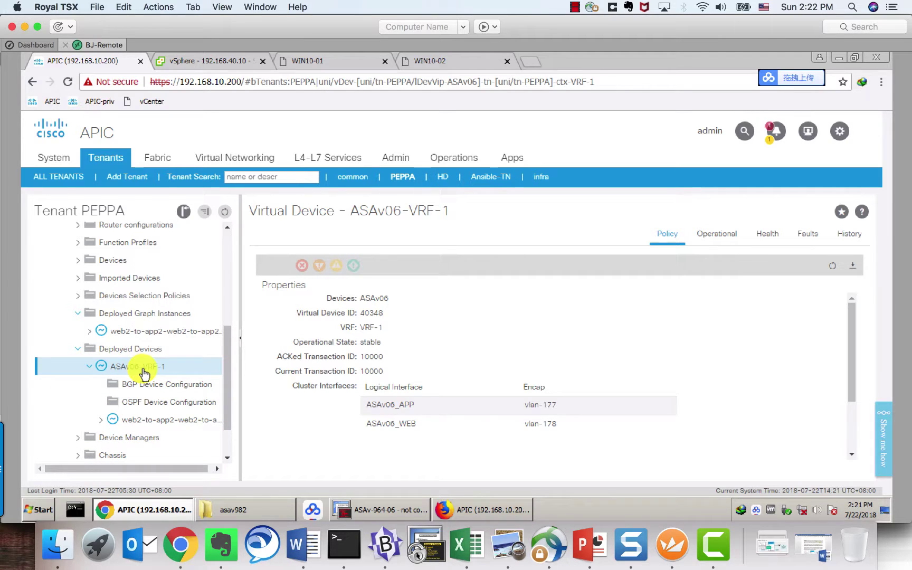
click(806, 238)
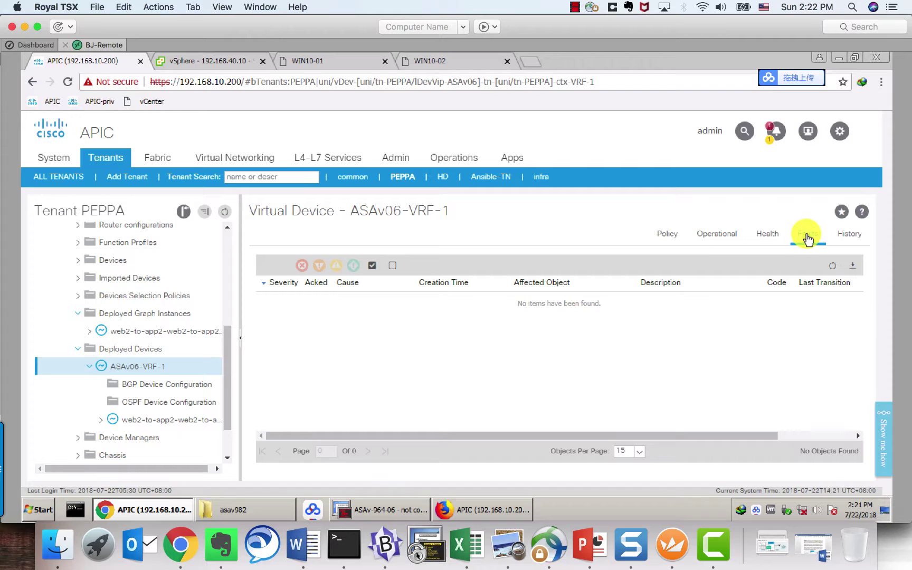
click(79, 350)
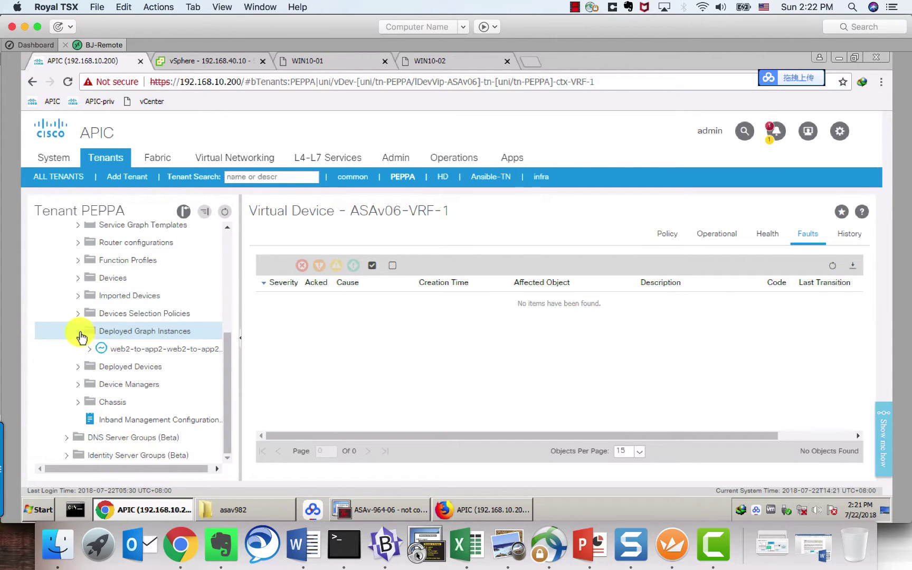
Step: Open the web2-to-app2 logical device context under Devices Selection Policies
click(79, 332)
click(78, 331)
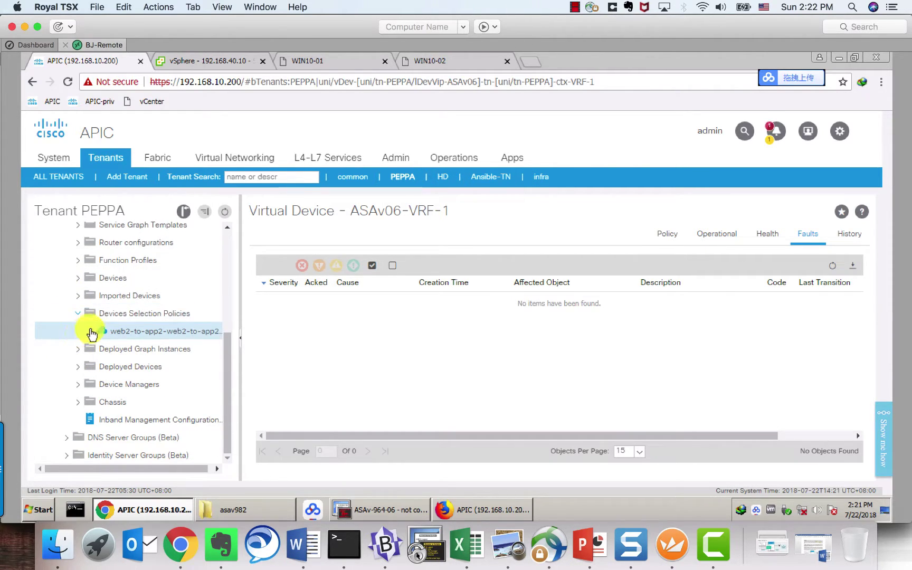
click(127, 336)
click(90, 332)
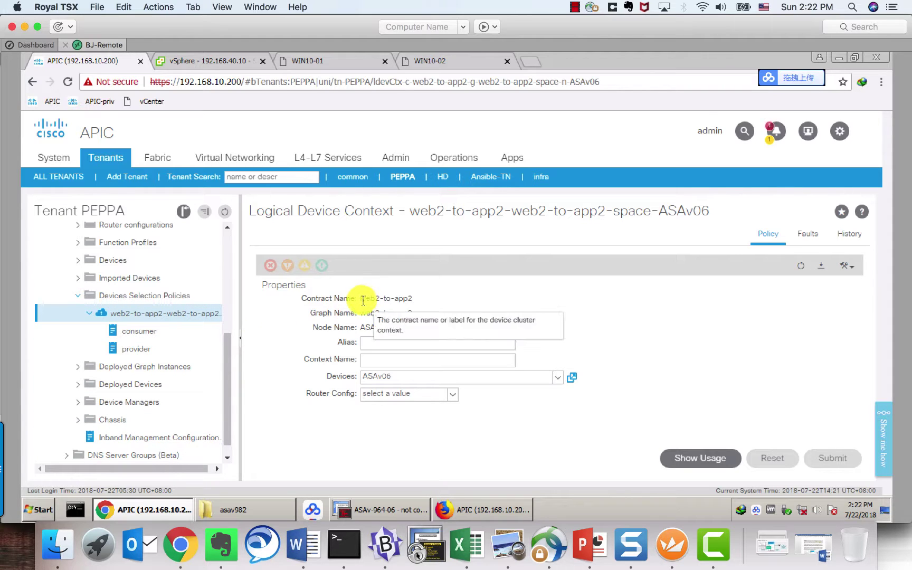
Step: Verify contract web2-to-app2, graph web2-to-app2-space and node ASAv06, then move to vSphere Client
drag(358, 300, 415, 306)
click(416, 306)
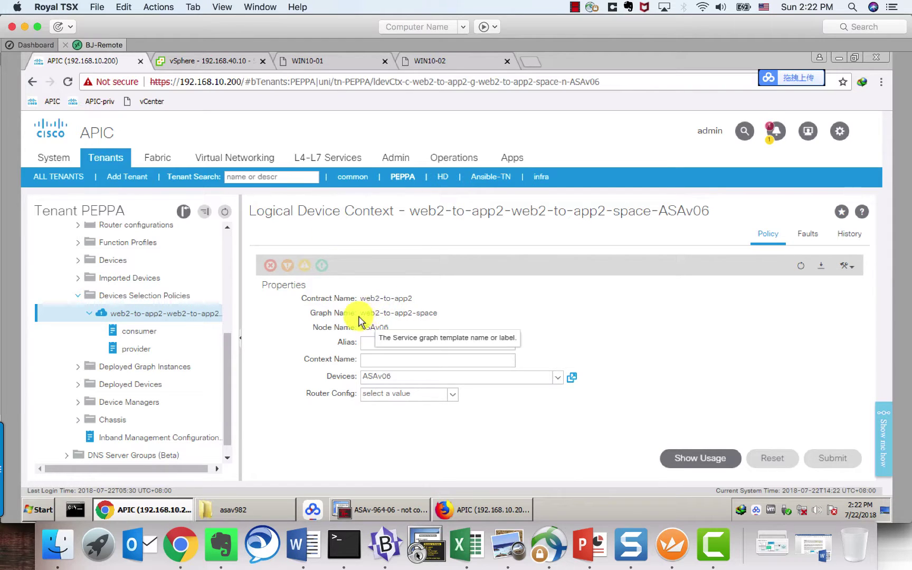
drag(361, 314, 435, 311)
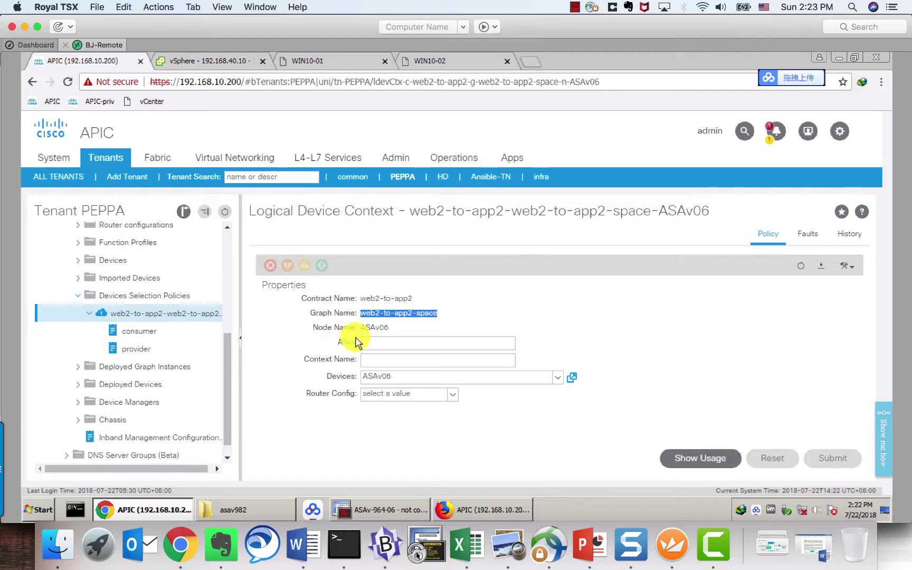
drag(360, 327, 387, 329)
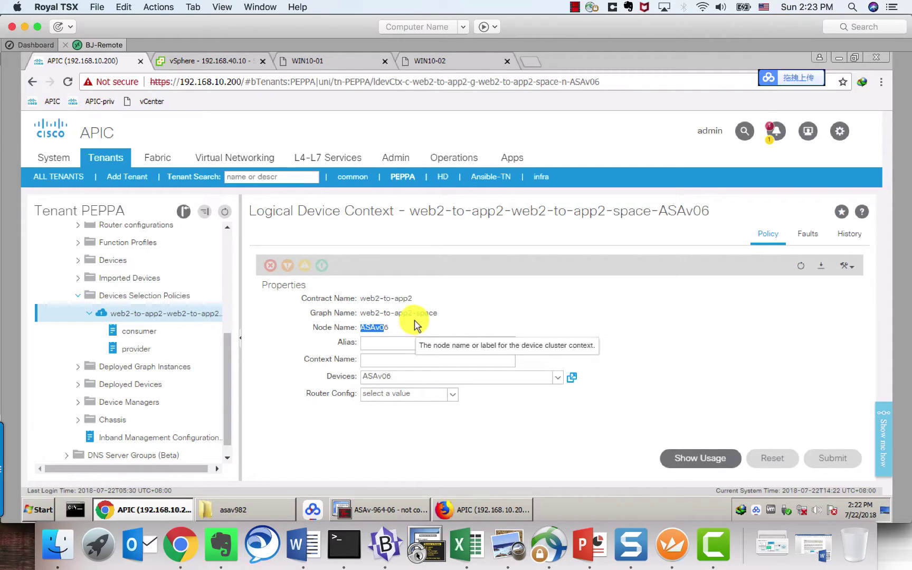
drag(362, 301, 413, 299)
click(413, 305)
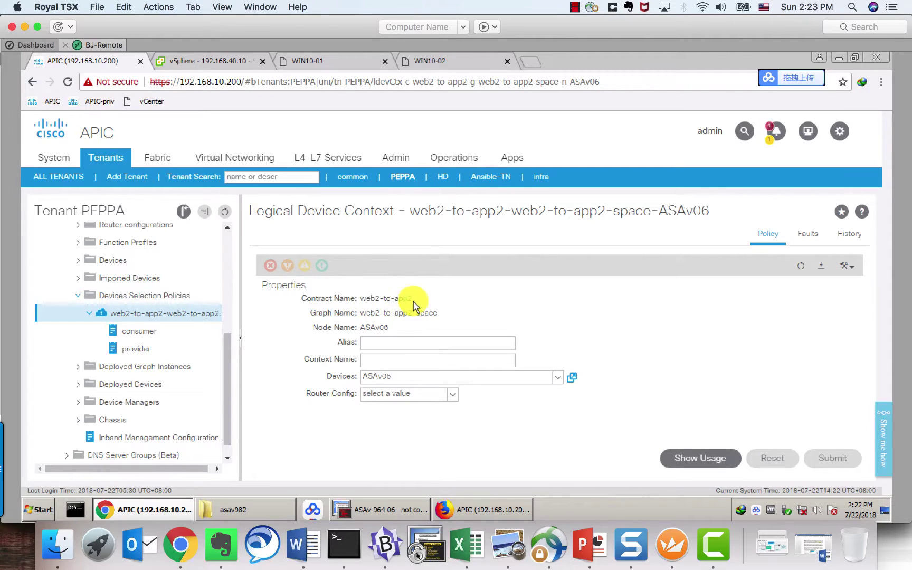
mouse_move(365, 301)
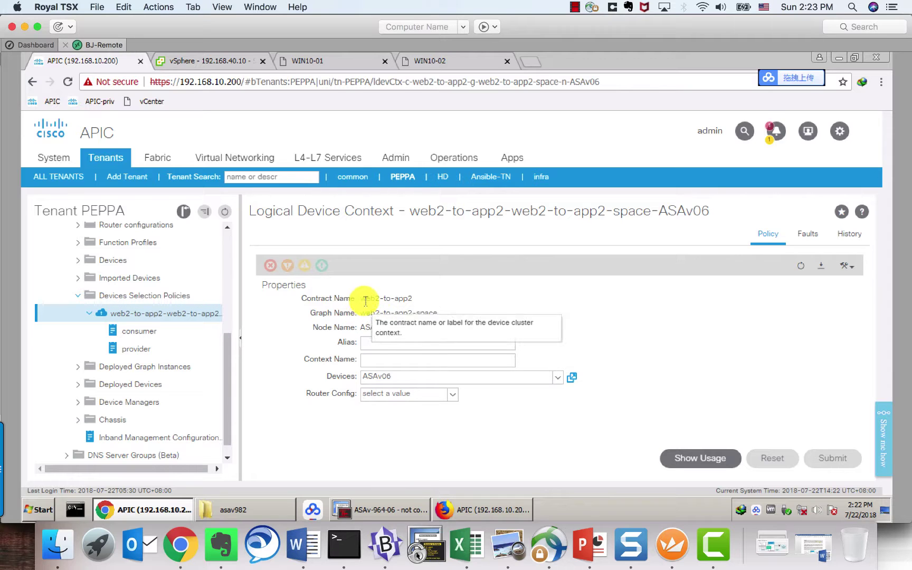
mouse_move(393, 346)
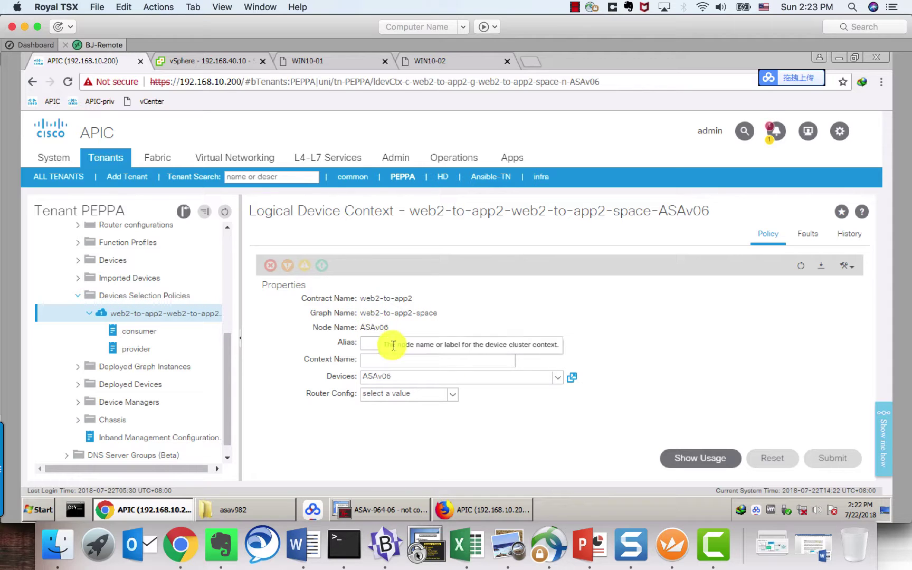
drag(231, 367, 230, 330)
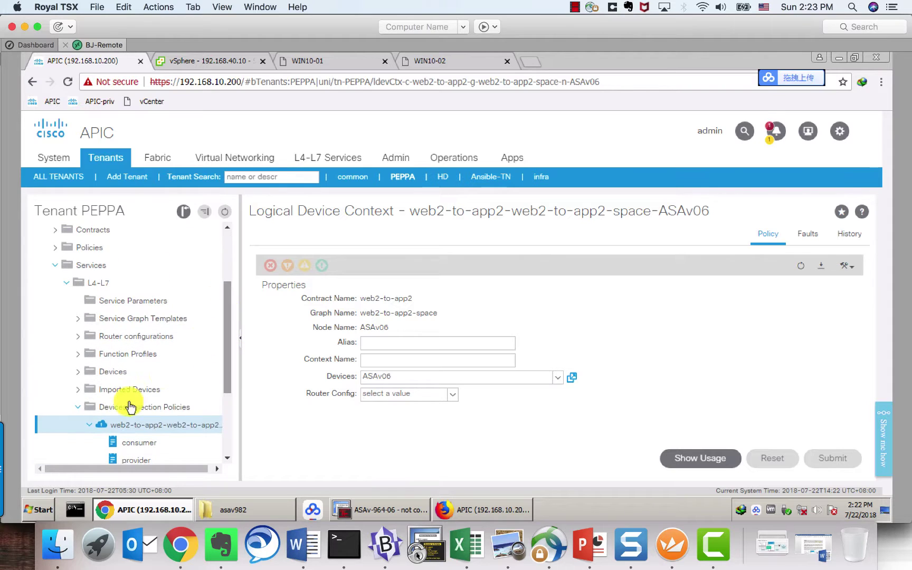
click(78, 408)
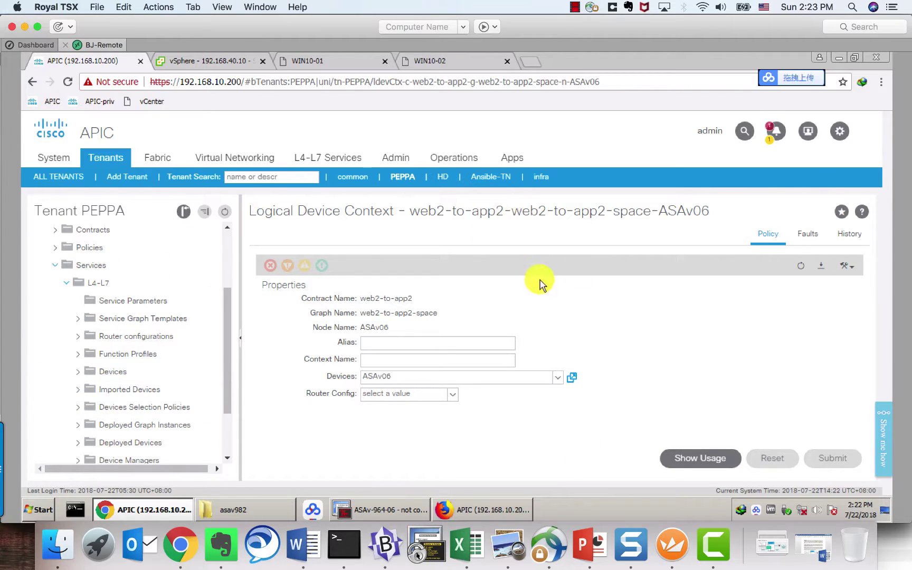
click(217, 62)
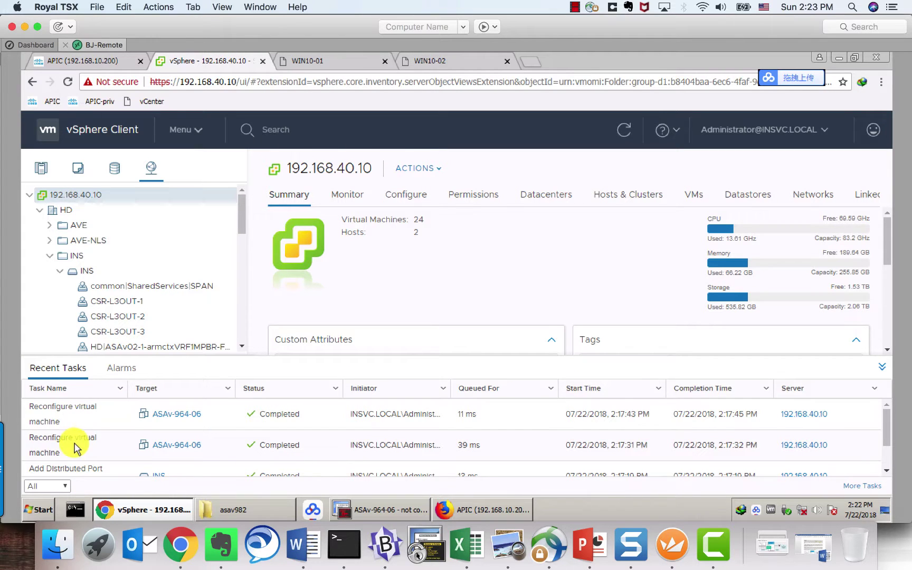
Step: Navigate the vSphere Networking tree to bring the PEPPA ASAv06 port groups into view
scroll(72, 451, down, 2)
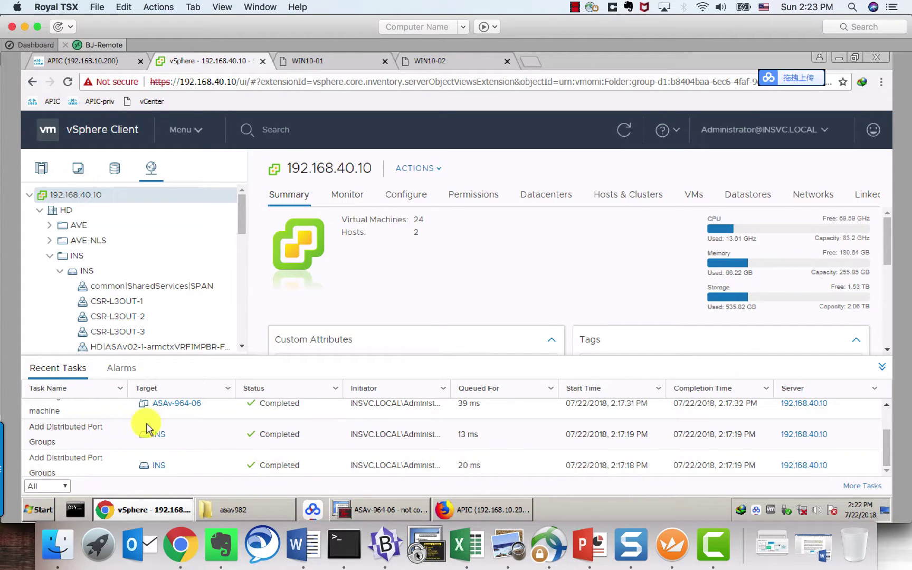
scroll(101, 432, up, 2)
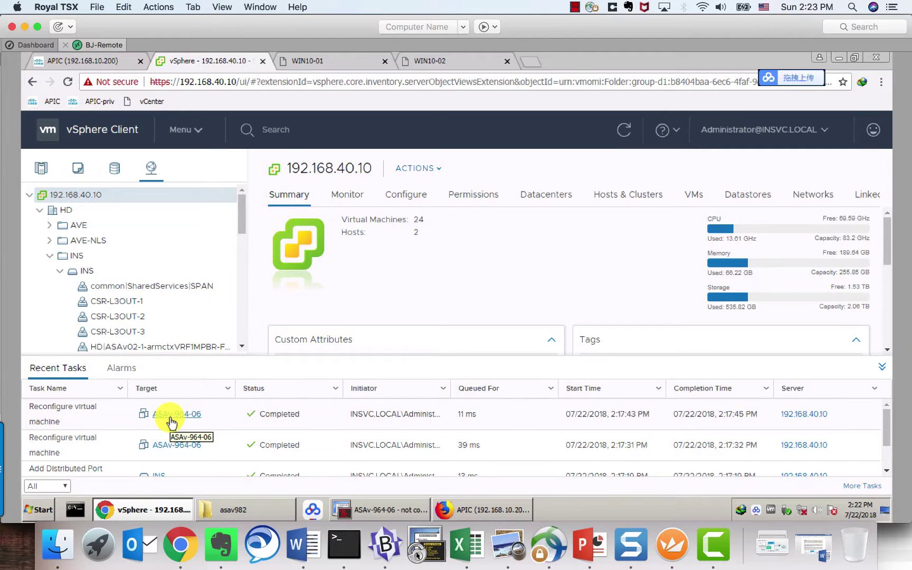
click(243, 347)
click(243, 347)
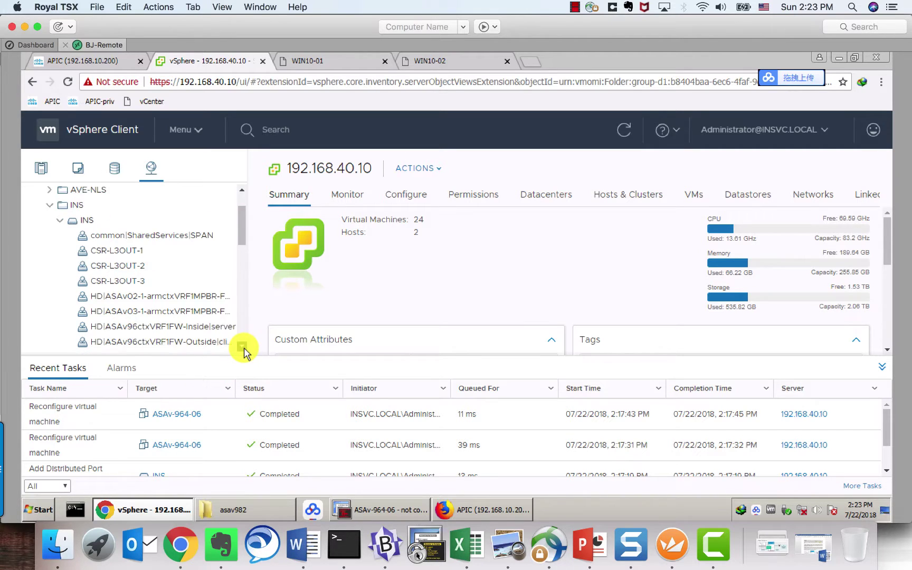
click(243, 347)
click(242, 347)
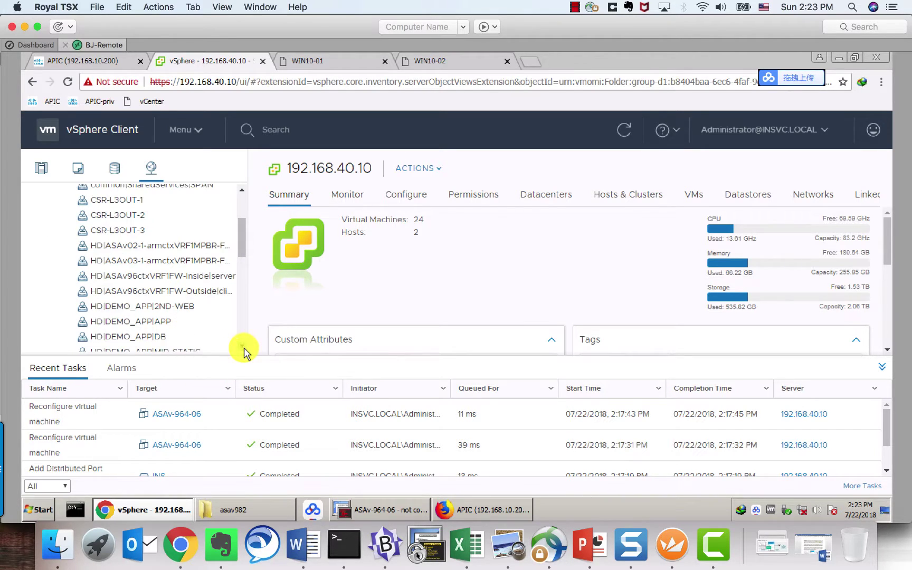
click(242, 347)
click(243, 347)
click(242, 347)
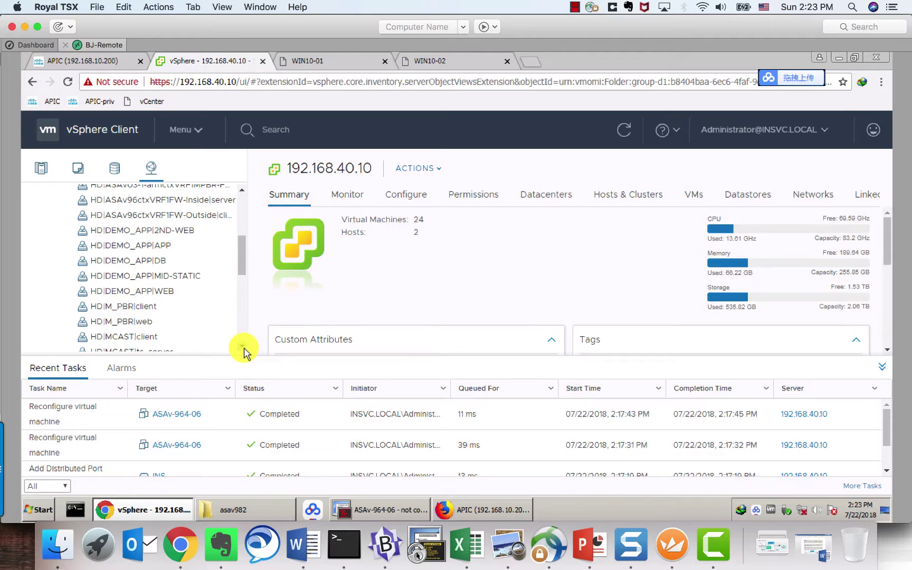
click(242, 347)
click(242, 347)
click(243, 347)
click(243, 347)
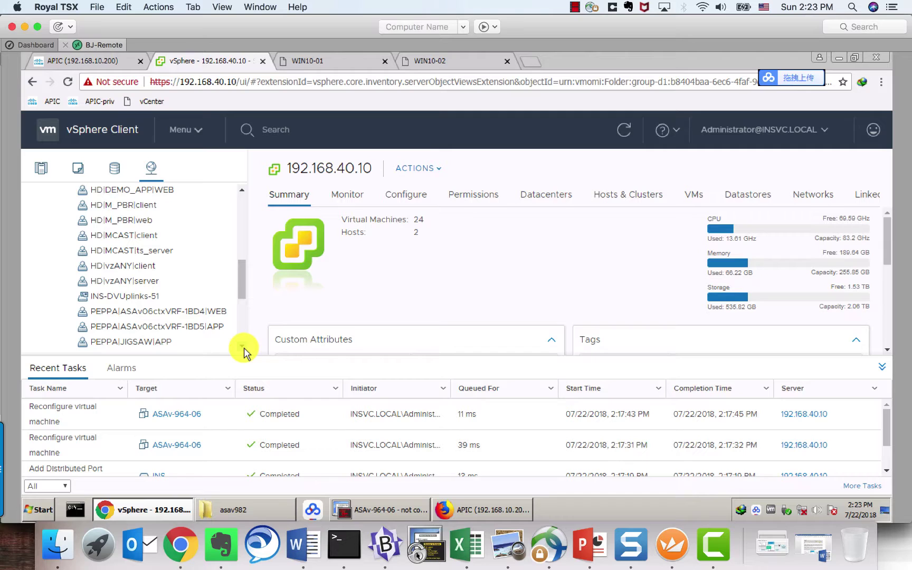
Step: Check the VMs on the PEPPA|ASAv06ctxVRF-1BD4|WEB and PEPPA|ASAv06ctxVRF-1BD5|APP port groups, confirming ASAv-964-06 on both
click(182, 313)
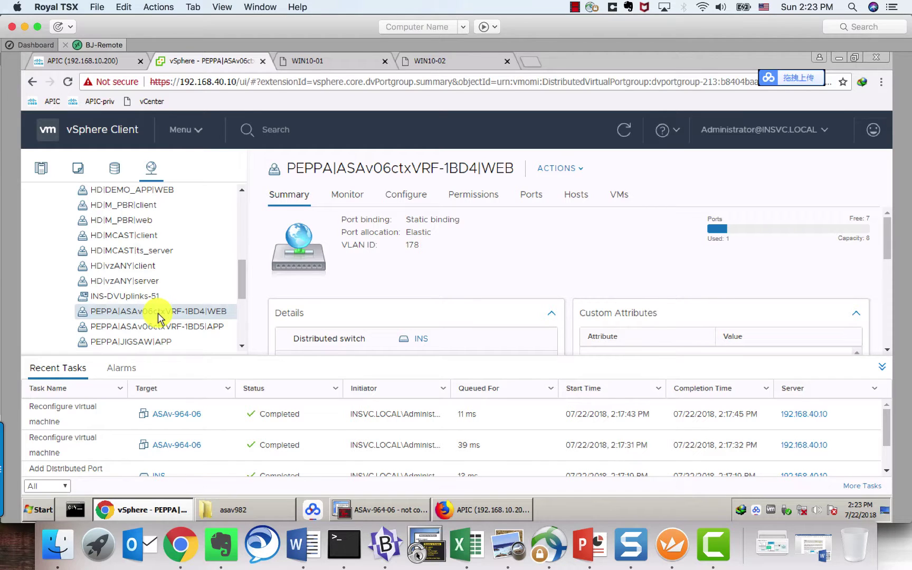
click(614, 195)
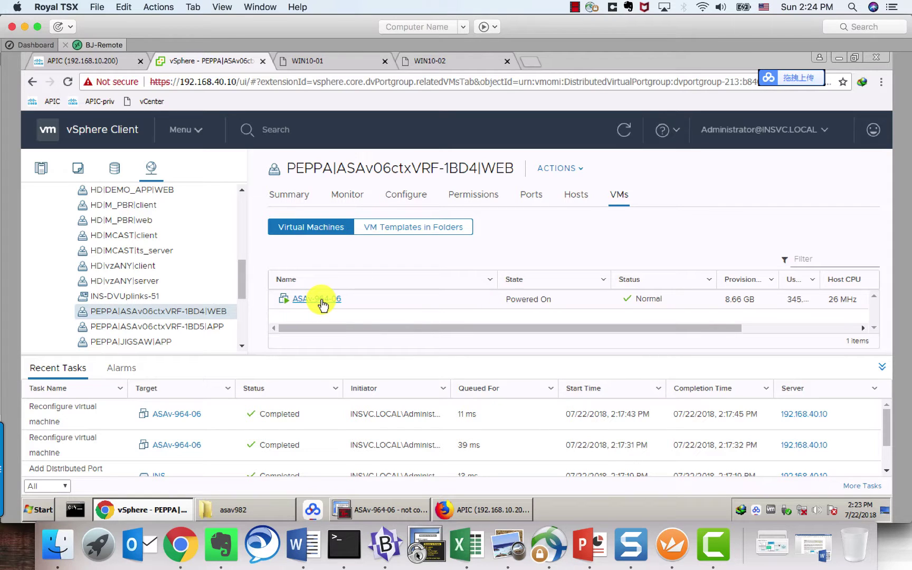
click(211, 326)
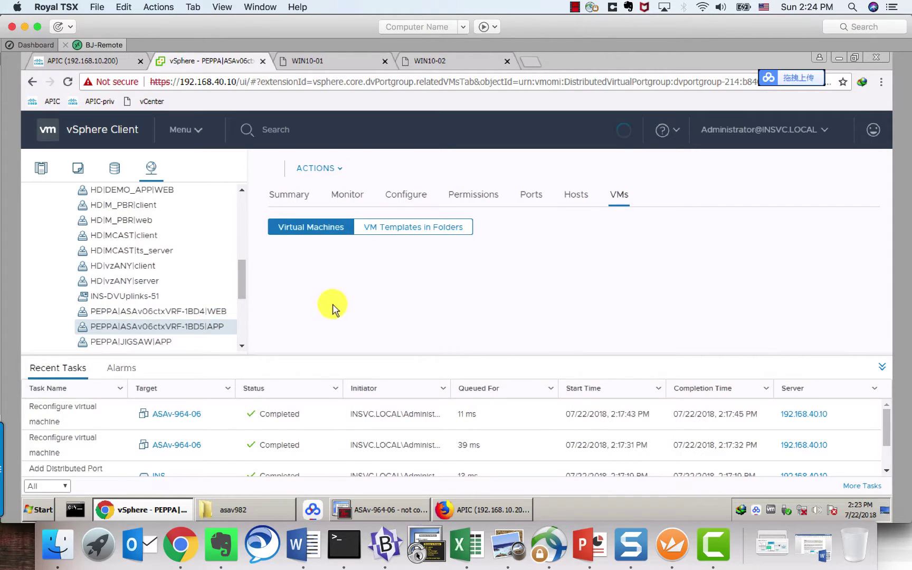
Step: On the WIN10-01 console, reload the IIS welcome page from 192.168.5.12 in Edge
click(340, 61)
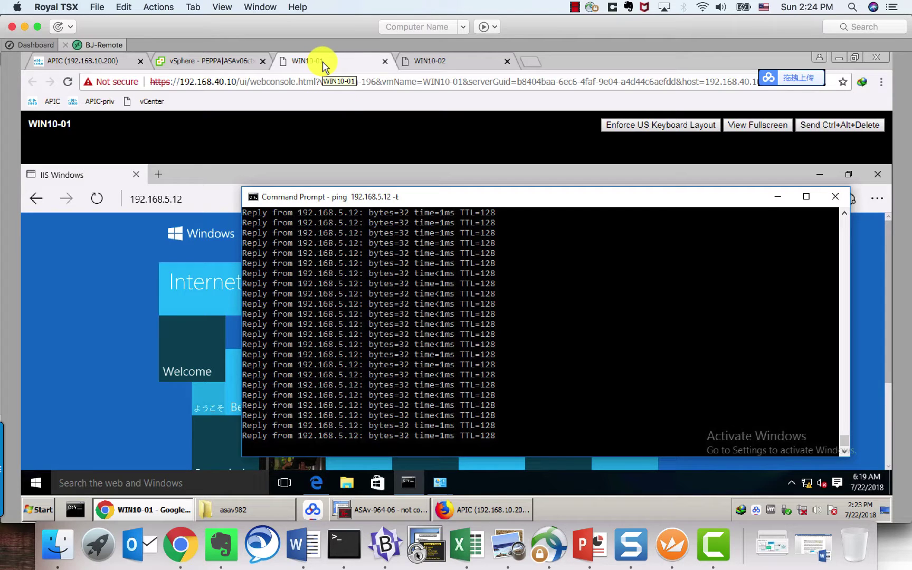
click(185, 199)
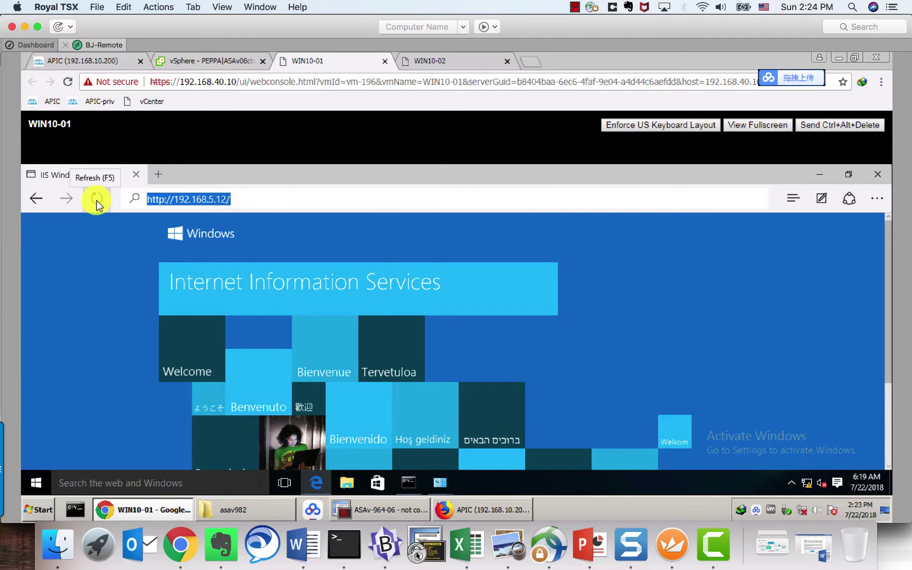
click(96, 202)
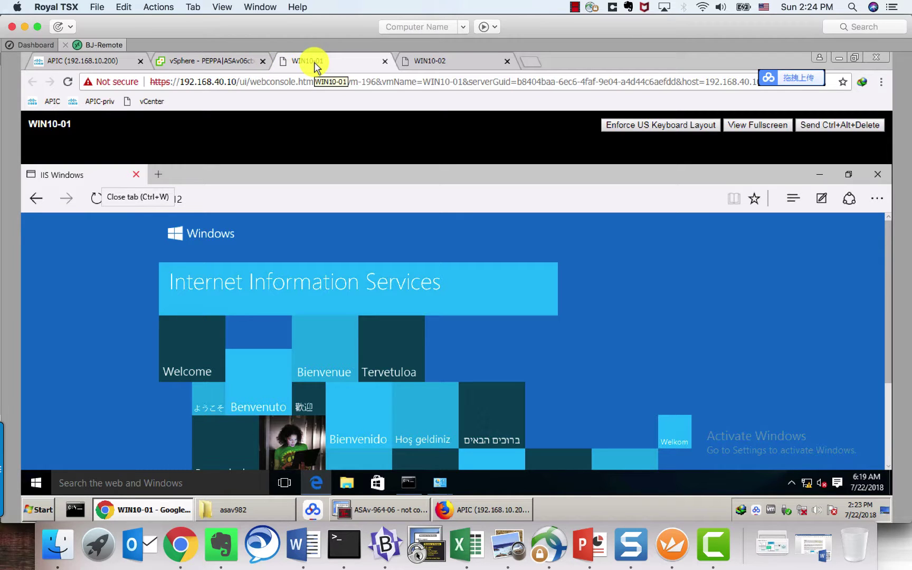
click(401, 510)
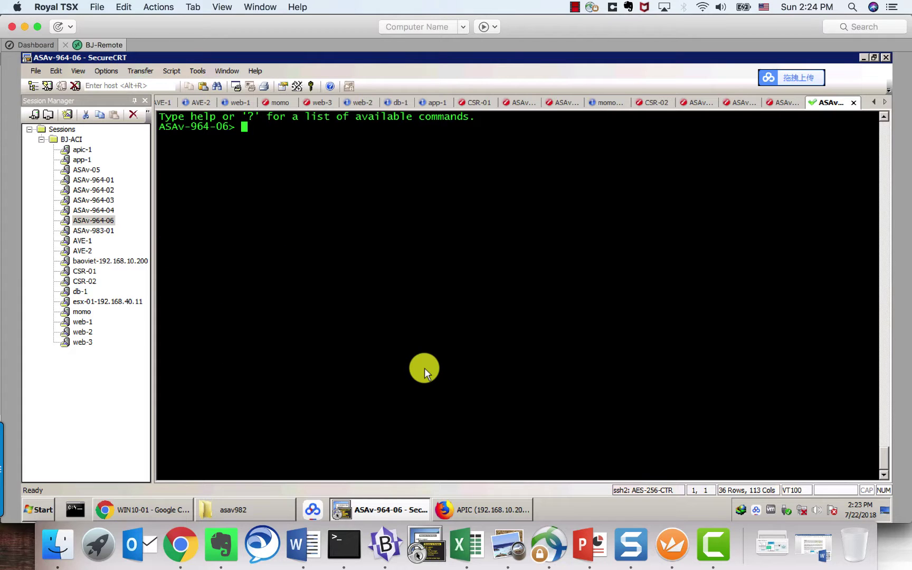
Step: Enter privileged mode on ASAv-964-06 with the enable password and run show conn
key(Return)
key(Return)
text(ea)
key(Return)
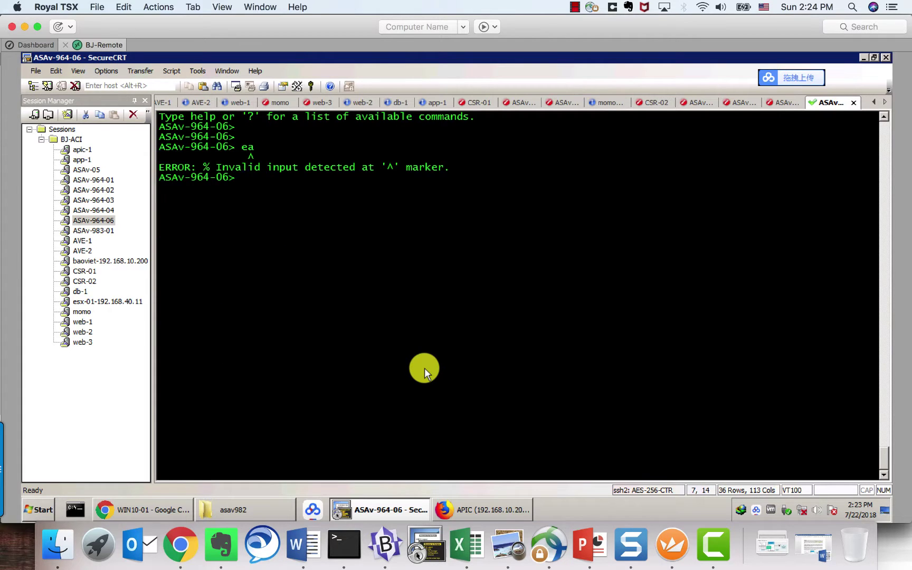
text(ena)
key(Return)
key(Return)
key(Return)
key(Return)
text(s)
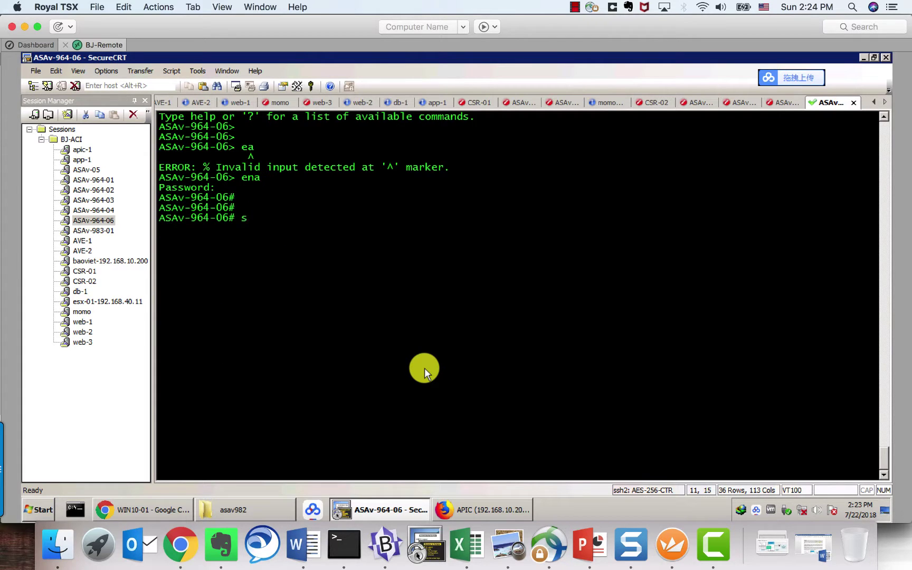
text(how conn)
key(Return)
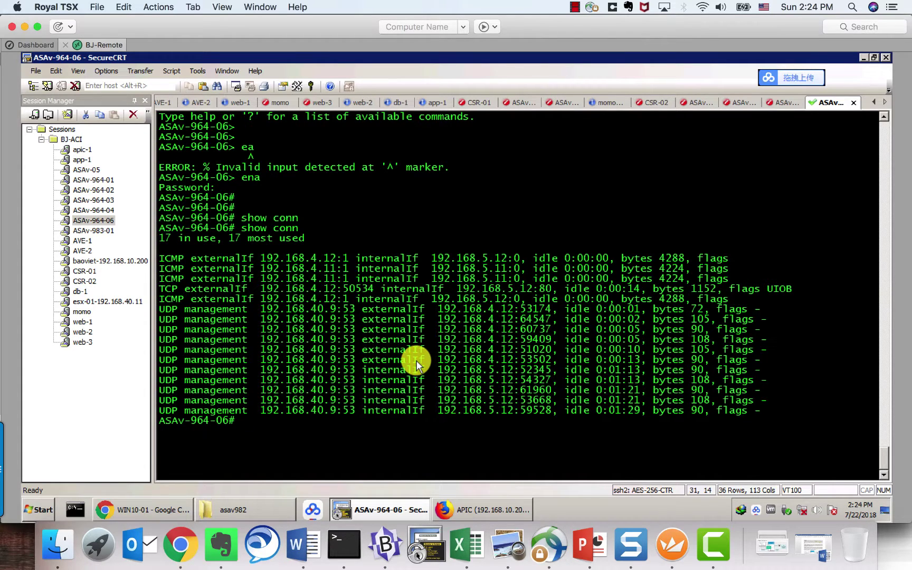
Step: Run show access-list to confirm access-list-inbound permits ip any any (hitcnt=309)
key(Return)
key(Return)
text(show )
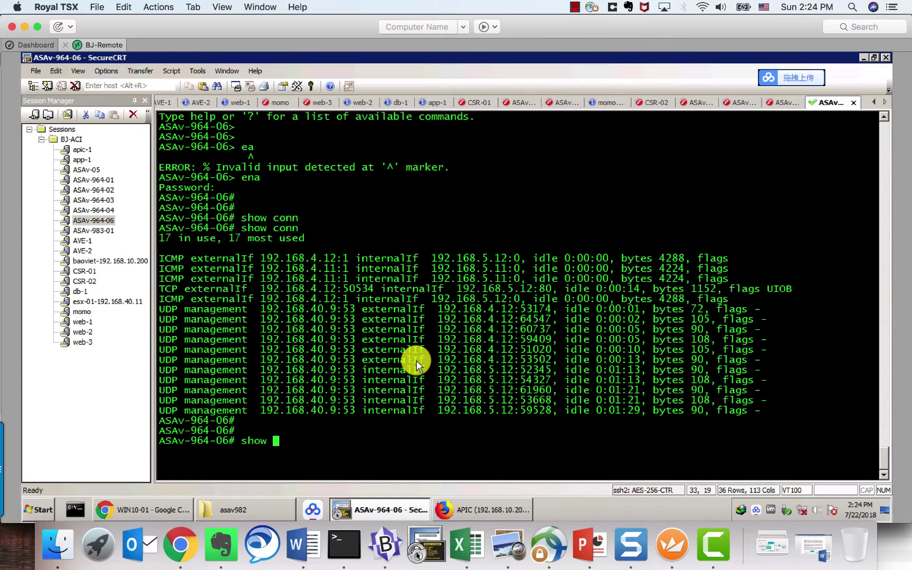
text(acess)
key(Tab)
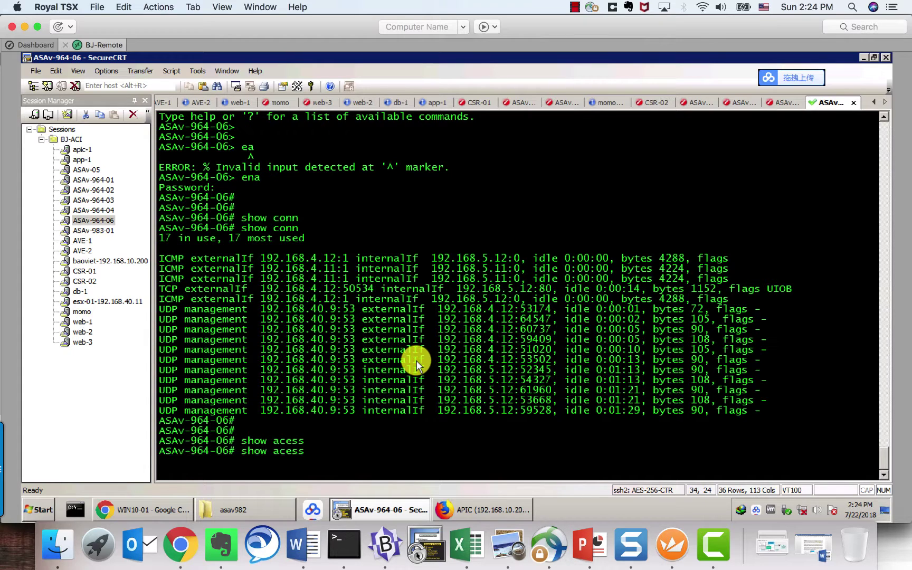
key(BackSpace)
key(BackSpace)
text(ces)
key(Tab)
key(Return)
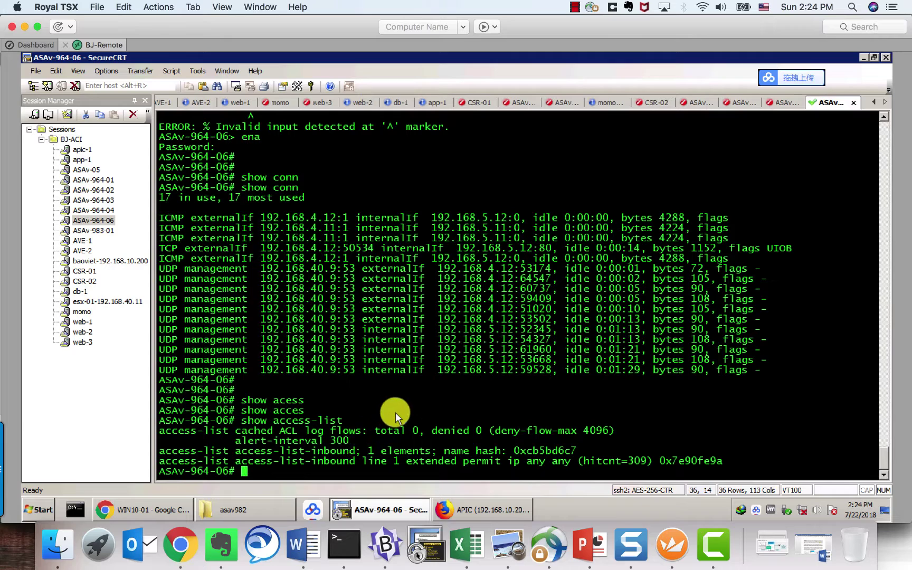
key(Return)
key(Return)
key(Return)
key(Return)
Step: Start a 'capture webapp interface' command and list the interfaces available for capture
text(caop)
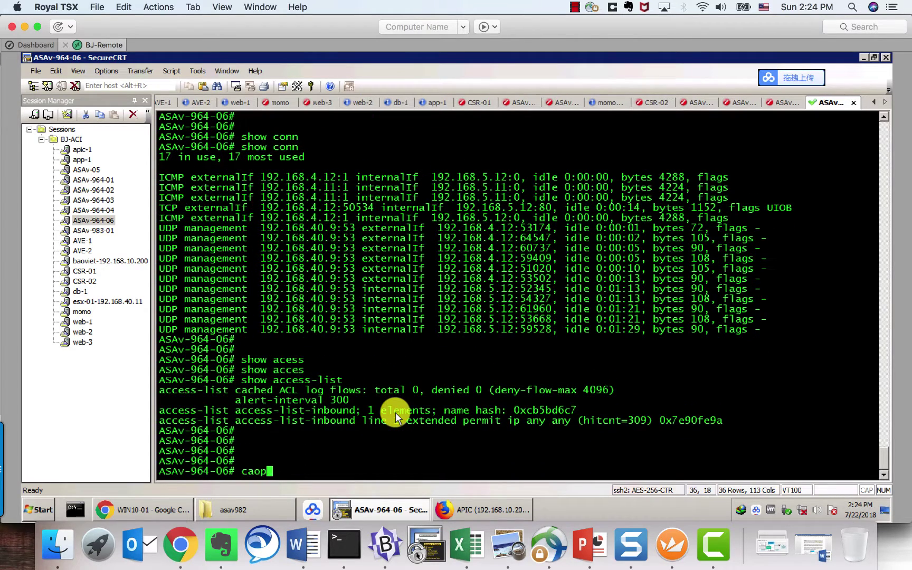
key(Tab)
key(BackSpace)
key(BackSpace)
text(p)
key(Tab)
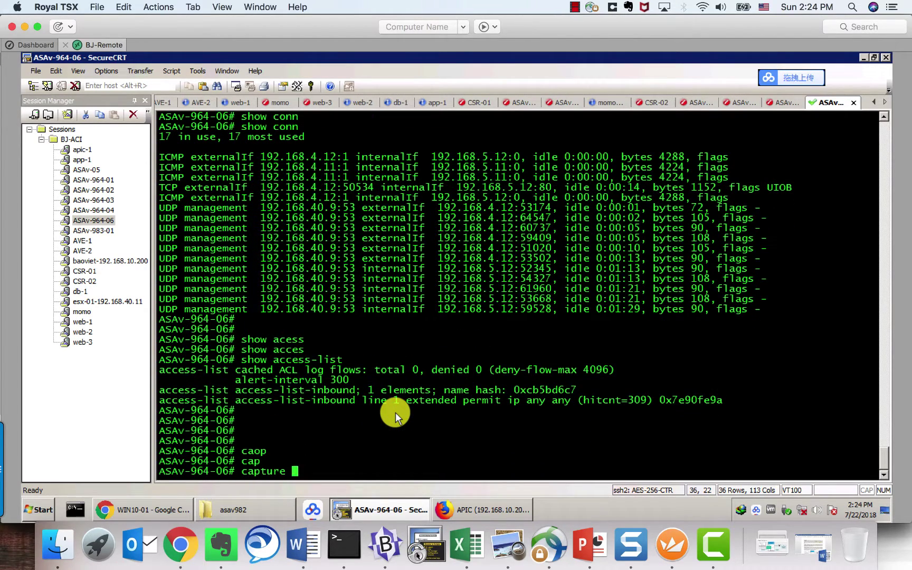
text(webapp in)
key(Tab)
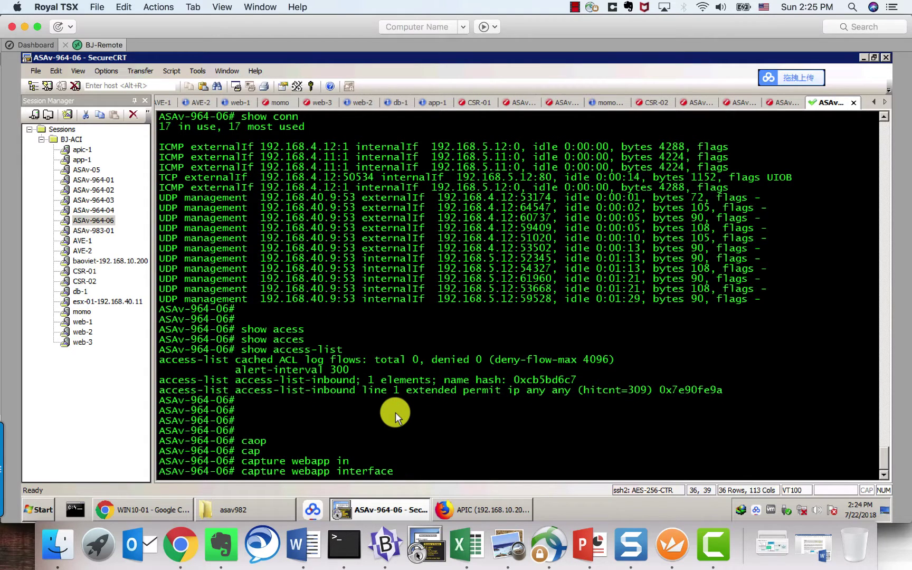
text(WE)
key(Tab)
text(B)
key(Tab)
key(BackSpace)
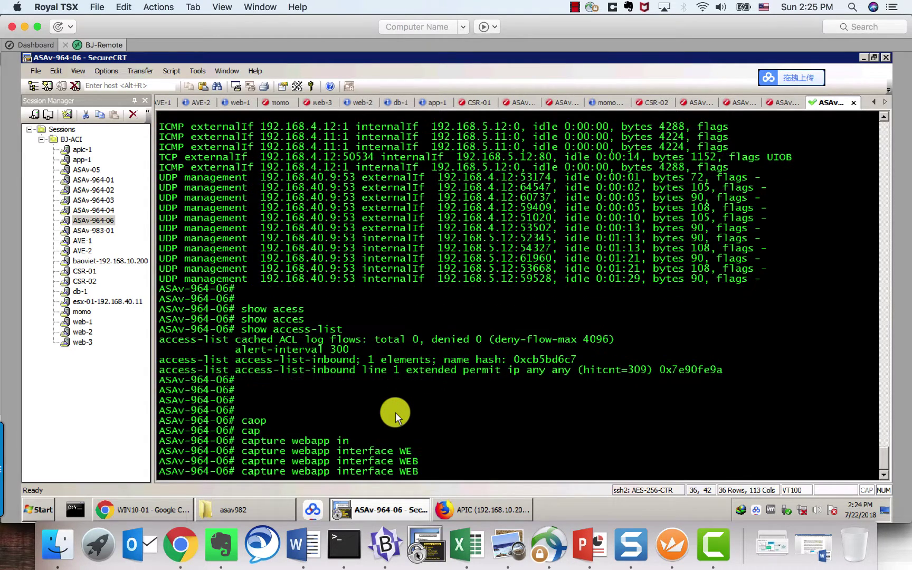
key(BackSpace)
key(BackSpace)
text(?)
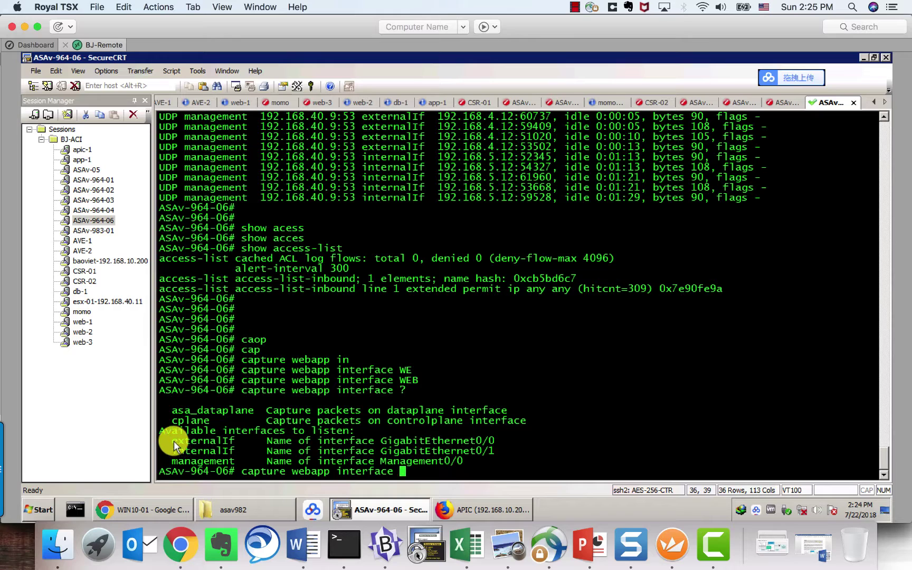
Step: Finish the webapp capture on interface externalIf with the real-time option and run it
drag(173, 440, 236, 437)
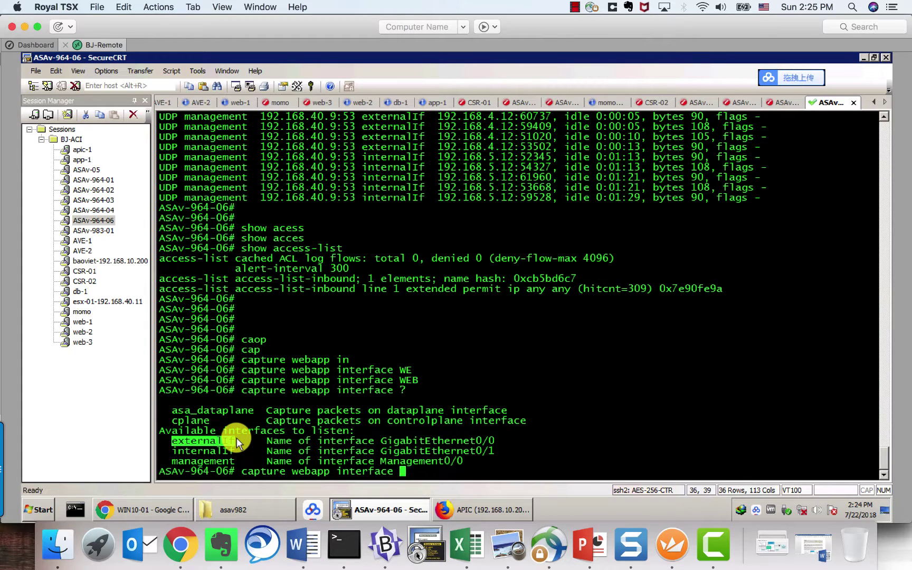
key(super+c)
key(super+v)
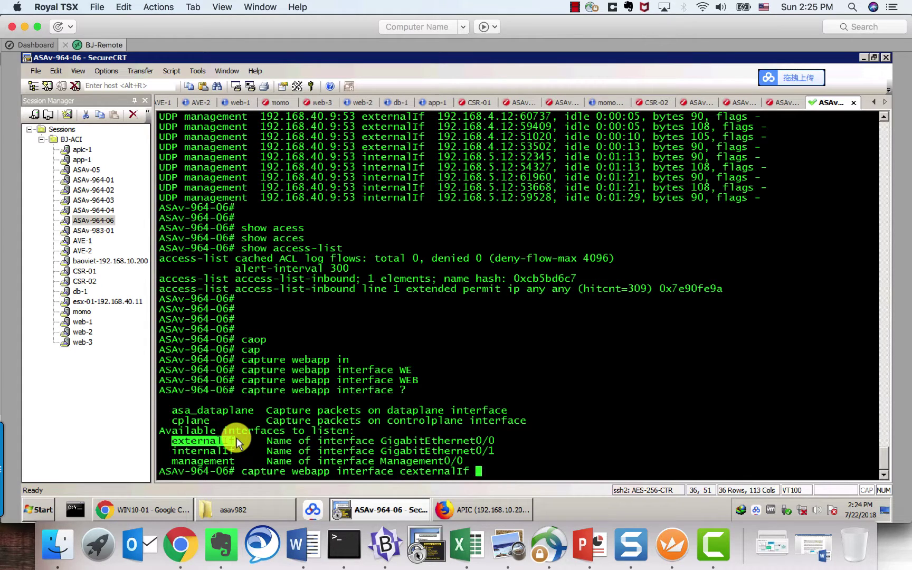
key(Left)
key(Left)
key(BackSpace)
key(Right)
key(Right)
key(Right)
key(Right)
key(Right)
key(Right)
key(Right)
key(Right)
key(Right)
key(Right)
key(Right)
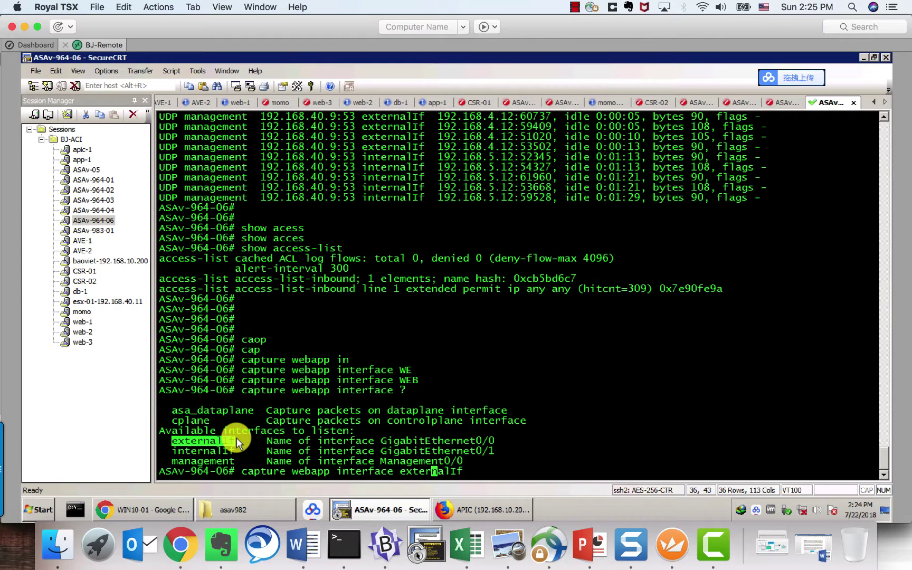
text(re)
key(Tab)
key(Return)
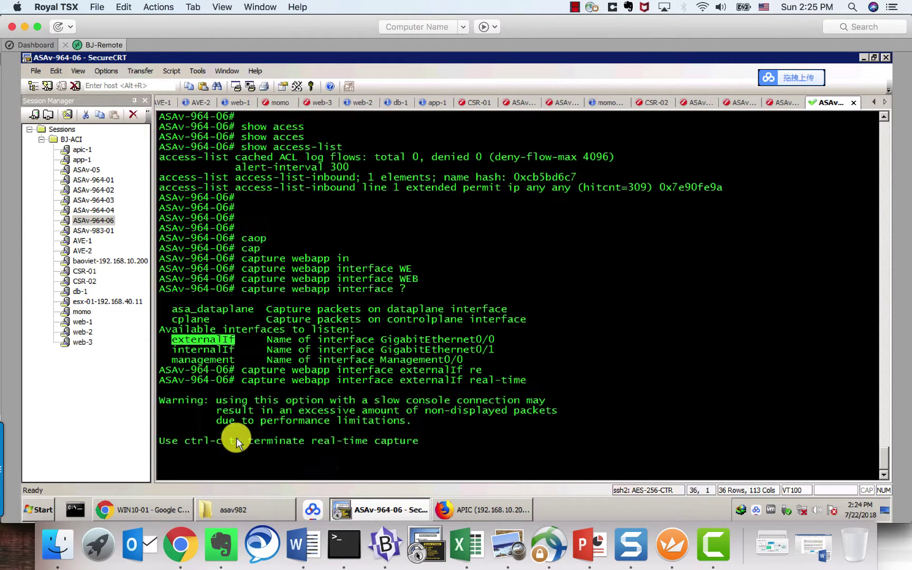
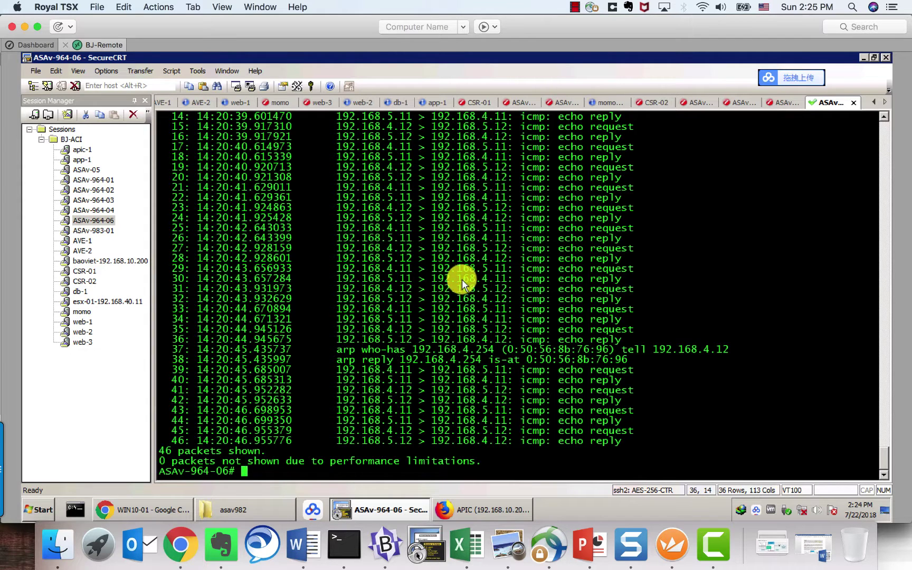
Step: Switch from SecureCRT to the browser showing the WIN10-01 console with the IIS page
click(156, 508)
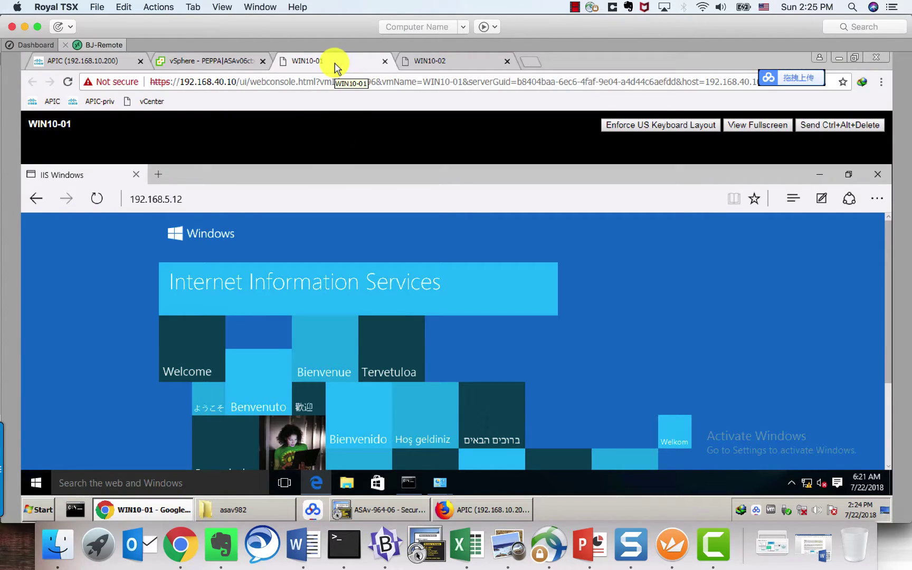
Step: On WIN10-02, ping 192.168.4.12, confirm the replies, then stop the ping
click(443, 62)
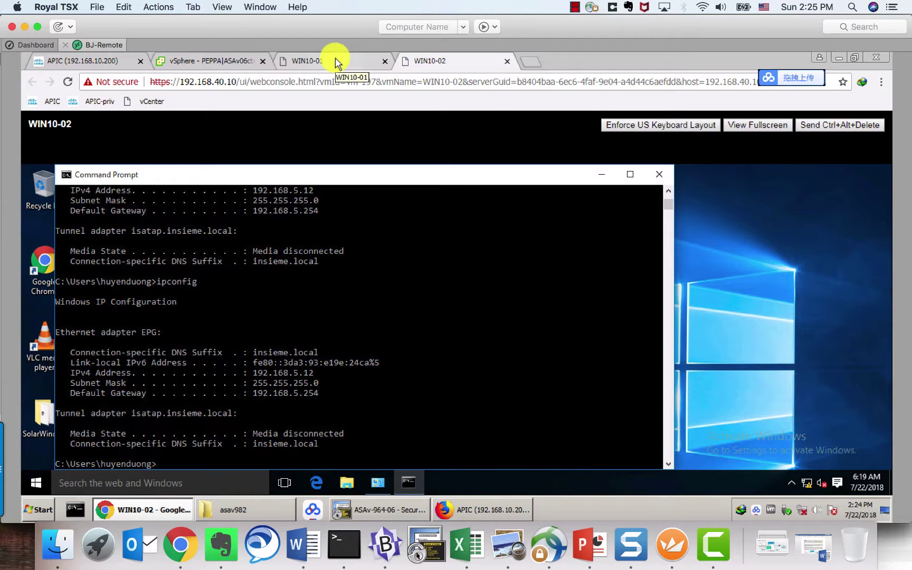
click(296, 350)
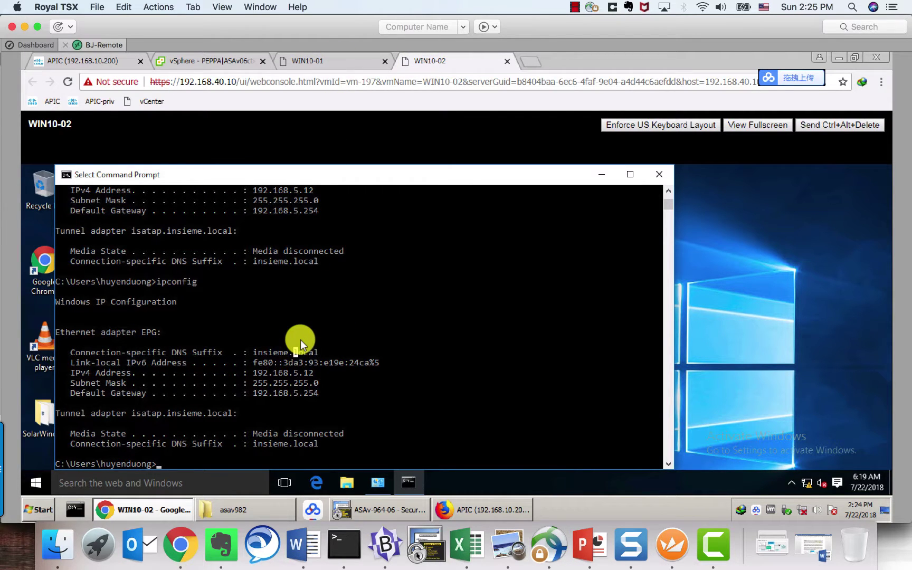
key(Up)
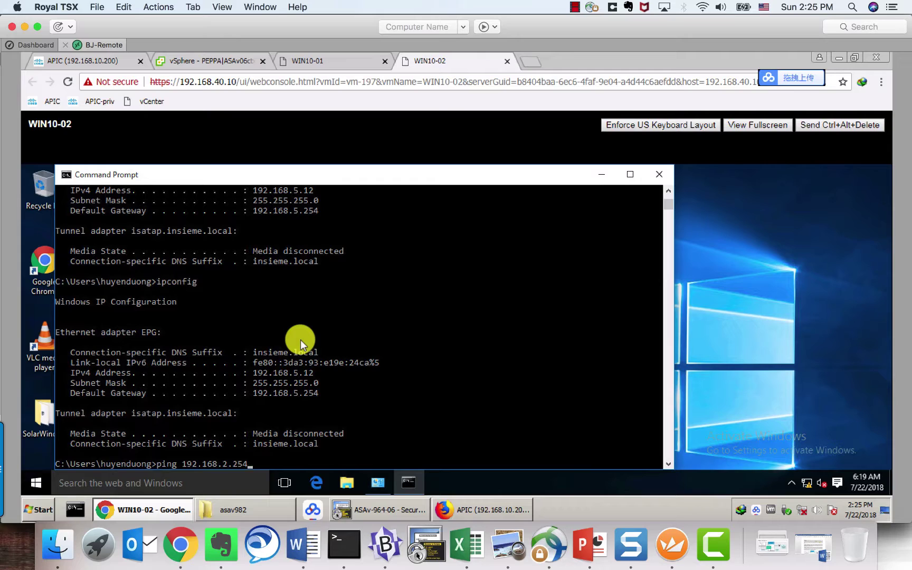
key(Left)
key(Left)
key(BackSpace)
text(4)
key(BackSpace)
key(BackSpace)
key(BackSpace)
text(12)
key(Return)
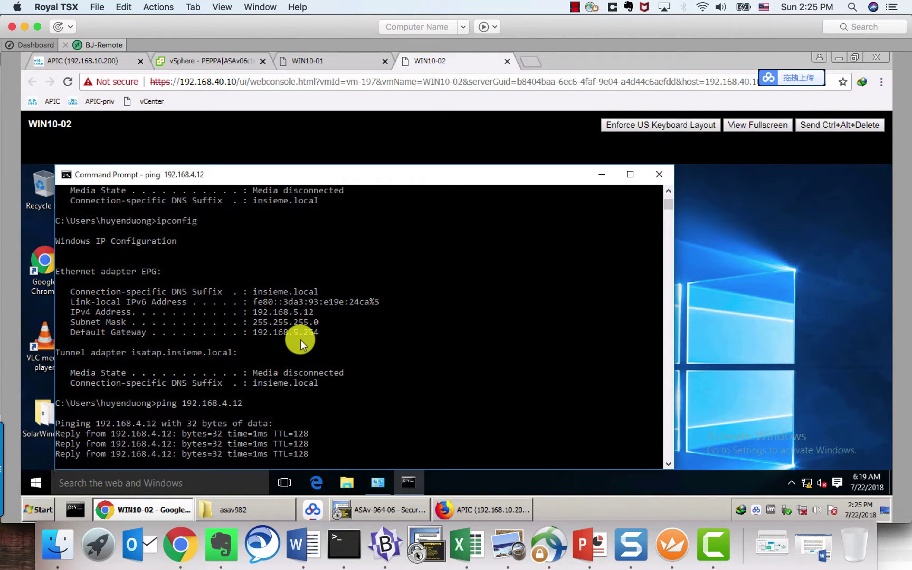
key(ctrl+c)
Step: In APIC, open the Subject of contract web2-to-app2 under Tenant PEPPA > Contracts > Standard
click(100, 61)
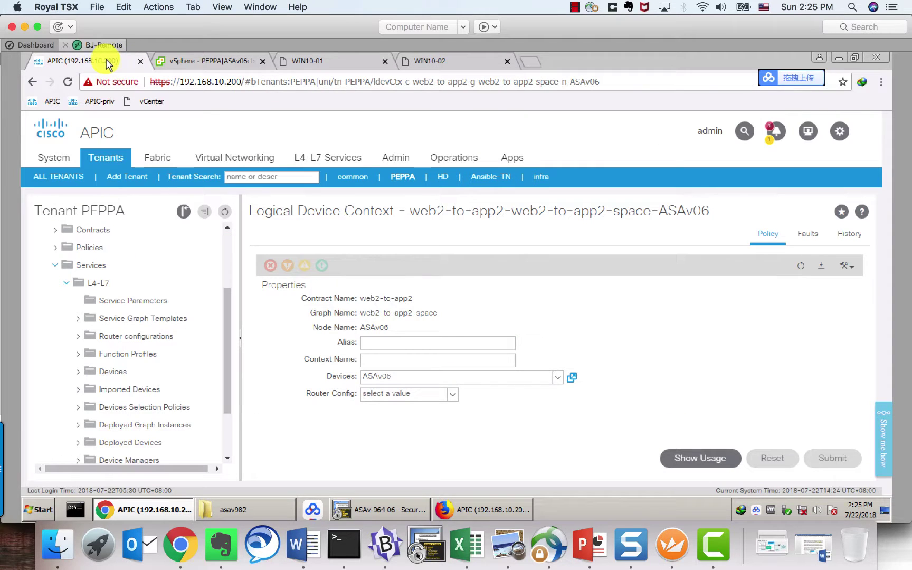
click(66, 286)
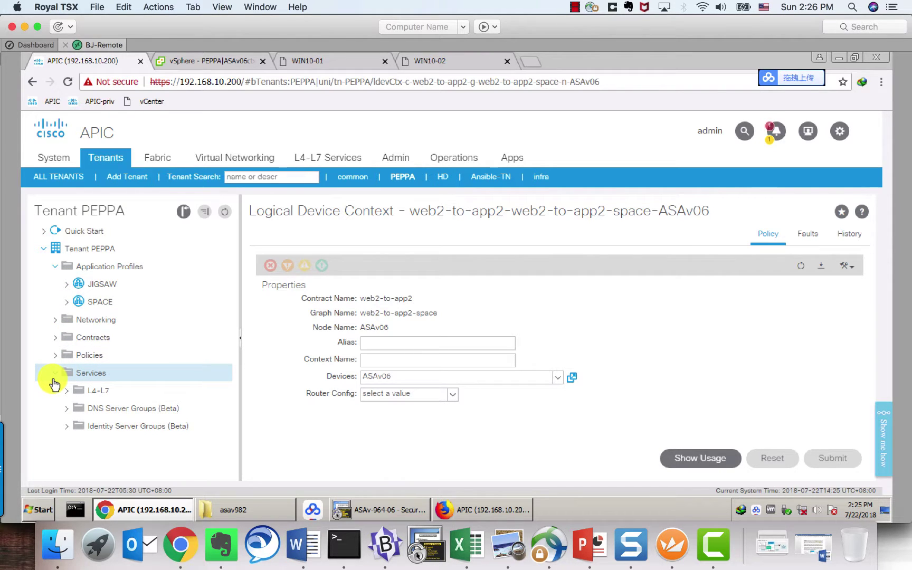
click(55, 338)
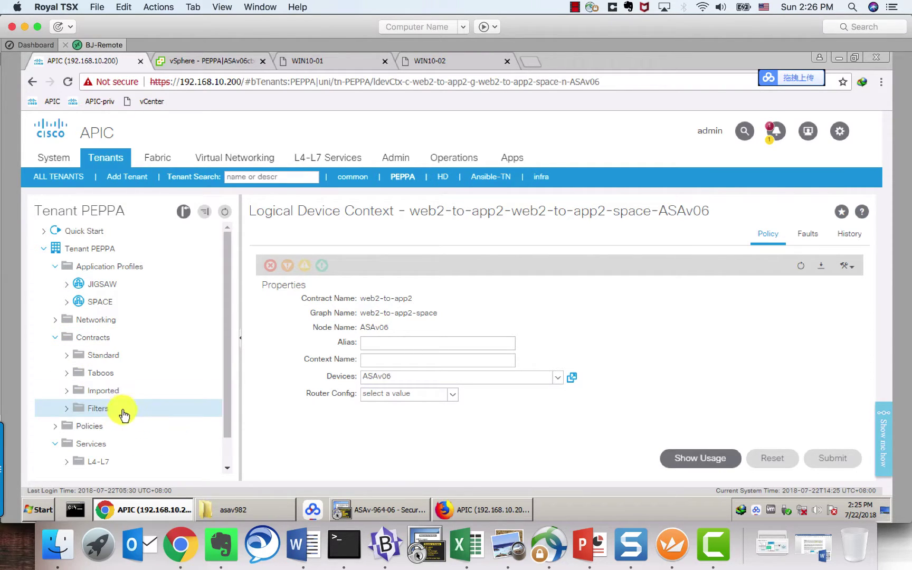
click(66, 355)
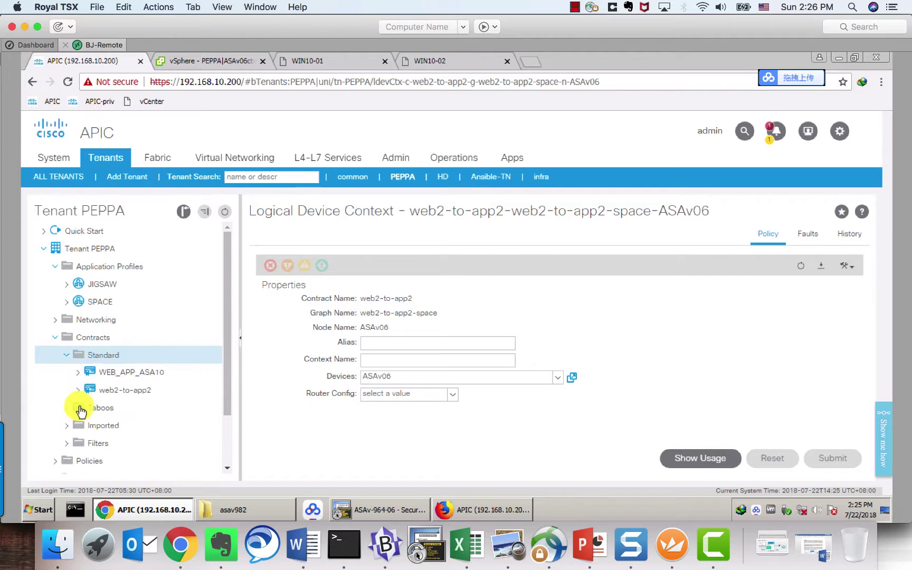
click(130, 409)
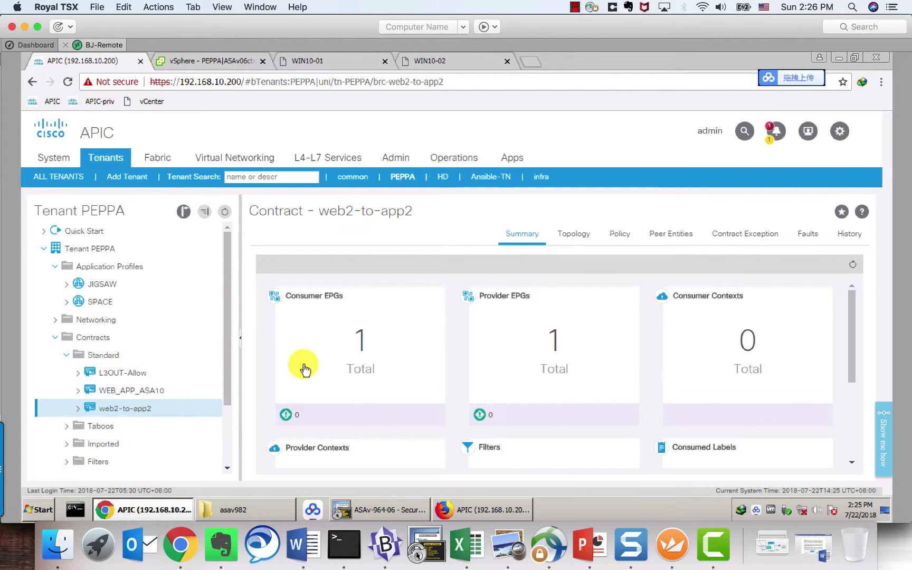
scroll(159, 348, down, 3)
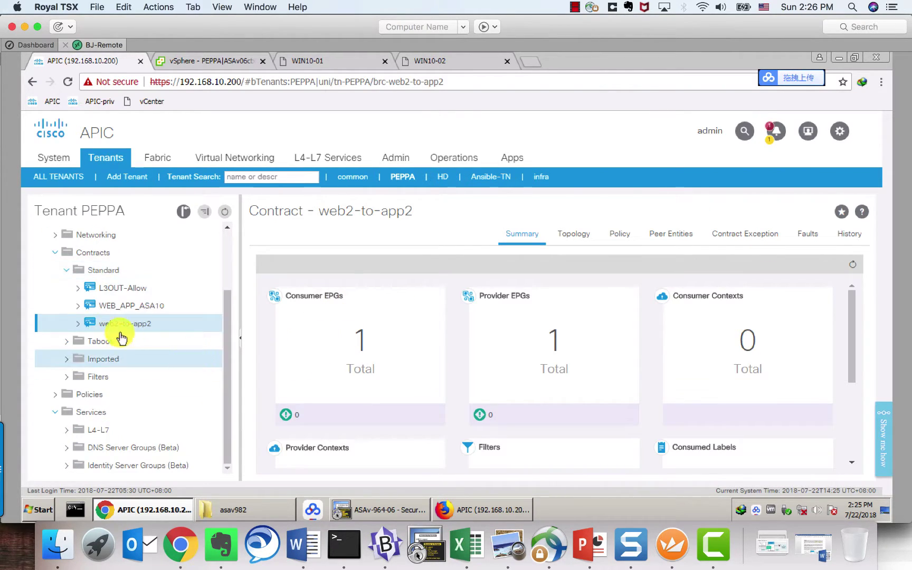
click(78, 323)
click(126, 341)
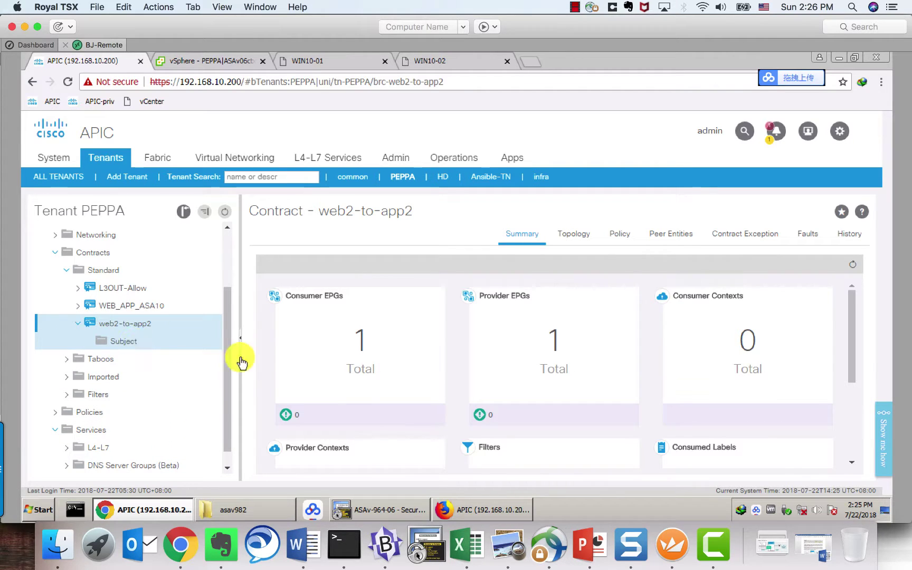
scroll(366, 401, down, 3)
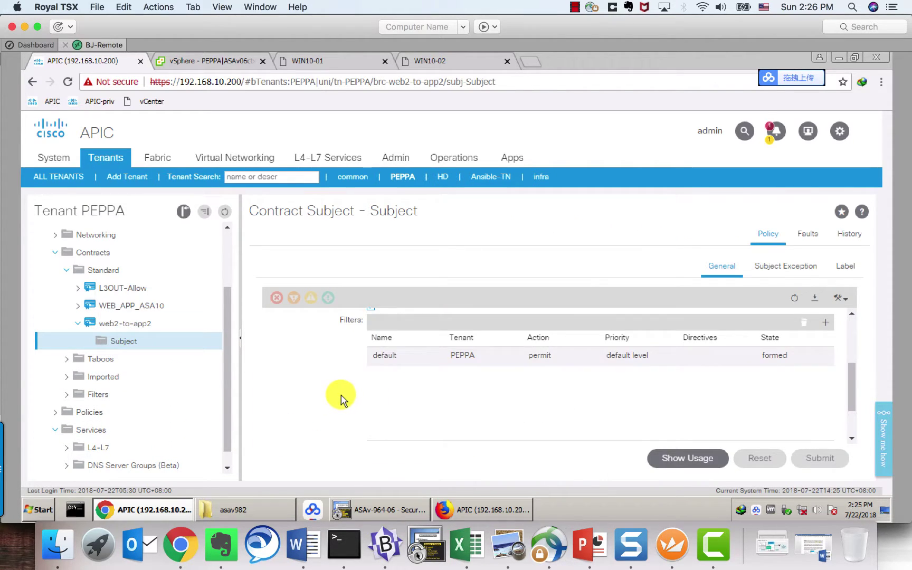
scroll(343, 397, down, 3)
Step: Clear the web2-to-app2-space service graph from the Subject and submit, accepting the warning
click(387, 386)
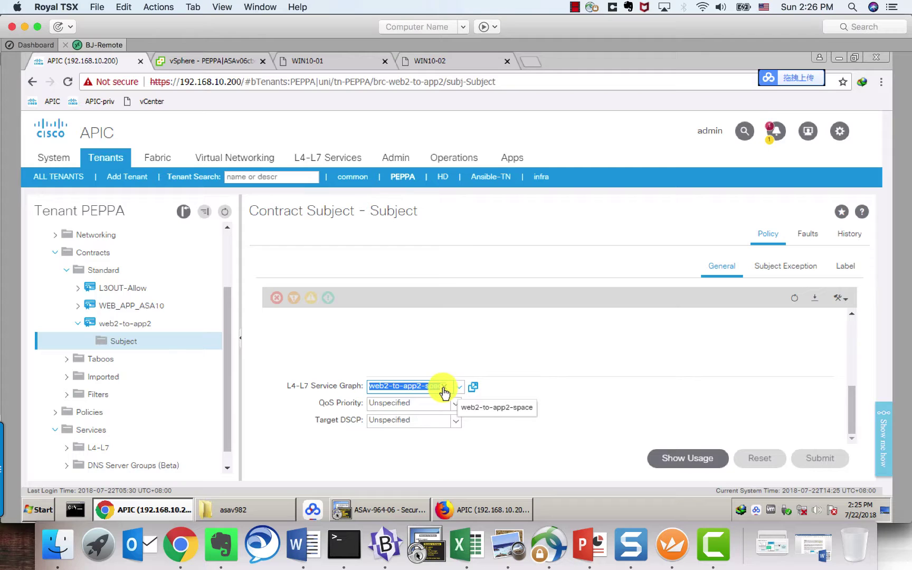
click(314, 364)
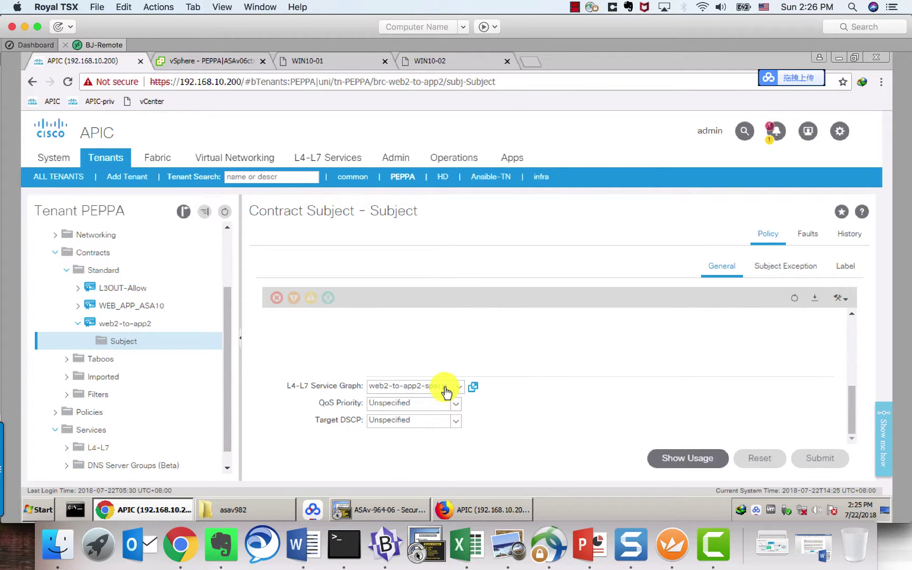
click(445, 389)
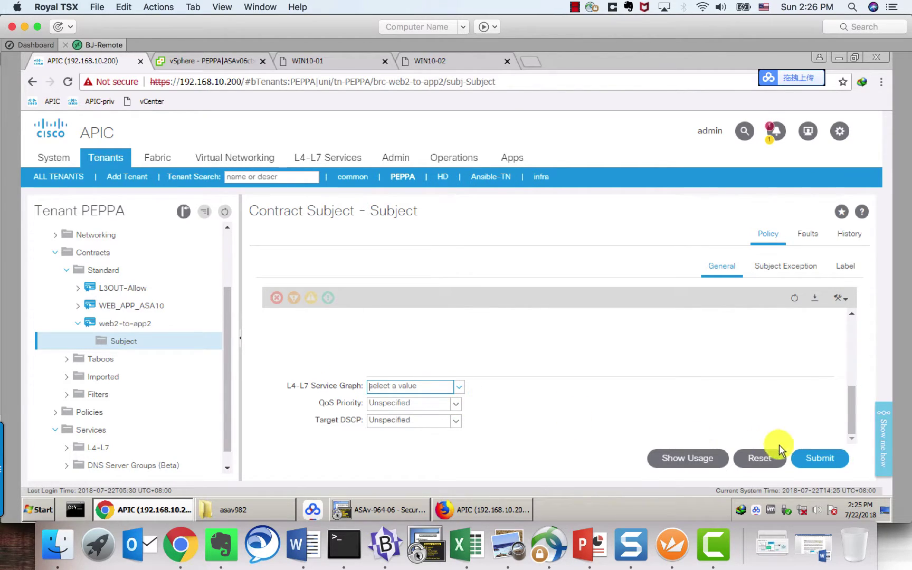
click(822, 459)
click(671, 436)
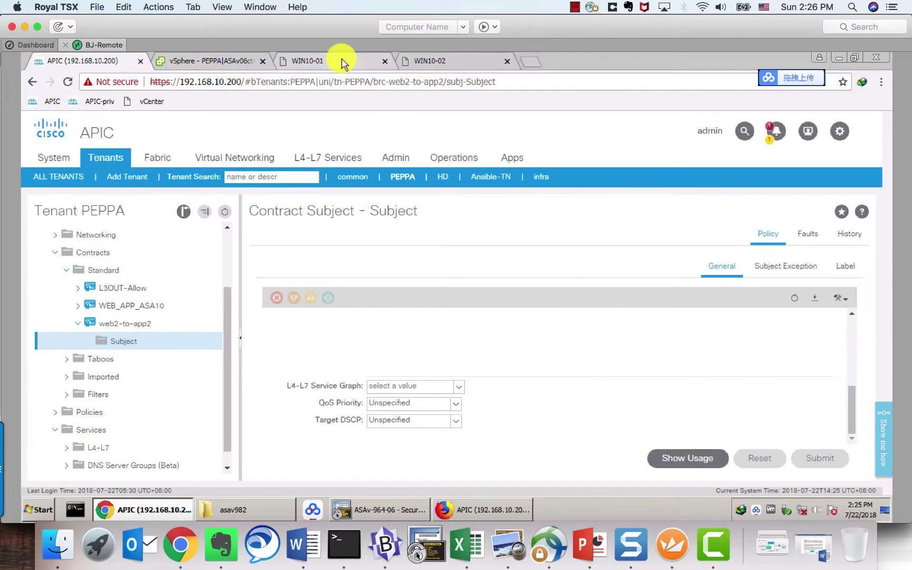
Step: Check WIN10-01's ping to 192.168.5.12, which now fails
click(341, 63)
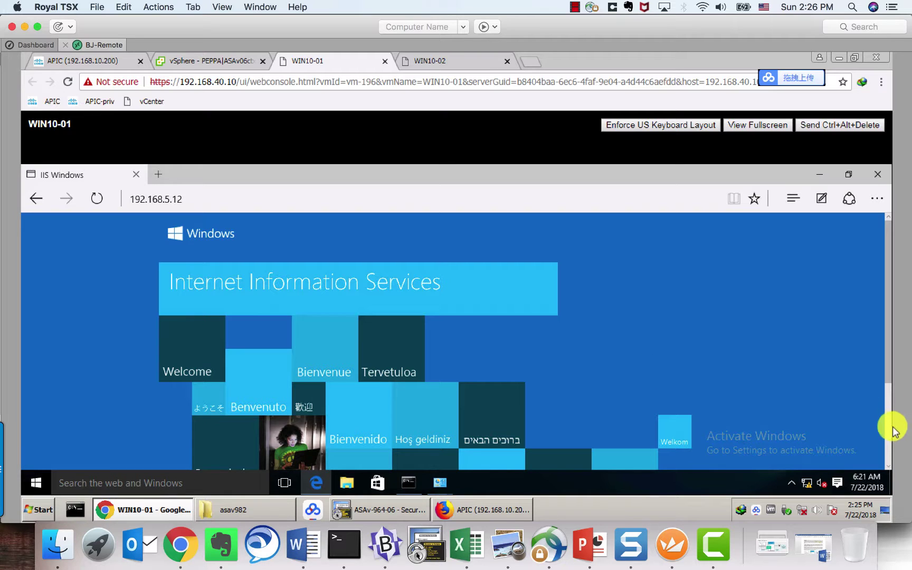
scroll(886, 435, down, 3)
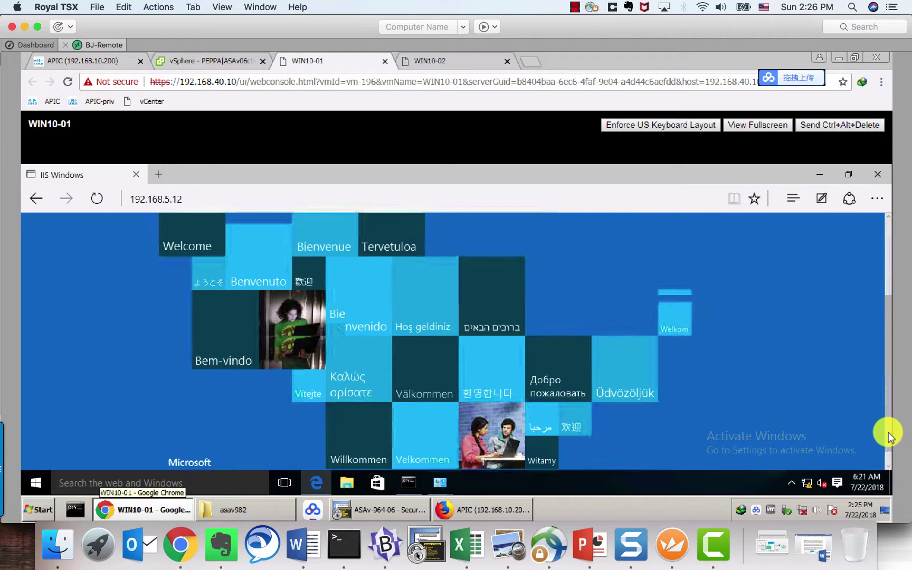
click(409, 483)
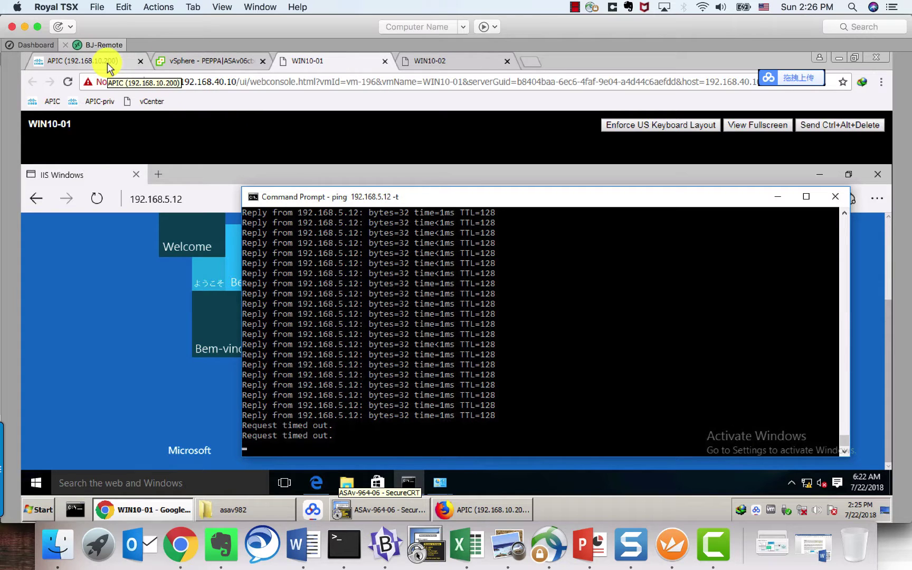
Step: Refresh vSphere to check the VMs on port group PEPPA|ASAv06ctxVRF-1BD5|APP
click(185, 62)
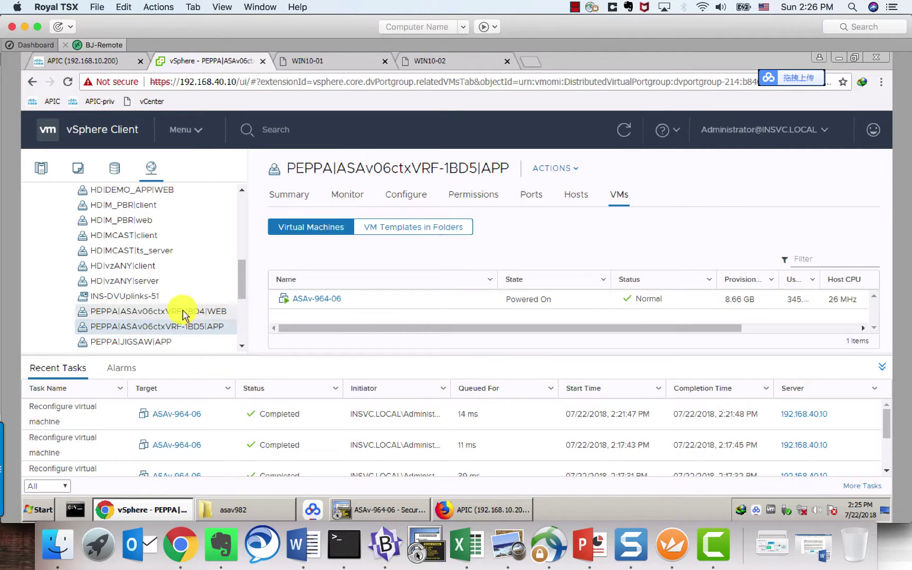
scroll(138, 328, down, 5)
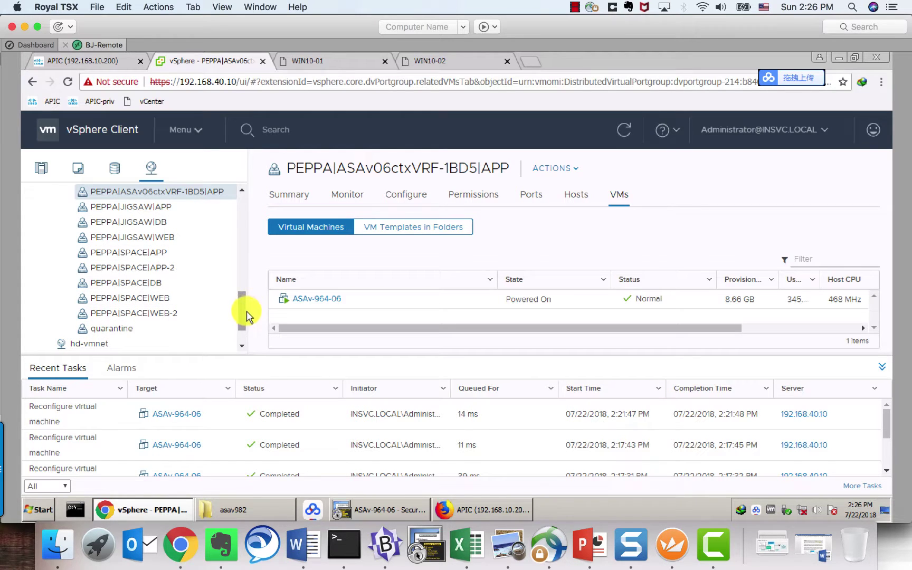
scroll(243, 316, up, 2)
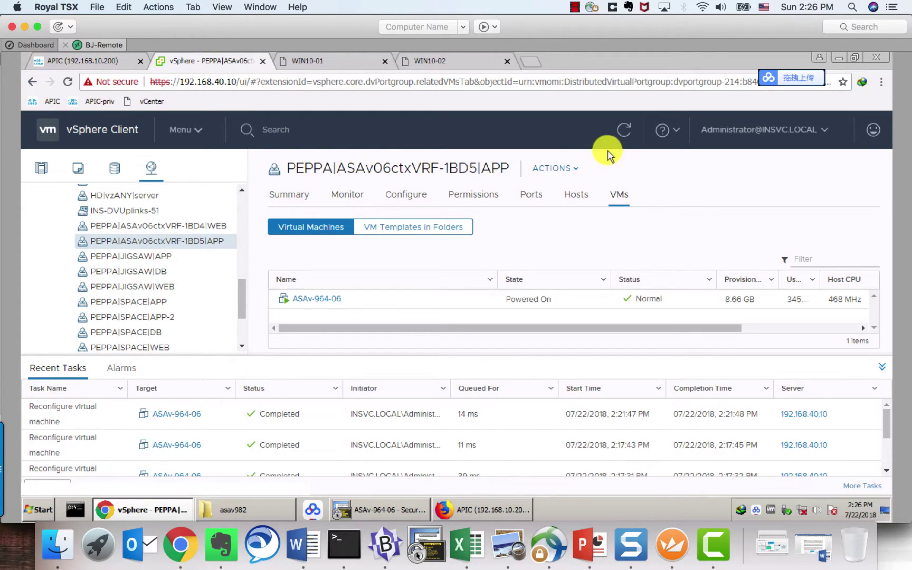
click(624, 133)
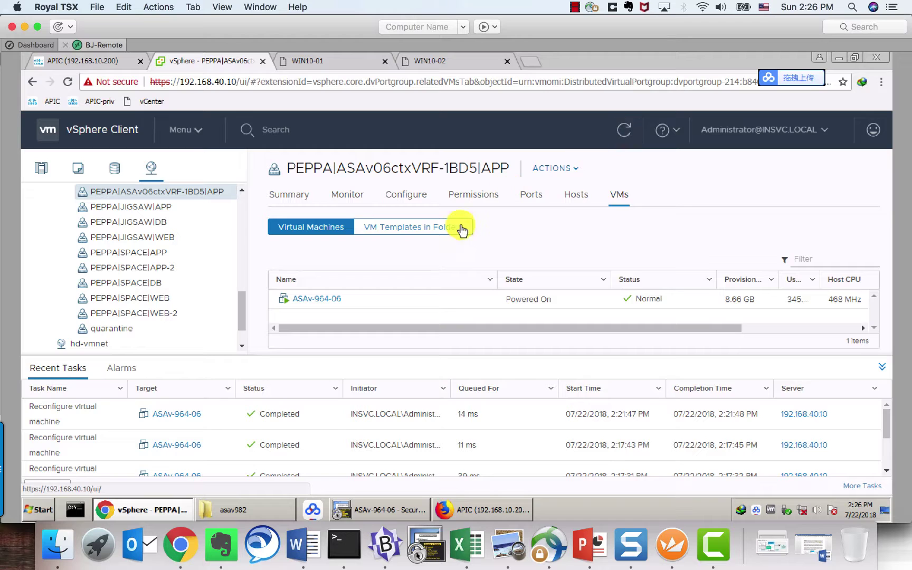
mouse_move(245, 316)
mouse_down()
mouse_move(240, 295)
mouse_move(240, 319)
mouse_move(244, 311)
mouse_up()
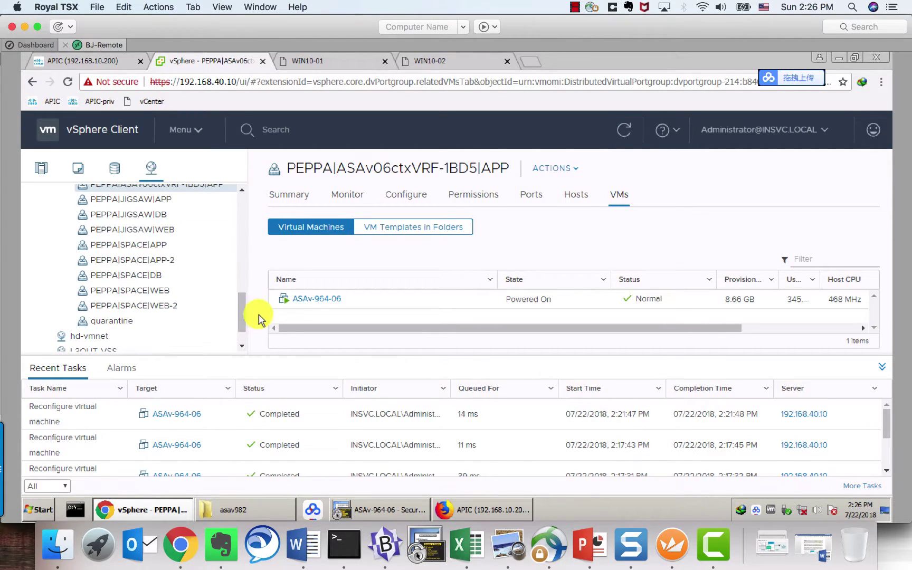
Step: Reattach web2-to-app2-space to the web2-to-app2 subject, submit it, and recheck WIN10-01's ping
click(320, 66)
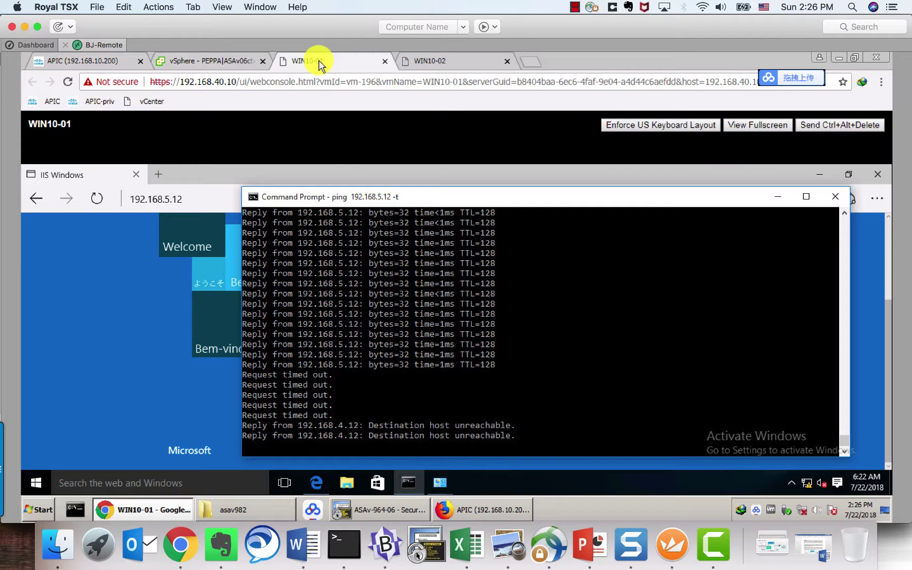
click(118, 62)
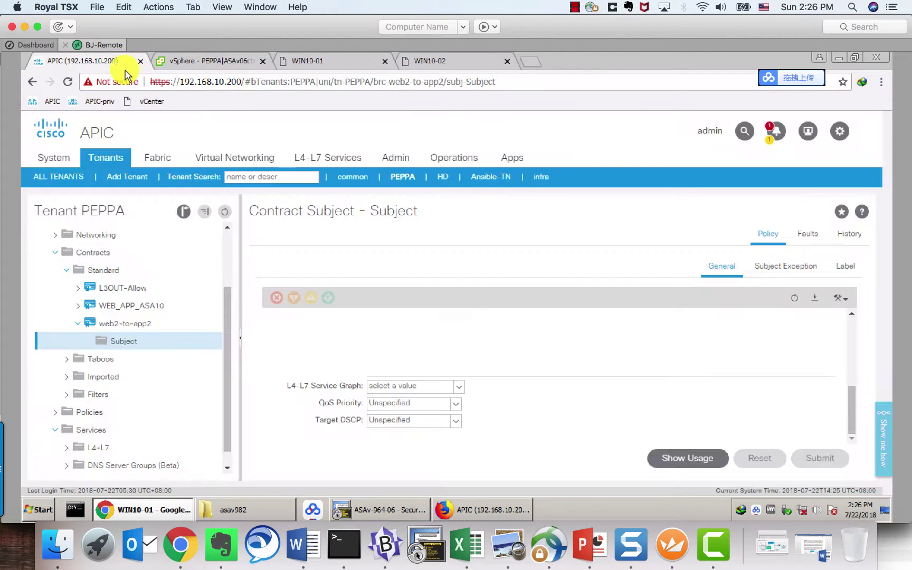
click(455, 390)
click(417, 402)
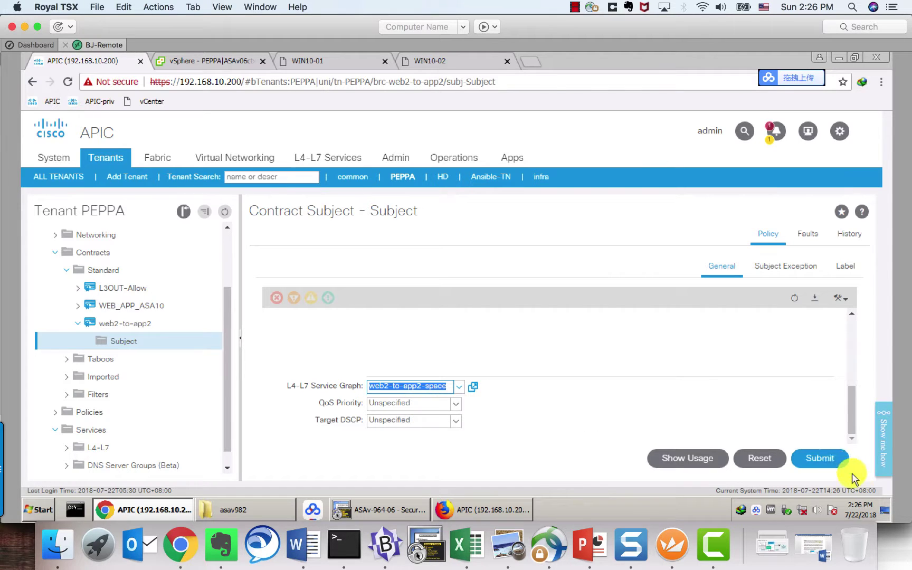
click(823, 459)
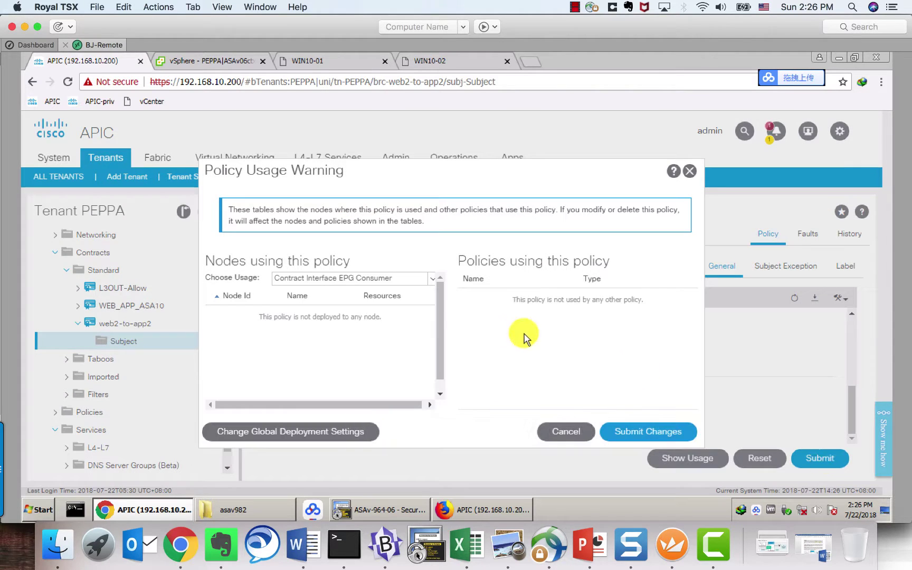
click(628, 428)
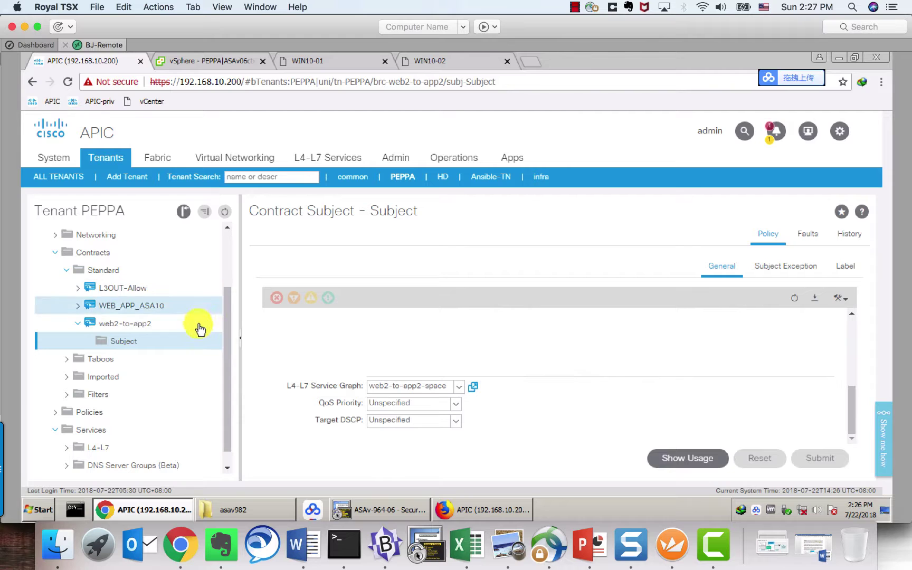
click(316, 62)
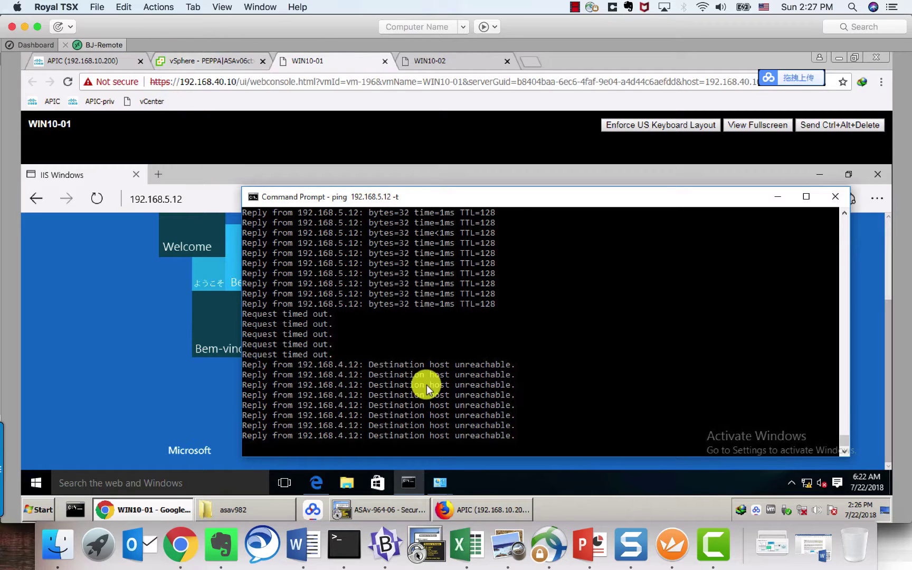
Step: Collapse the contract tree and open the SPACE application profile's Topology view in tenant PEPPA
click(104, 62)
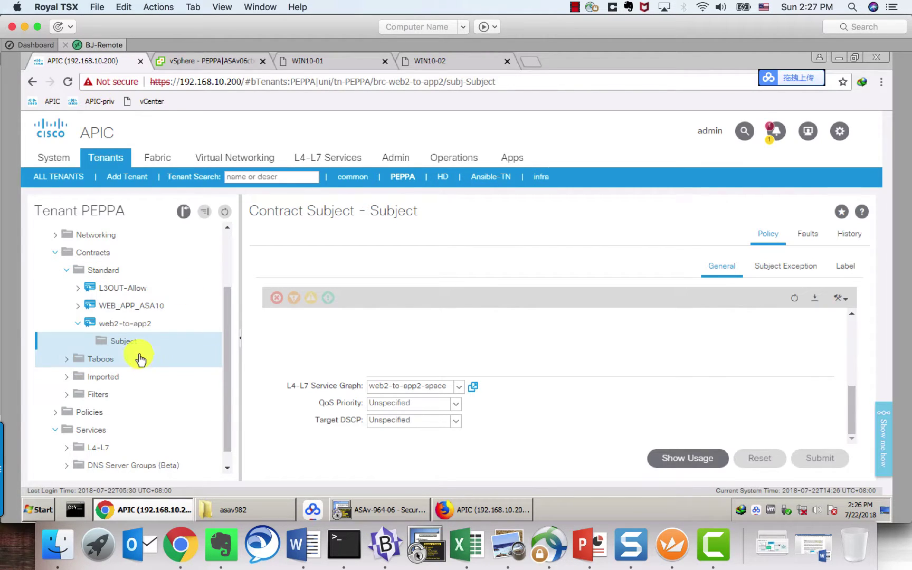
click(77, 323)
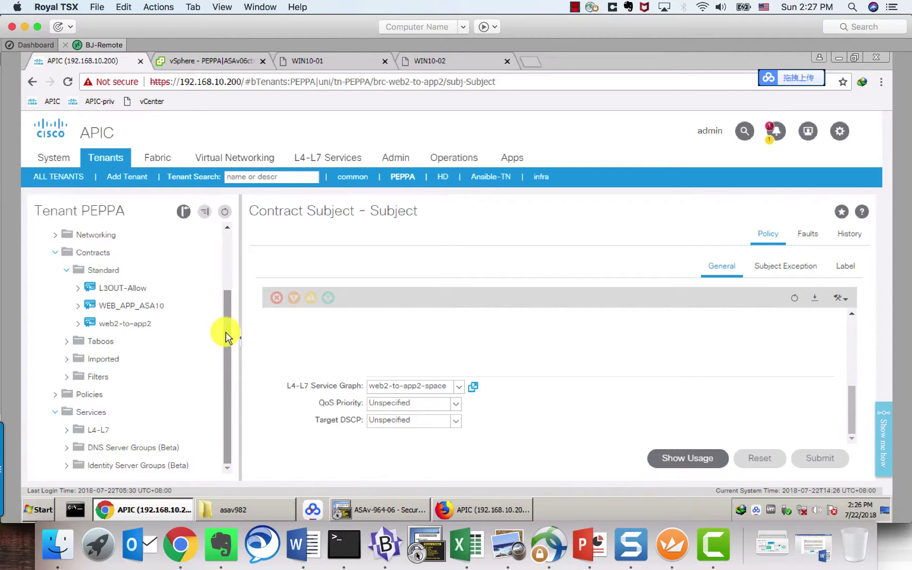
drag(228, 330, 229, 304)
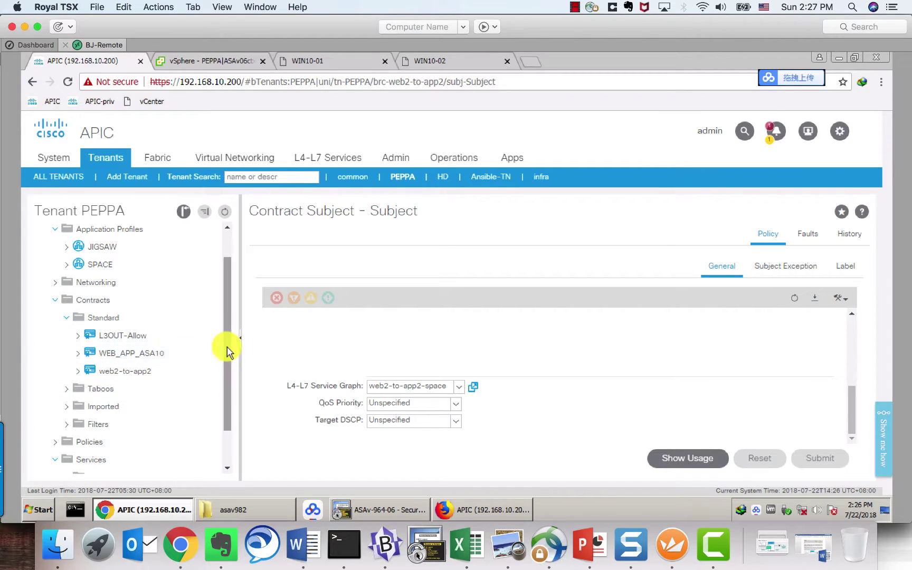
scroll(228, 338, up, 1)
drag(230, 325, 228, 309)
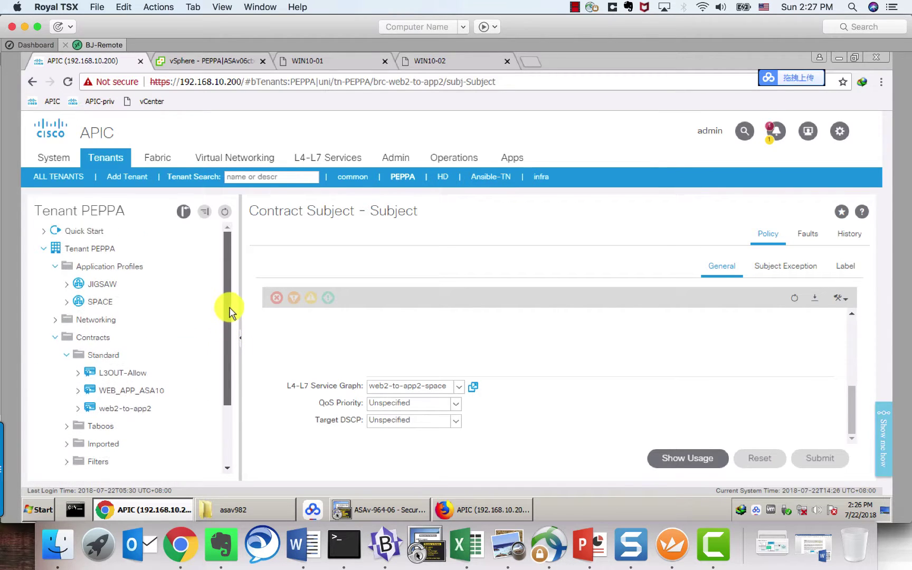
click(55, 338)
click(74, 302)
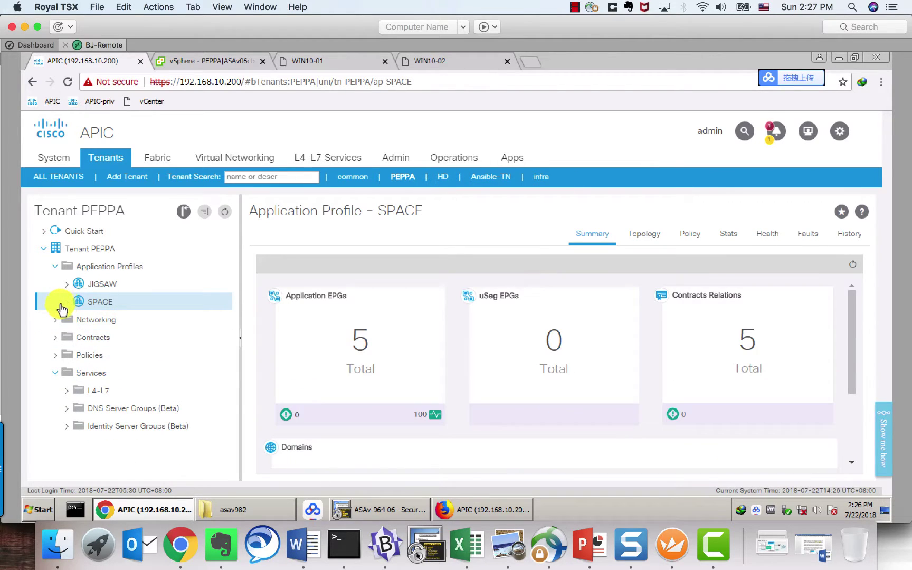
click(641, 234)
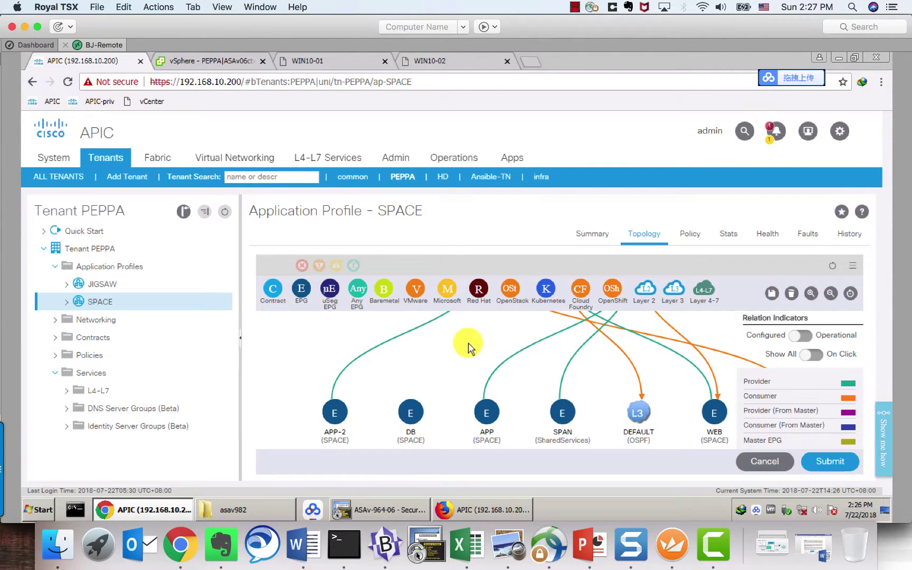
Step: Drag an L4-L7 graph onto the web2-to-app2 contract in the SPACE topology, then recheck WIN10-01's ping
drag(425, 324, 375, 415)
click(432, 344)
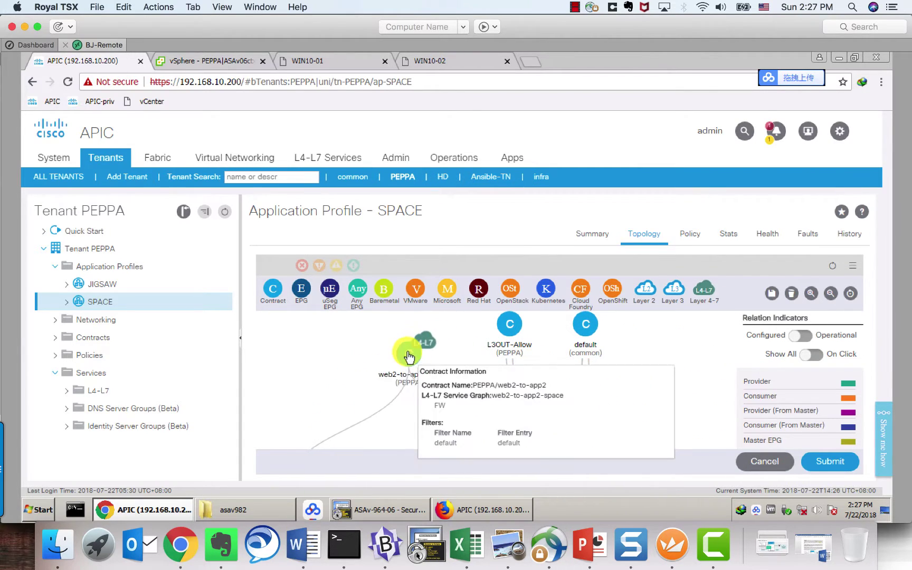
click(426, 322)
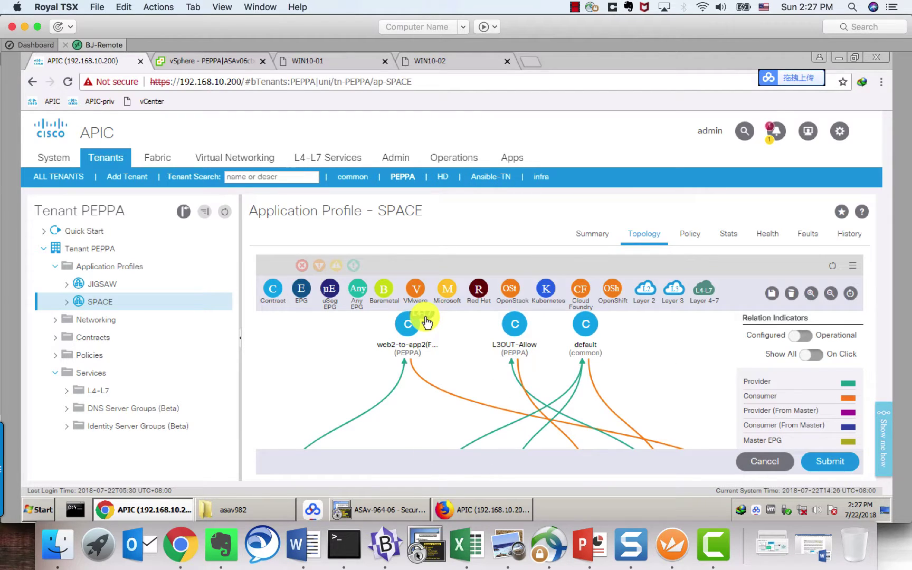
drag(426, 321, 410, 327)
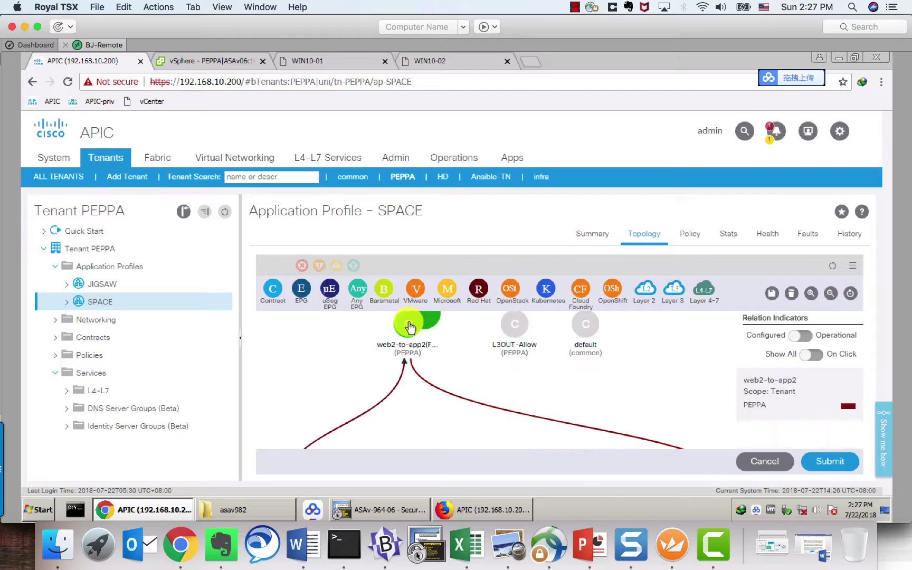
right_click(409, 325)
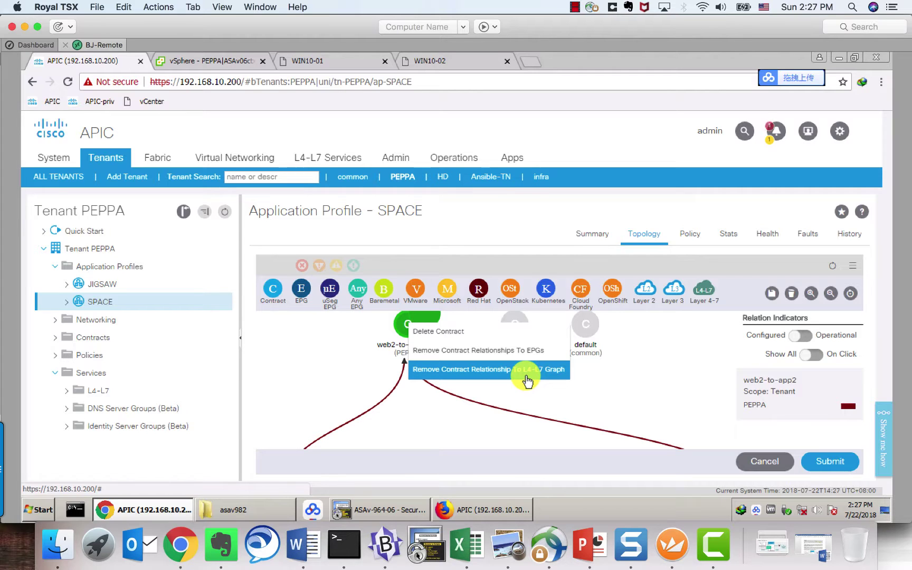
click(281, 356)
click(342, 62)
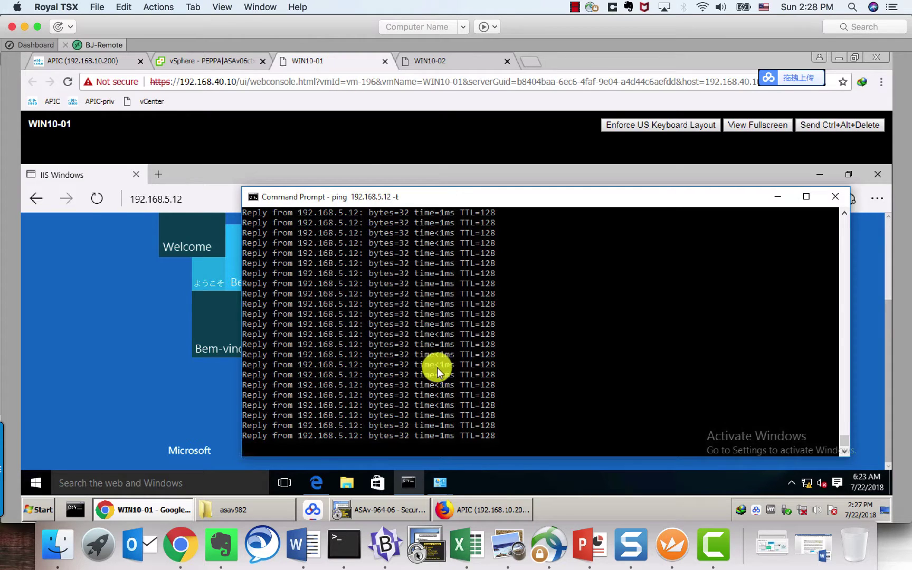
Step: Reload the IIS welcome page from 192.168.5.12 on WIN10-01, then return to the APIC SPACE topology
click(96, 198)
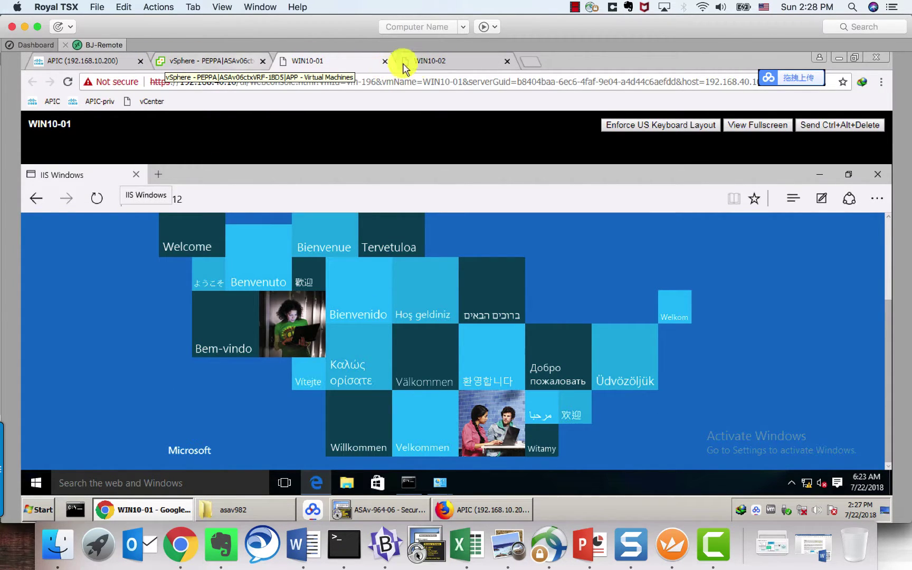
click(204, 61)
click(109, 65)
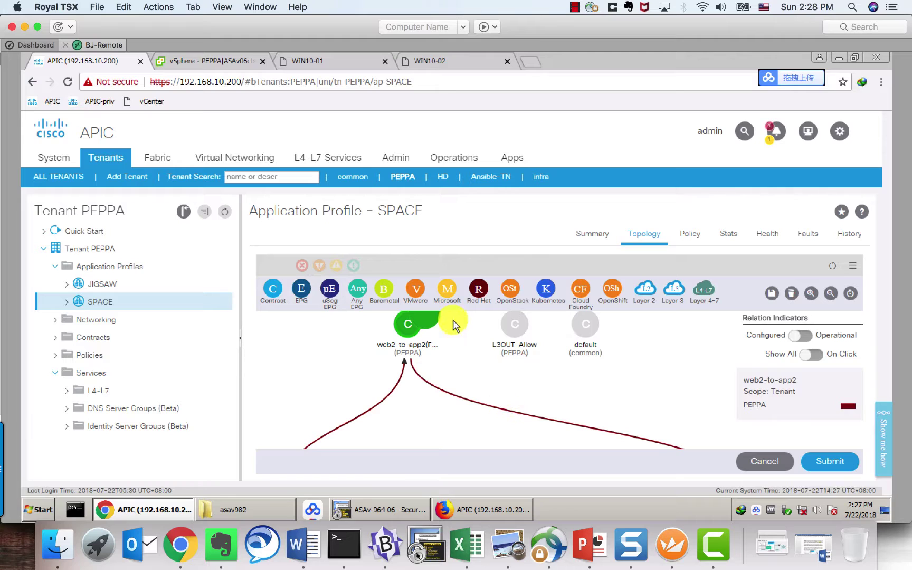
click(715, 546)
click(575, 8)
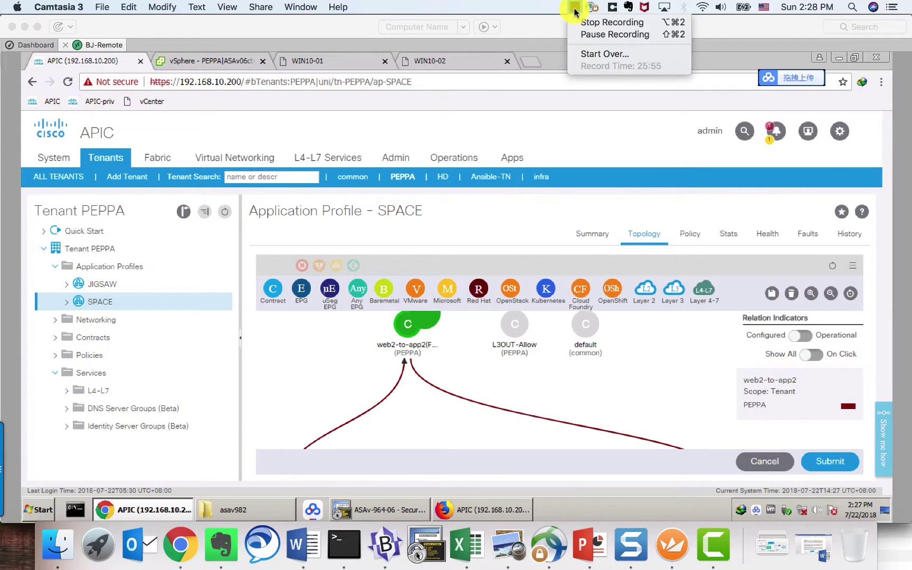